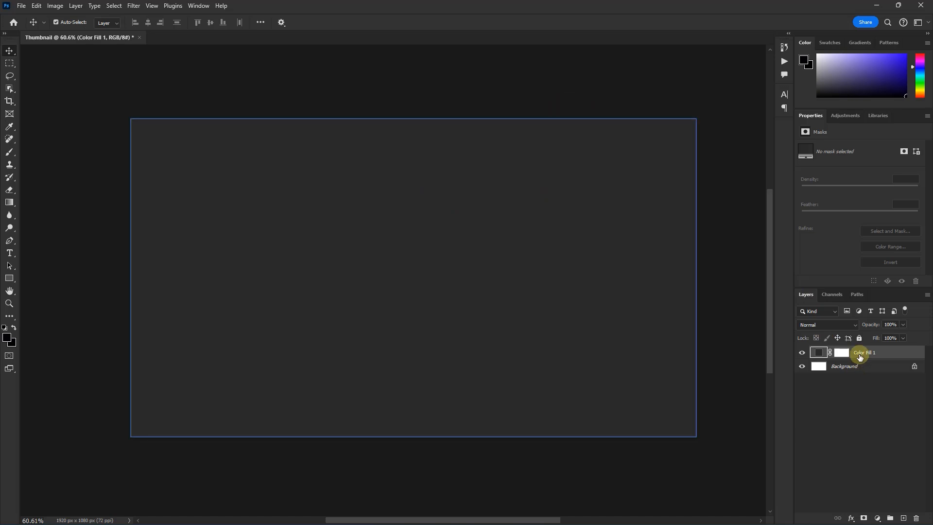
- Place the torn paper image 03 from the Thumbnail Design folder into the thumbnail document
scroll(363, 190, up, 1)
scroll(363, 190, down, 1)
scroll(465, 226, up, 1)
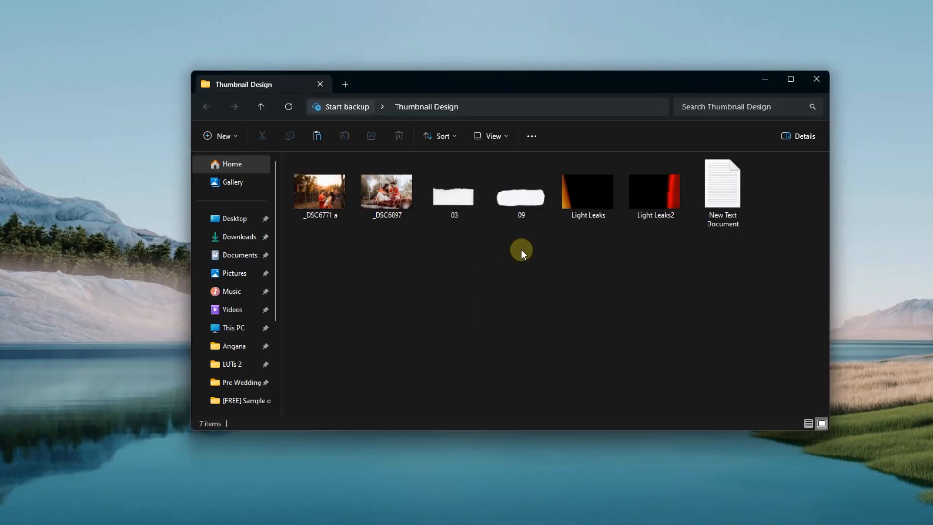
click(554, 249)
drag(459, 197, 430, 280)
scroll(471, 250, down, 2)
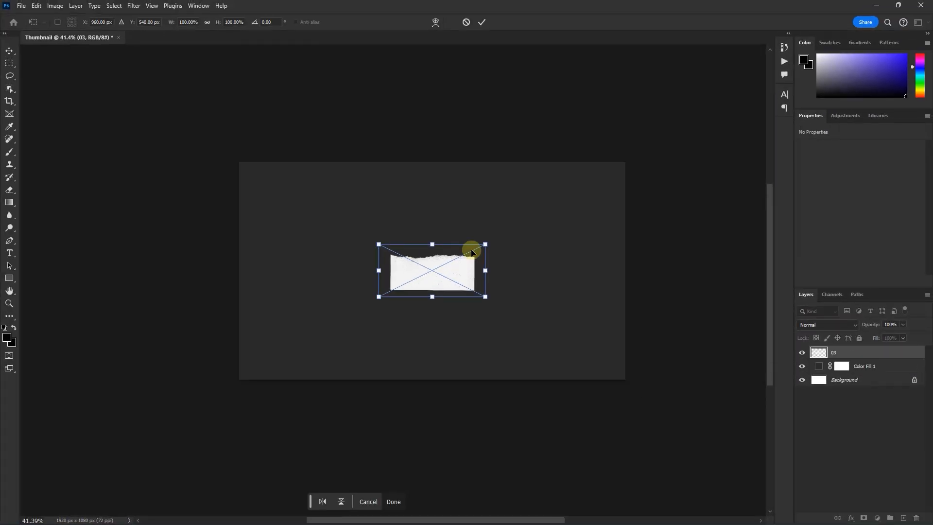
- Rotate the paper image to about 76.68° and enlarge it to about 350%, spanning the canvas height near its centre
drag(492, 240, 559, 390)
drag(488, 320, 429, 250)
drag(519, 337, 602, 427)
drag(524, 308, 555, 287)
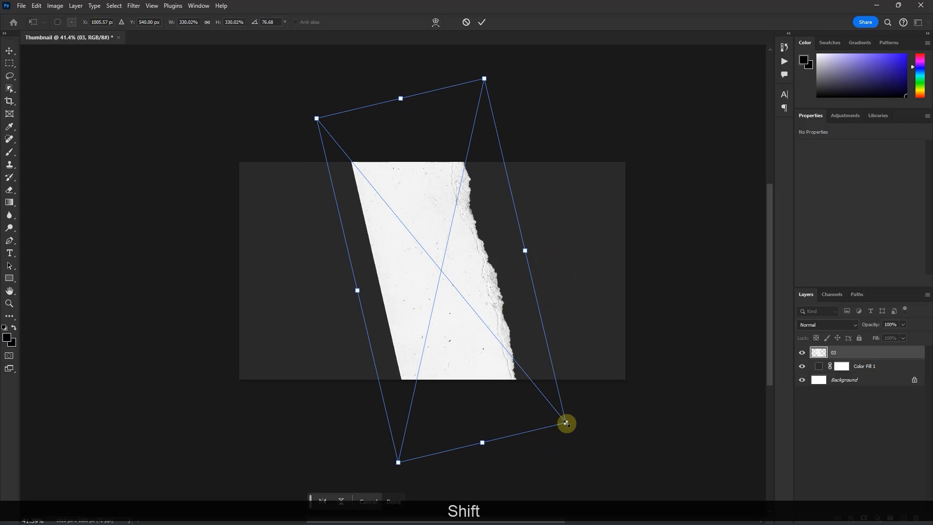
drag(565, 422, 583, 439)
drag(527, 374, 522, 368)
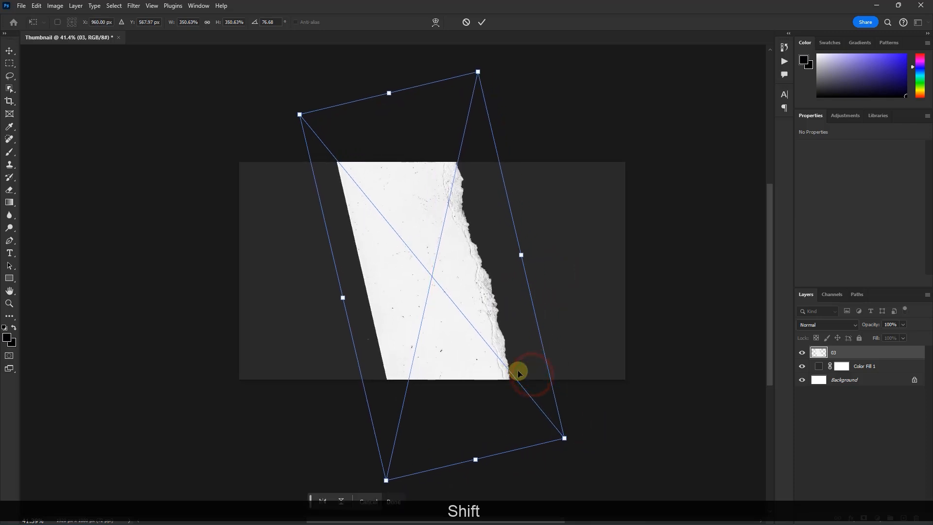
key(Return)
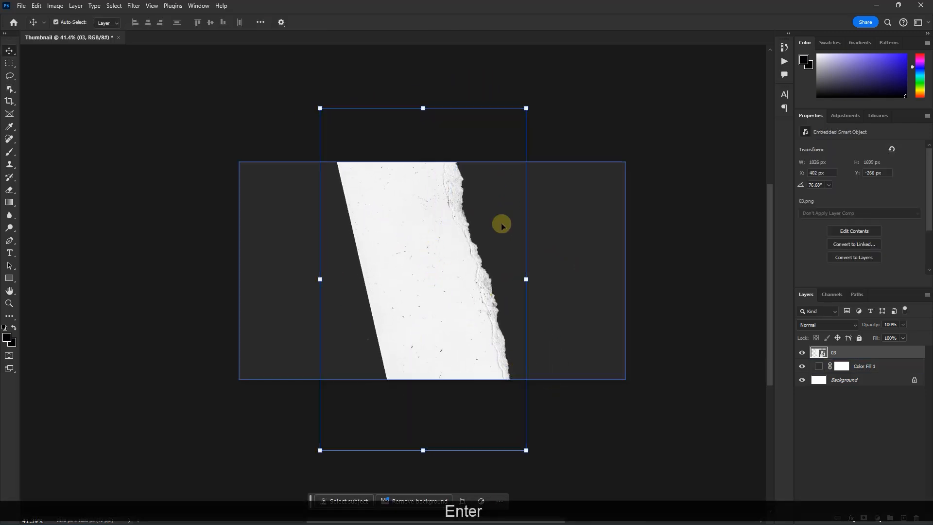
click(660, 230)
scroll(399, 181, up, 3)
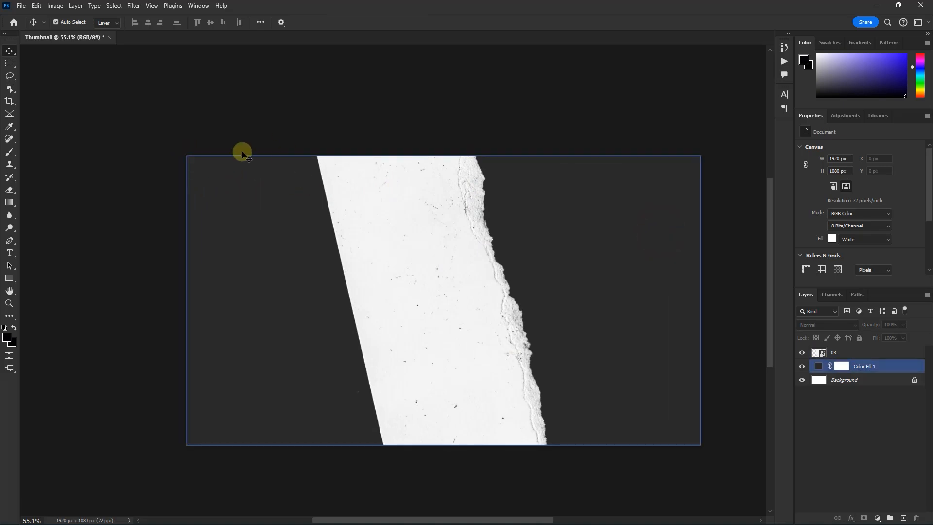
- Select the canvas area on the straight-edged side of the paper with the Polygonal Lasso, cutting diagonally through the paper parallel to that edge
click(290, 187)
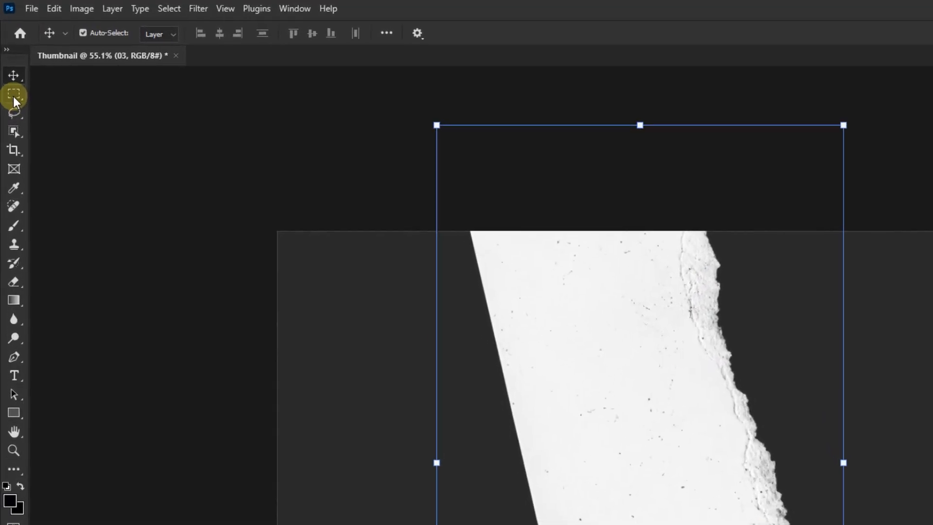
click(13, 122)
right_click(15, 124)
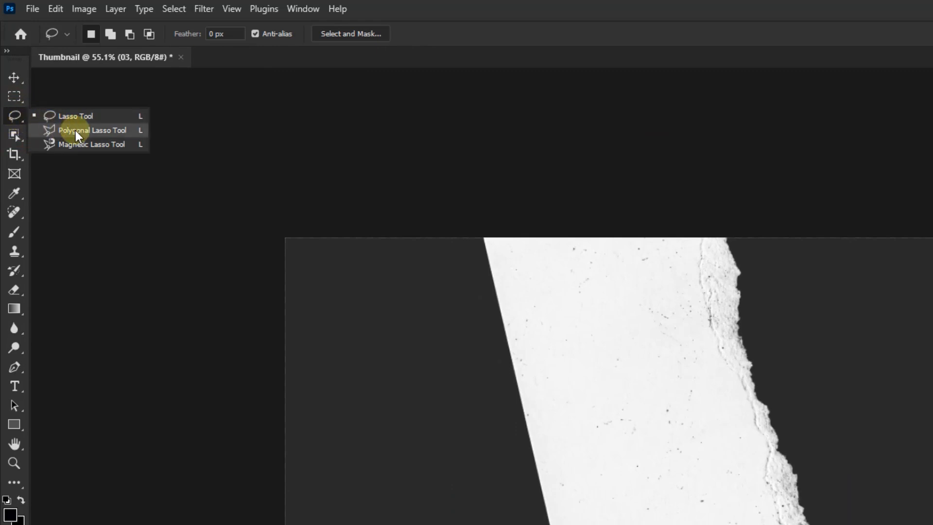
click(75, 130)
click(196, 184)
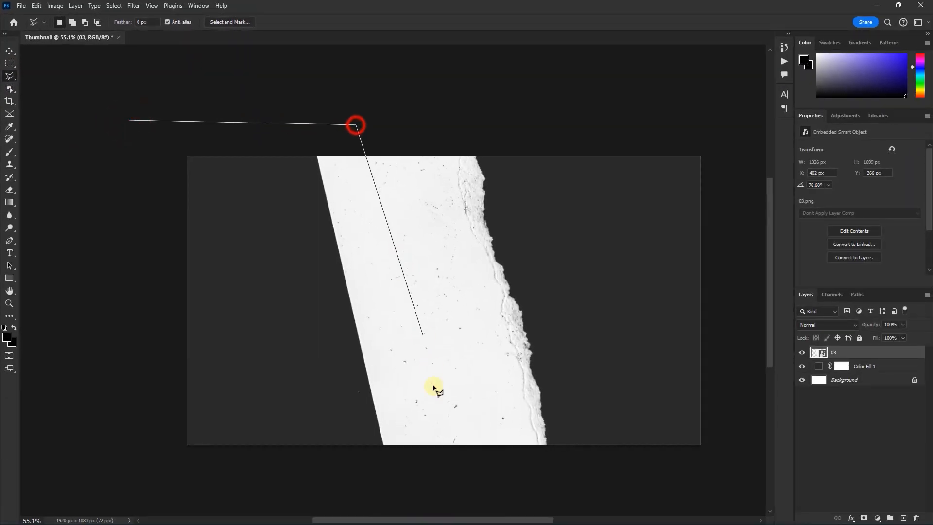
click(129, 119)
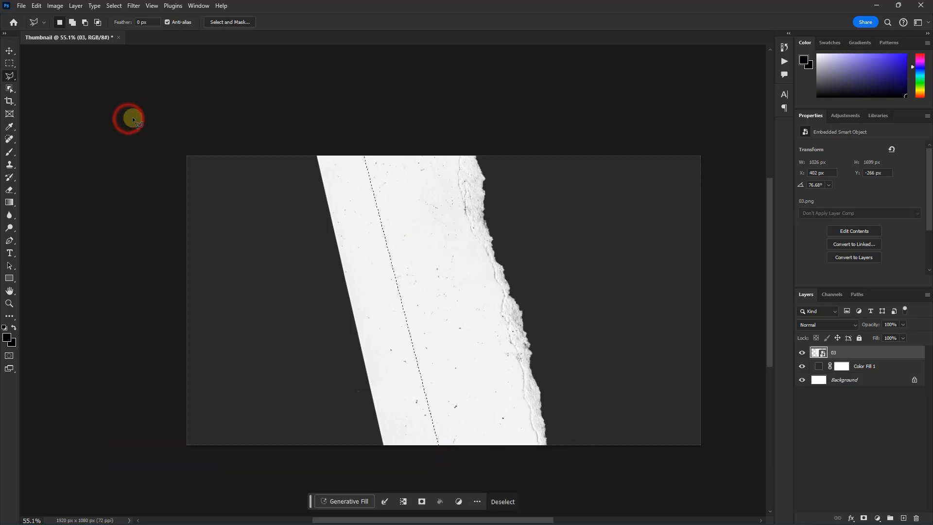
- Fill the selection with white (#ffffff) on a new layer using the Paint Bucket, and deselect
click(903, 518)
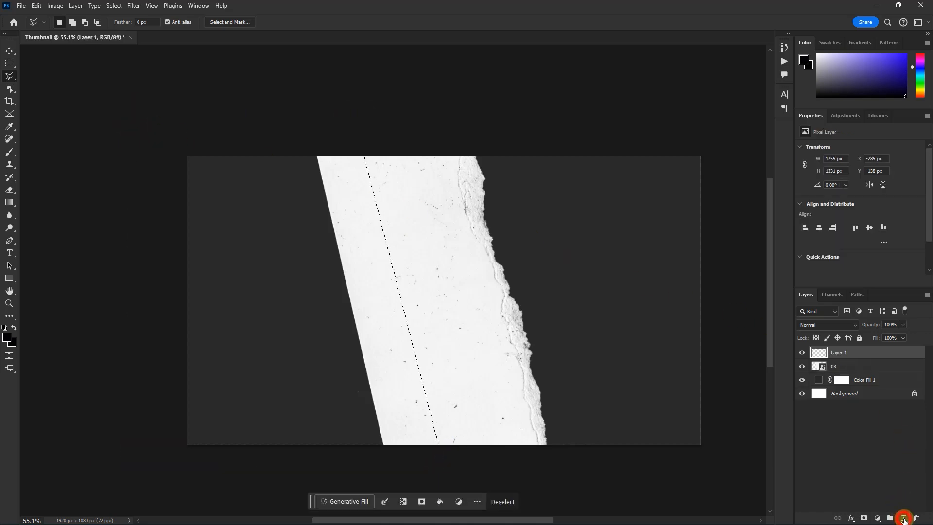
click(10, 204)
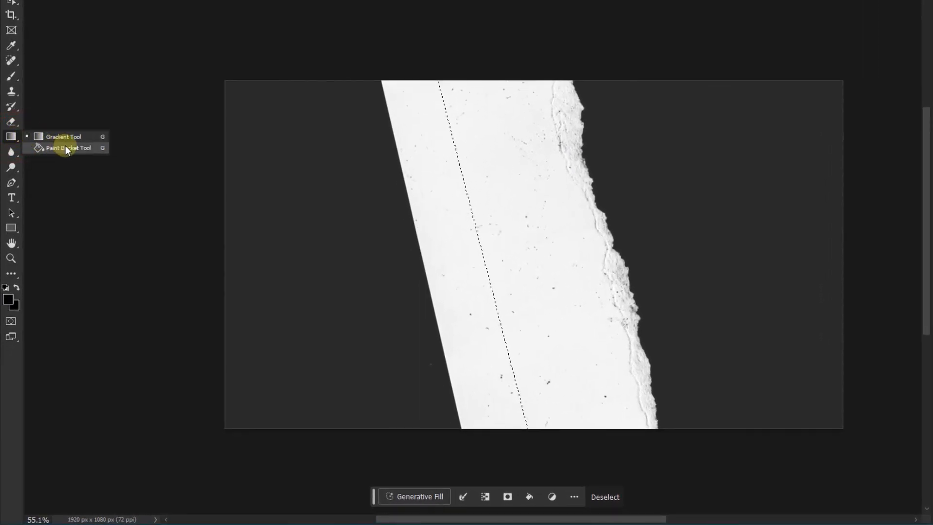
click(66, 147)
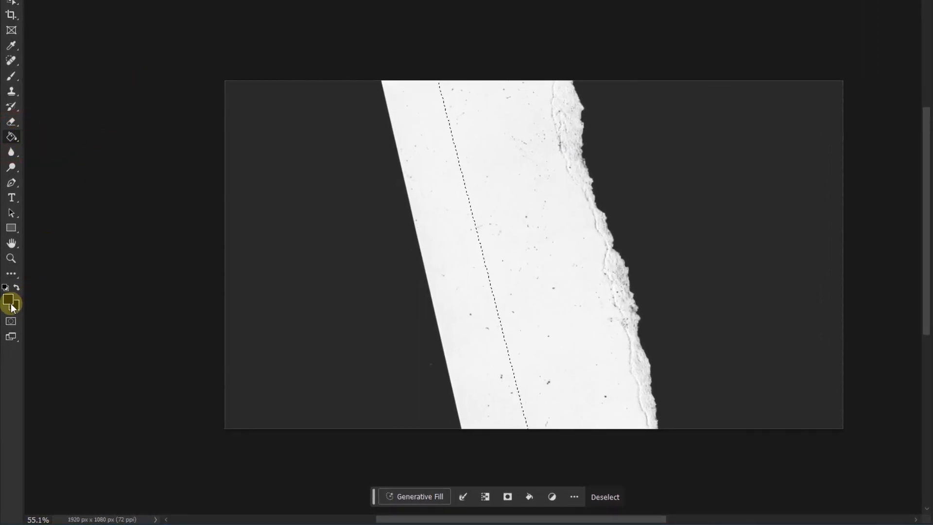
click(10, 304)
drag(449, 100, 383, 0)
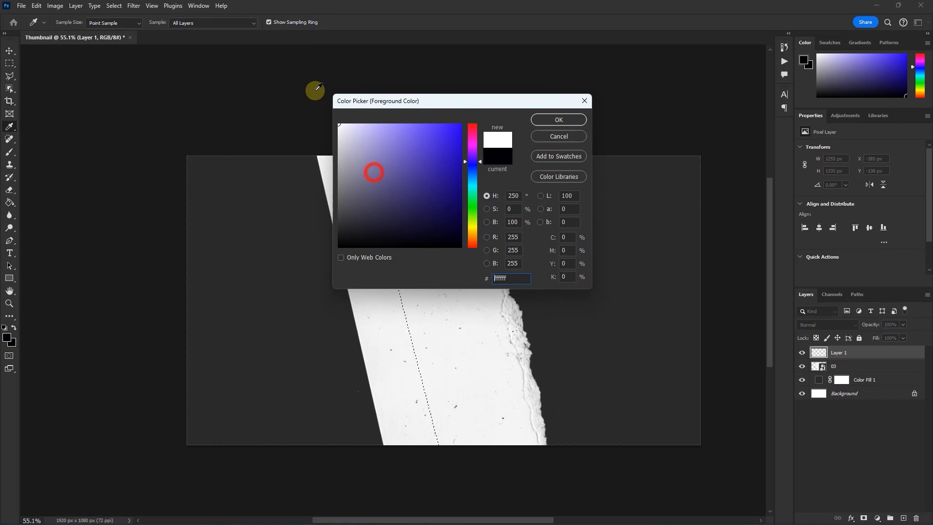
click(558, 120)
click(349, 231)
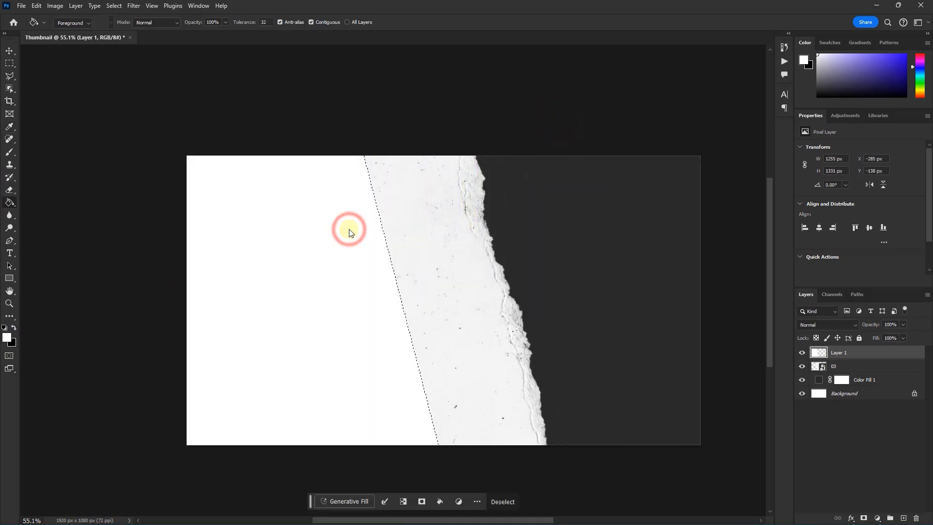
click(10, 50)
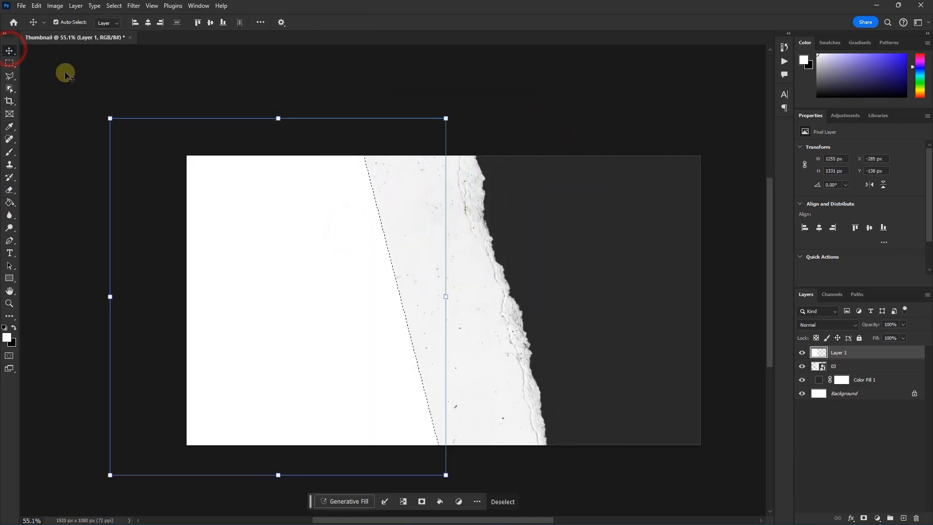
click(620, 95)
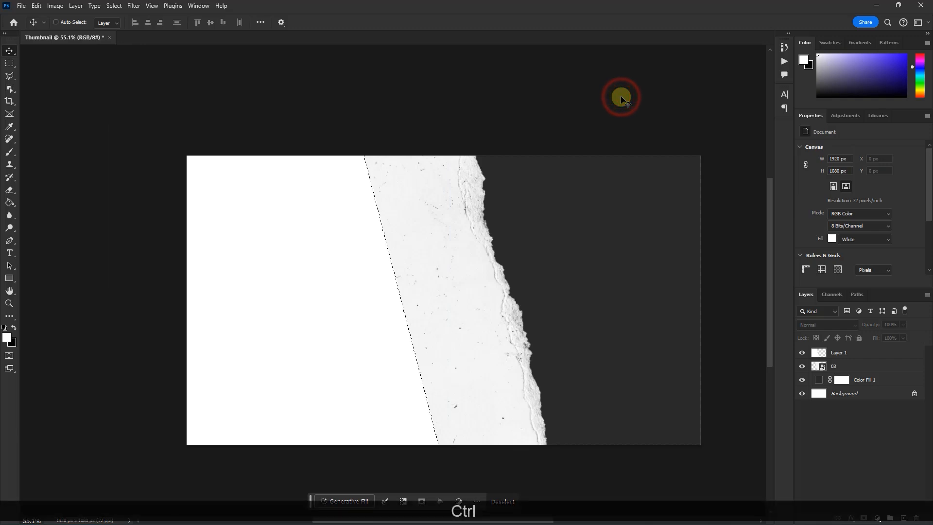
key(ctrl+d)
- Compare the white fill and the torn paper by toggling the visibility of Layer 1 and layer 03
click(842, 366)
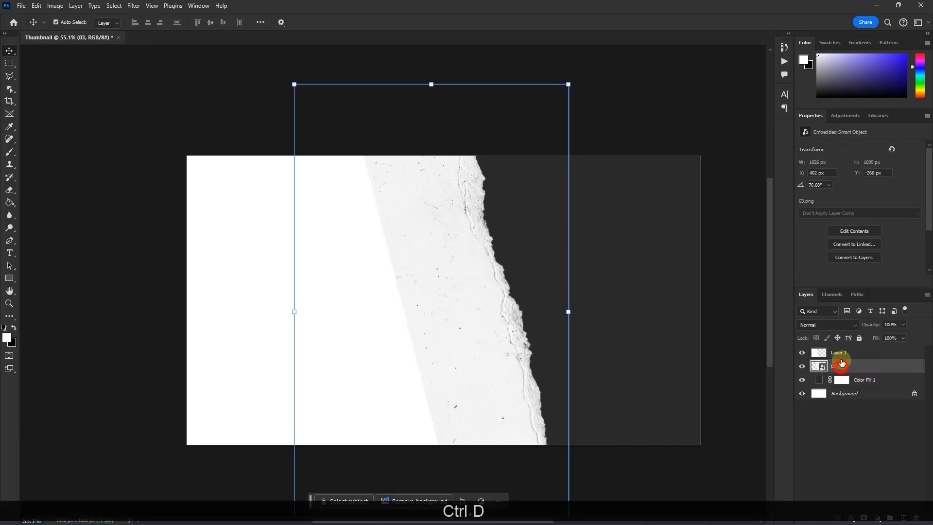
click(801, 353)
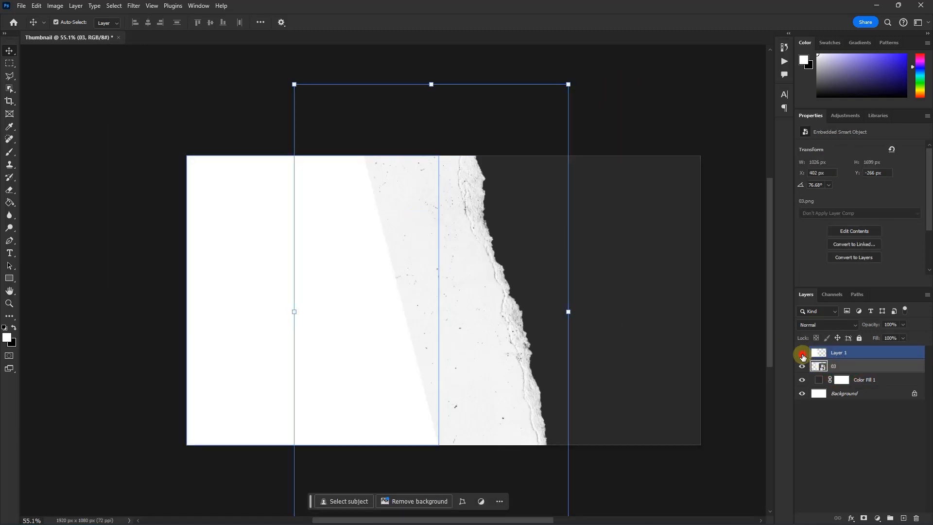
click(802, 353)
click(801, 353)
click(802, 354)
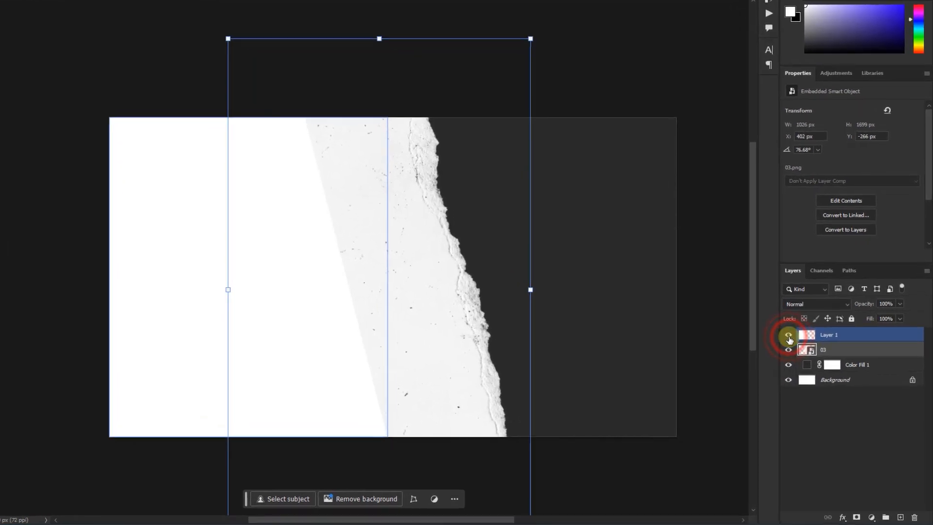
click(778, 320)
click(778, 336)
click(778, 336)
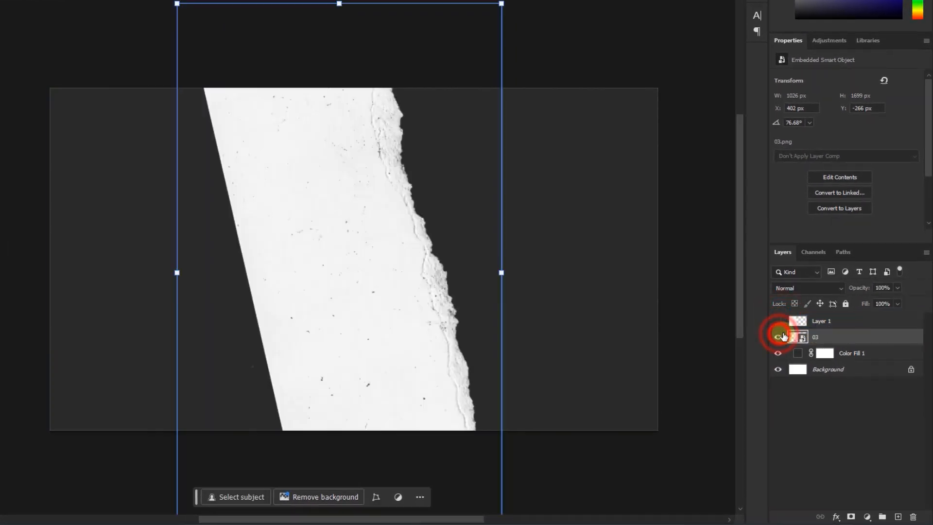
click(777, 321)
- Merge Layer 1 with layer 03 and rename the merged layer Paper
shift+click(825, 322)
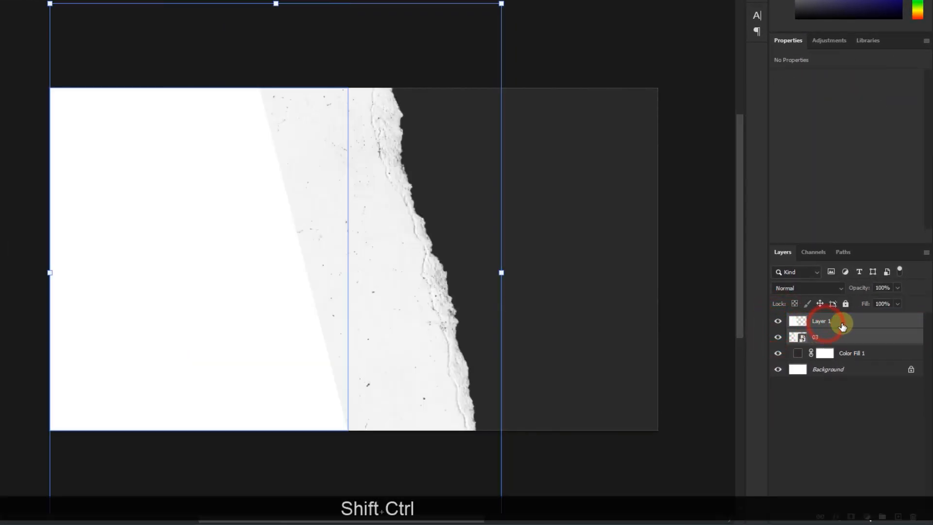
key(ctrl+shift+e)
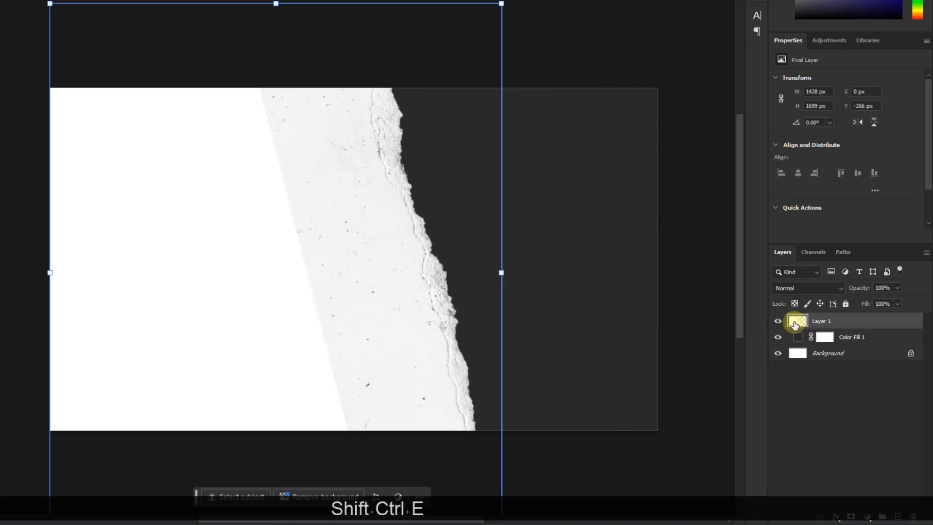
right_click(830, 321)
click(822, 324)
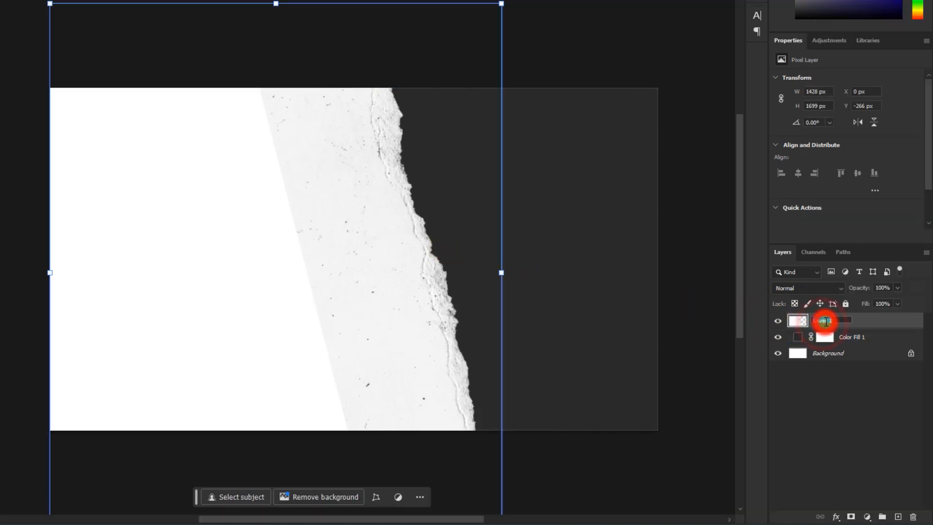
text(Paper)
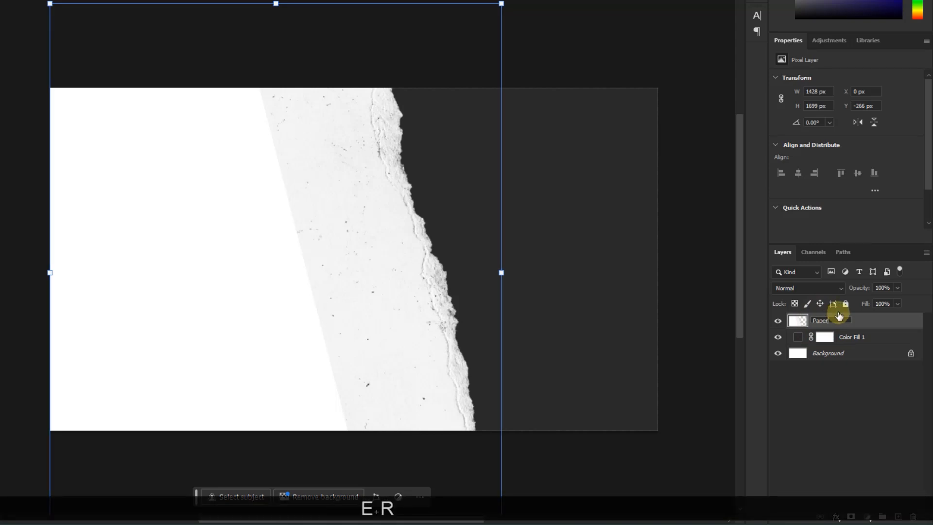
click(867, 322)
- Convert the Paper layer to a smart object and check it by toggling its visibility
right_click(844, 321)
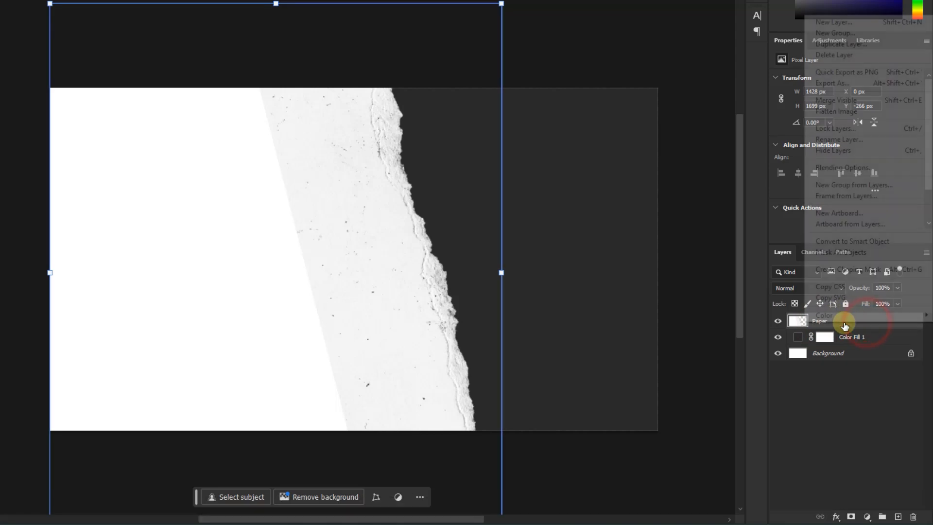
click(854, 241)
click(702, 256)
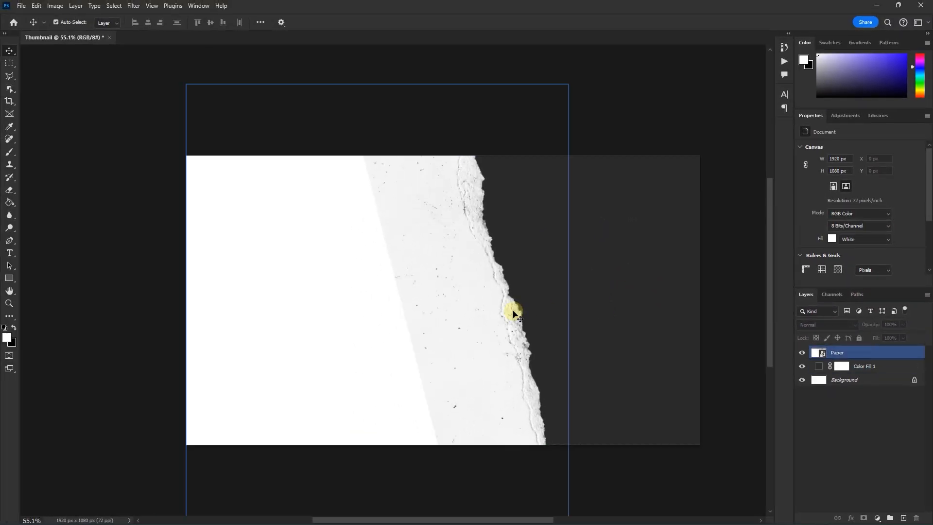
click(801, 352)
click(802, 352)
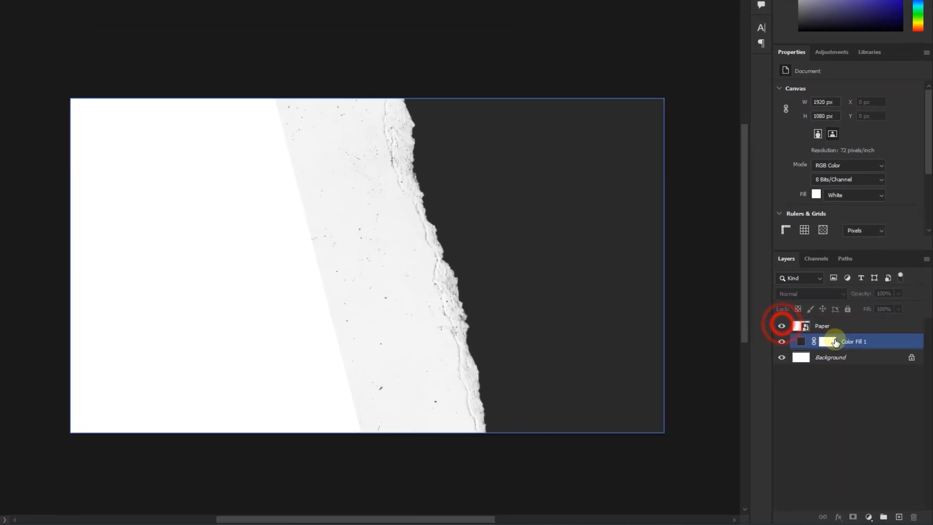
- Place the photo _DSC6771 a from the Thumbnail Design folder directly above the Color Fill 1 layer
click(846, 341)
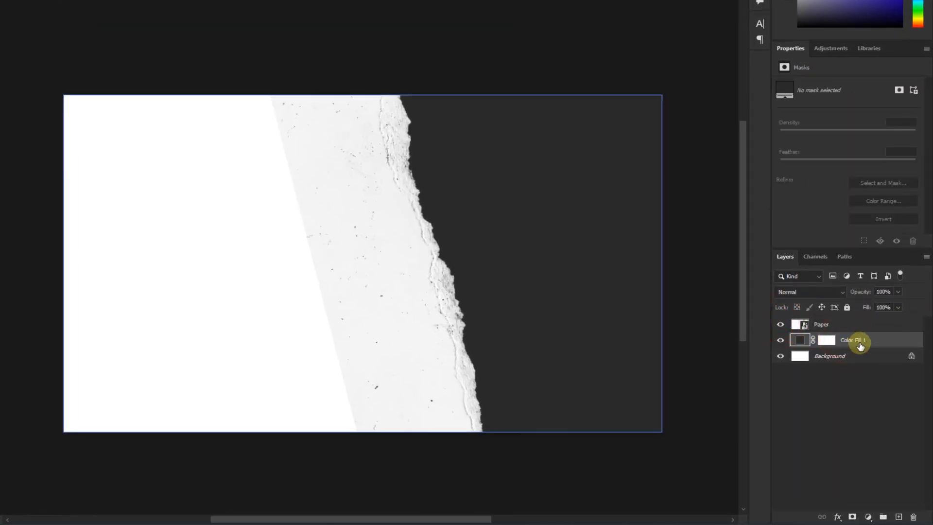
click(878, 8)
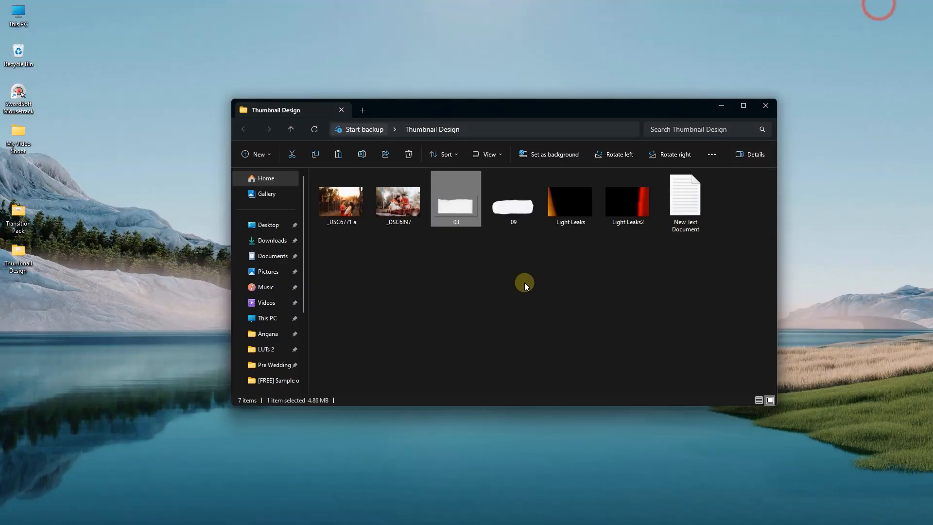
click(477, 280)
drag(342, 207, 570, 313)
scroll(535, 236, down, 1)
- Enlarge the couple photo to about 2189 by 1456 px and position the couple beside the paper's torn edge
drag(604, 190, 676, 155)
drag(625, 255, 680, 221)
scroll(491, 267, down, 2)
drag(380, 167, 374, 165)
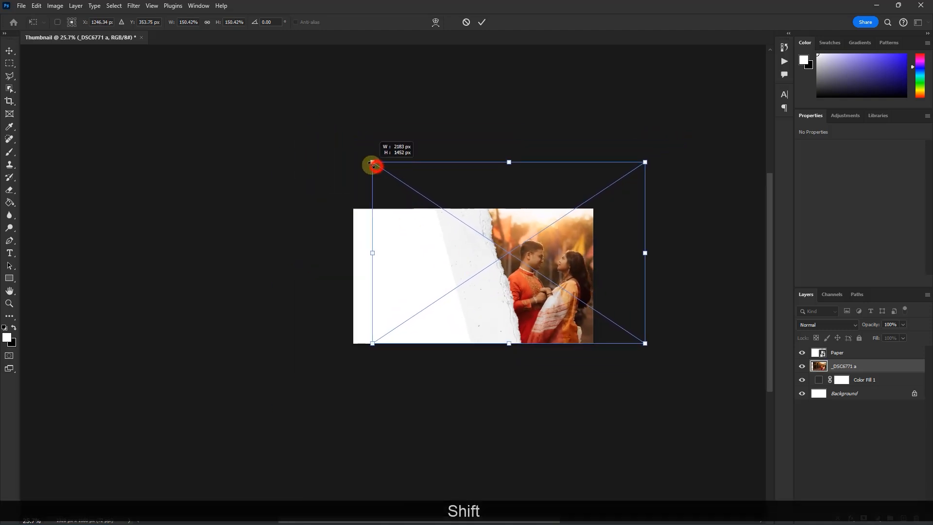
key(shift+Return)
scroll(493, 256, up, 2)
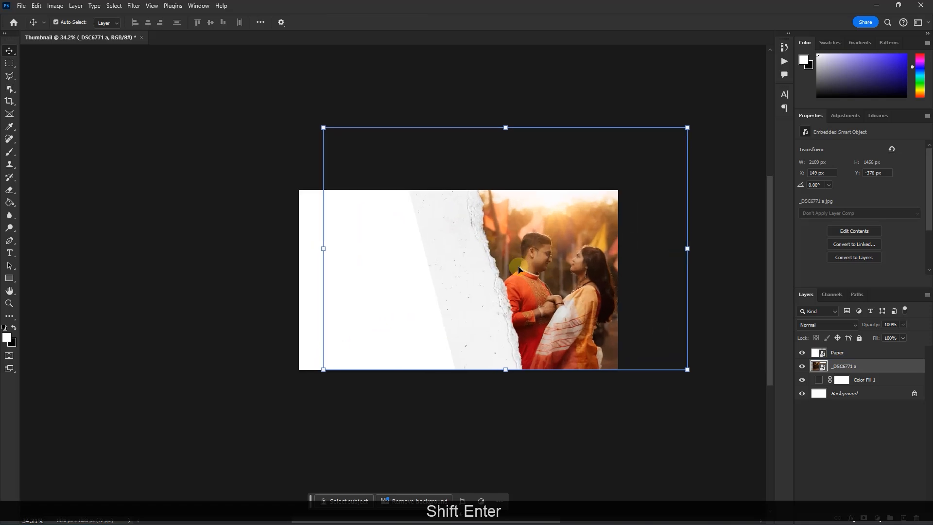
- Shift the paper left to about X -140 px and the couple photo to about X 123 px to reveal more of the couple
click(448, 302)
drag(449, 302, 429, 306)
drag(466, 277, 461, 281)
click(574, 267)
drag(578, 270, 574, 268)
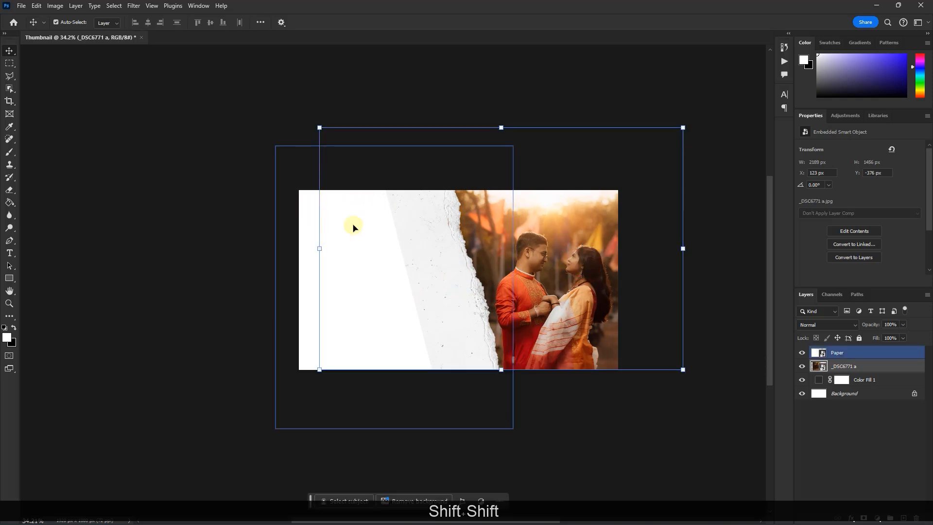
- Select the Paper layer and check what it covers by toggling its visibility
click(837, 352)
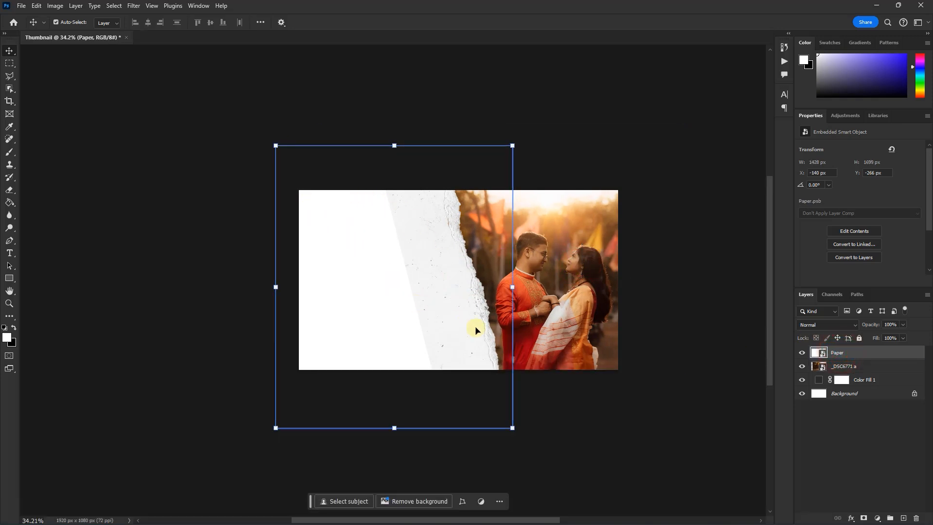
scroll(415, 307, up, 3)
scroll(414, 306, down, 1)
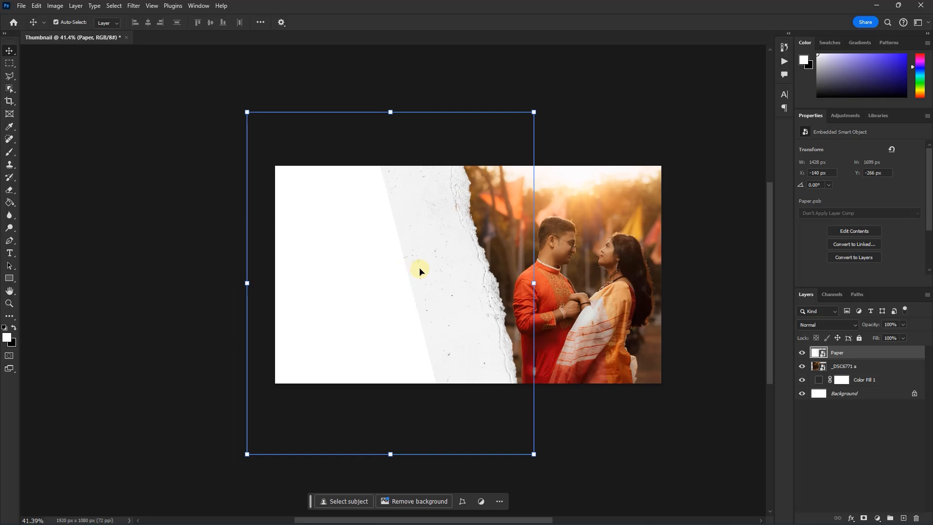
click(801, 352)
click(801, 352)
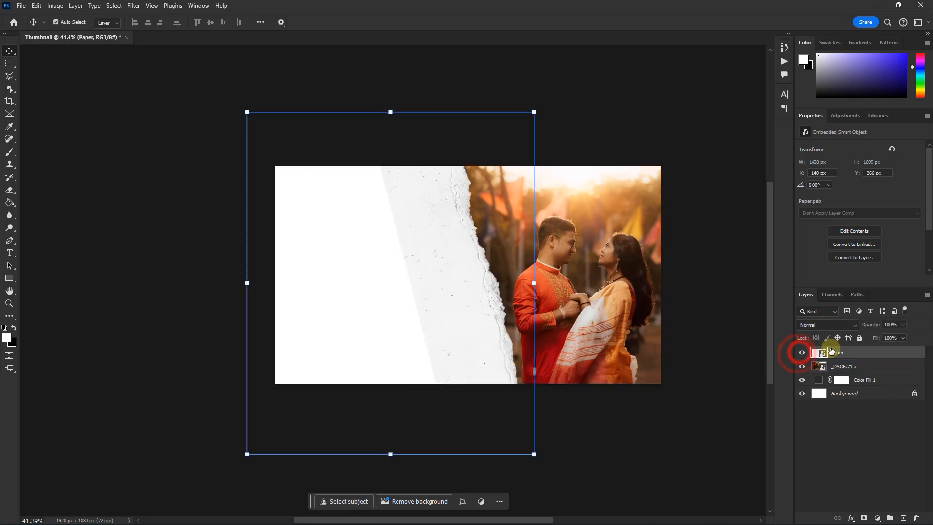
- Place the photo _DSC6897 above the Paper layer, scaled to about 1802 by 1199 px and positioned to cover the paper area
click(874, 5)
drag(417, 221, 388, 292)
drag(523, 260, 406, 258)
drag(521, 176, 563, 152)
drag(537, 214, 516, 214)
key(Return)
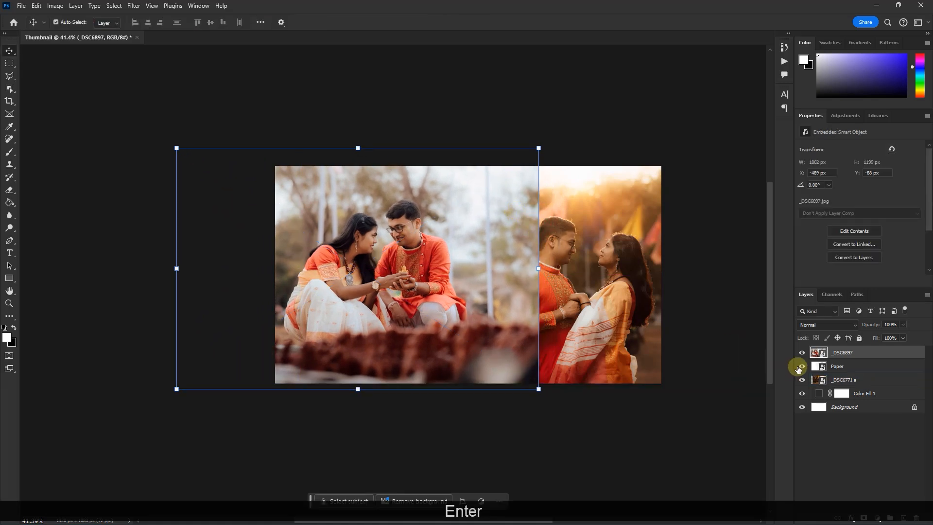
- Clip the _DSC6897 photo to the Paper layer with a clipping mask
right_click(858, 353)
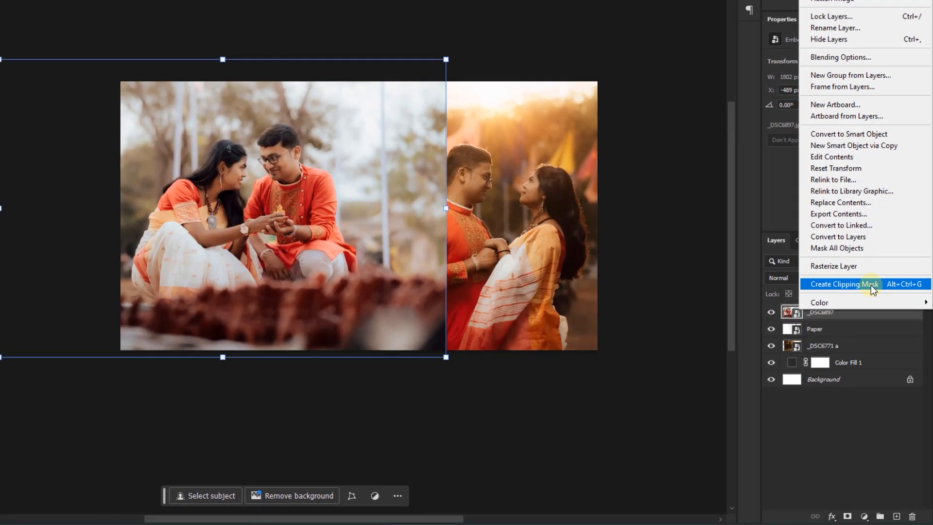
click(856, 285)
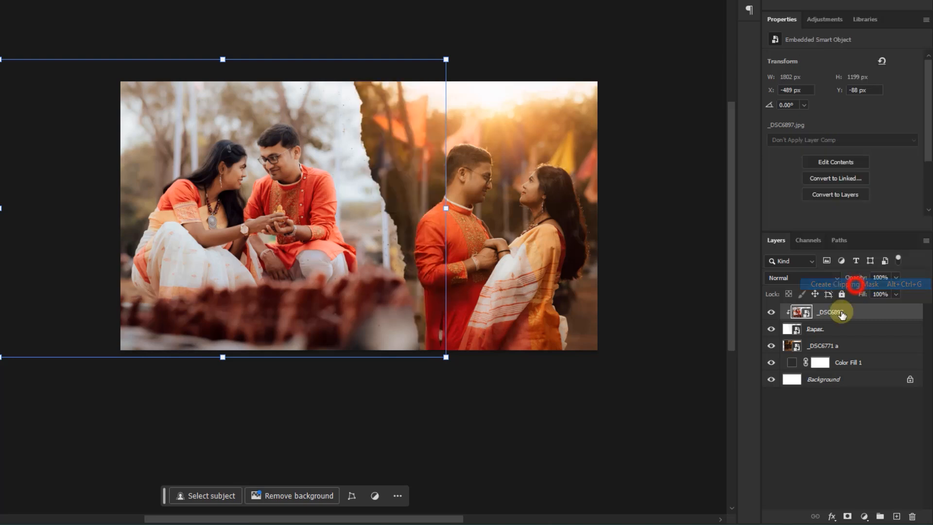
click(815, 328)
click(796, 312)
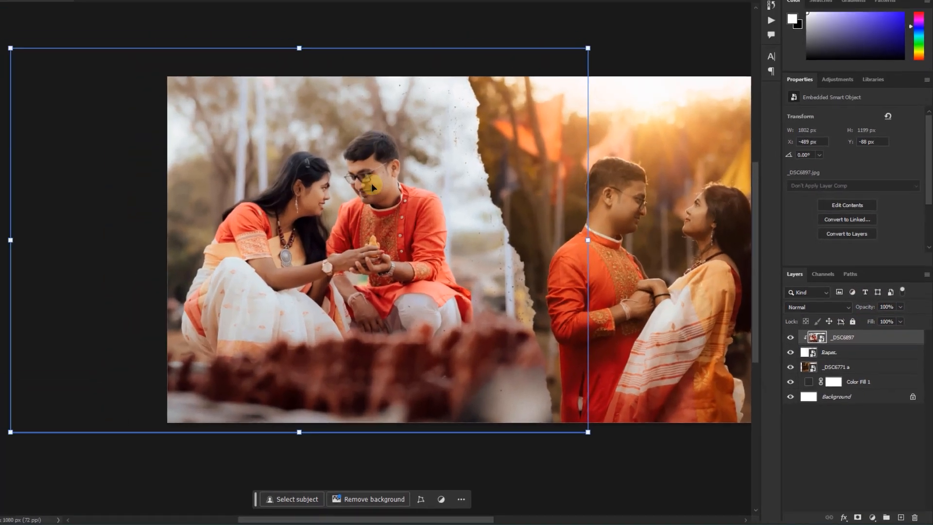
- Move the clipped _DSC6897 photo to about X -514 px, Y -119 px within the paper shape
drag(442, 226, 437, 217)
drag(377, 239, 381, 237)
scroll(366, 246, down, 4)
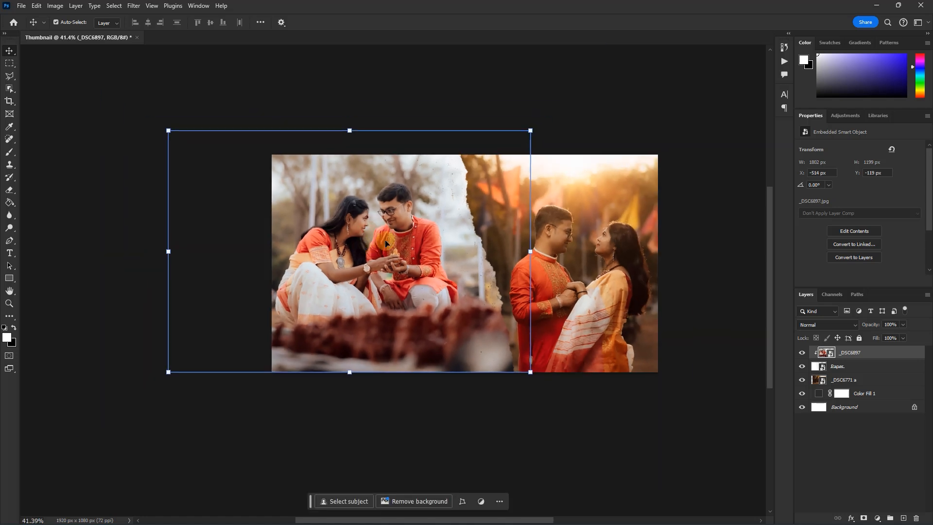
- Duplicate the Paper layer beneath the clipped photo
scroll(518, 229, up, 3)
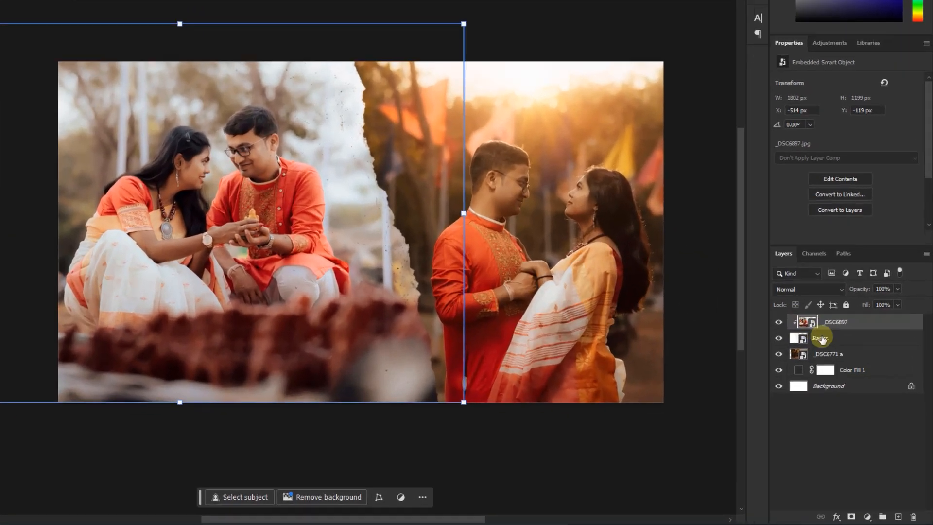
click(846, 367)
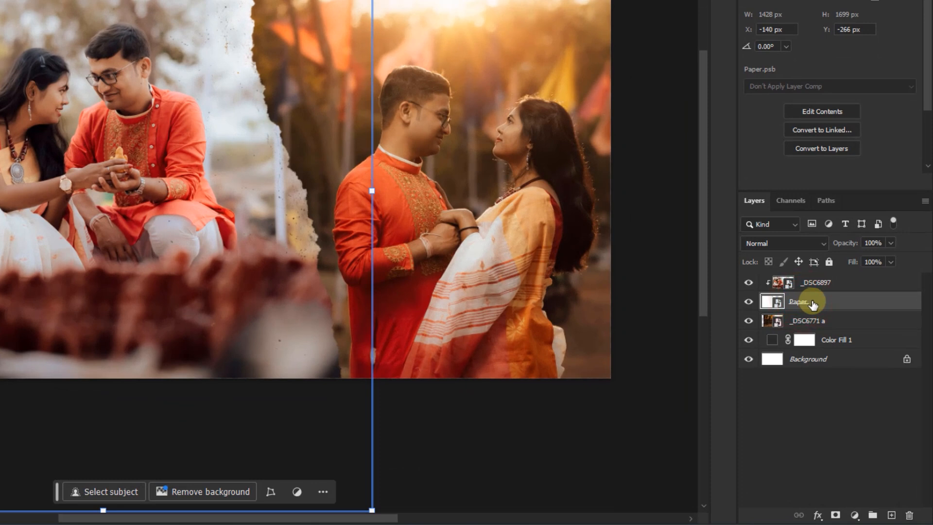
key(ctrl+j)
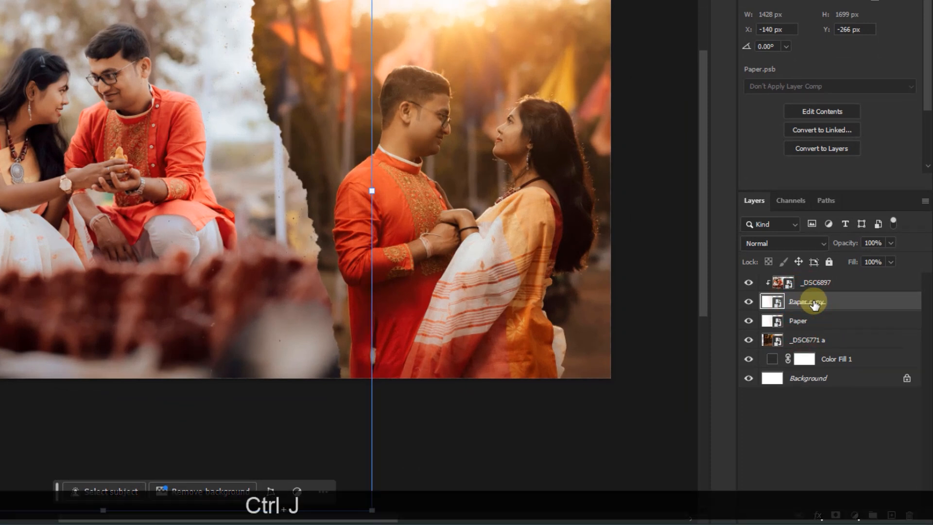
- Nudge the lower Paper layer right to about X -60 px so a white torn strip shows beside the clipped photo
click(803, 326)
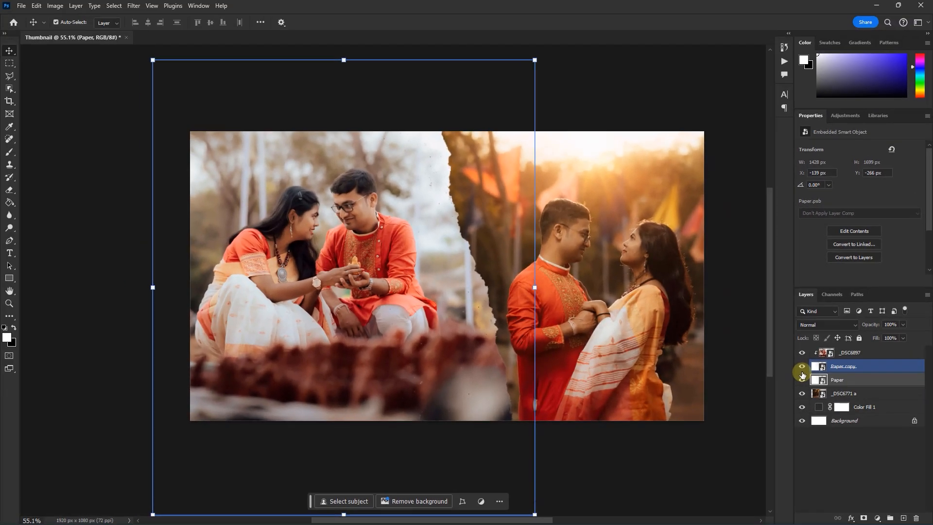
key(Right)
key(Right)
key(Right)
key(Right)
key(Right)
key(Right)
key(Right)
key(Right)
key(Right)
key(Right)
key(Right)
key(Right)
key(Right)
key(Right)
key(Right)
key(Right)
key(Right)
key(Right)
key(Right)
key(Right)
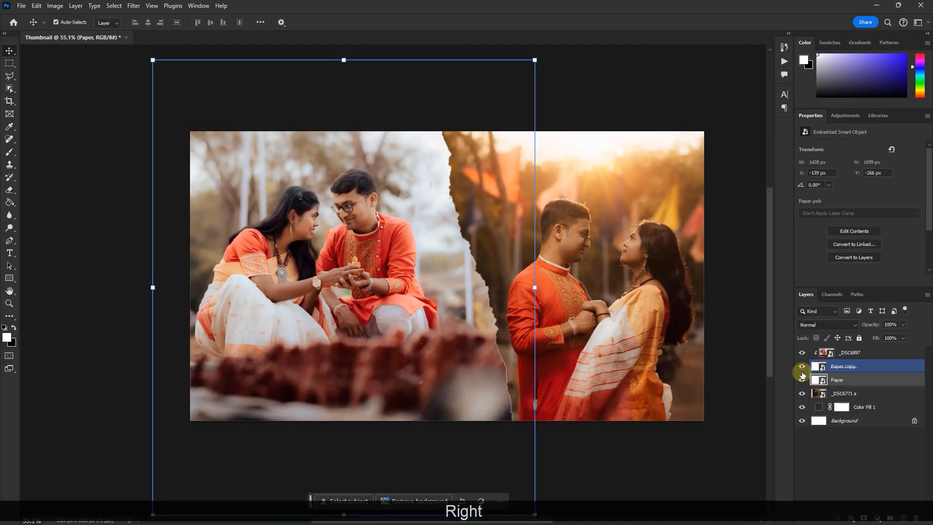
key(Right)
key(Right)
key(Right)
key(Right)
key(Right)
key(Right)
key(Right)
key(Right)
key(Right)
key(Right)
key(Right)
key(Right)
key(Right)
key(Right)
key(Right)
key(Right)
key(Right)
key(Right)
key(Right)
key(Right)
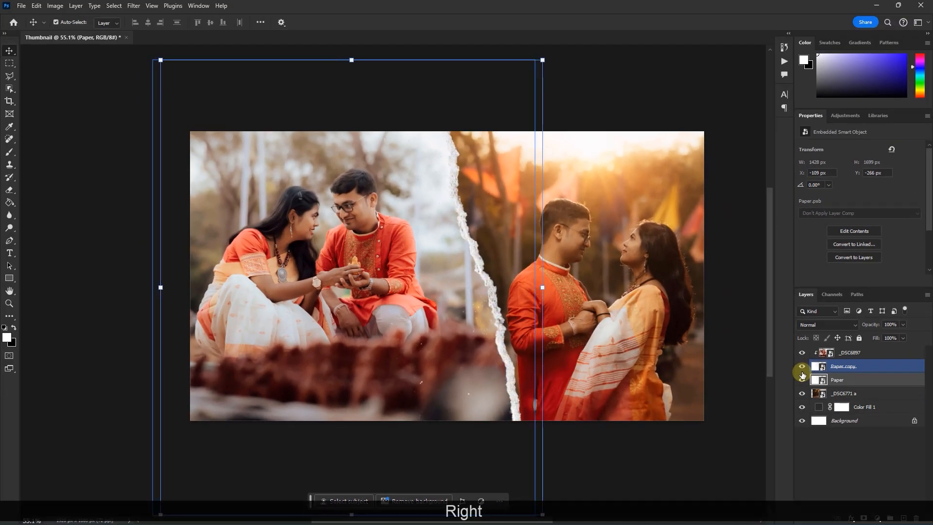
key(Right)
key(Right)
key(Right)
key(Right)
key(Right)
key(Right)
key(Right)
key(Right)
key(Right)
key(Right)
key(Right)
key(Right)
key(Right)
key(Right)
key(Right)
key(Right)
key(Right)
key(Right)
key(Right)
key(Right)
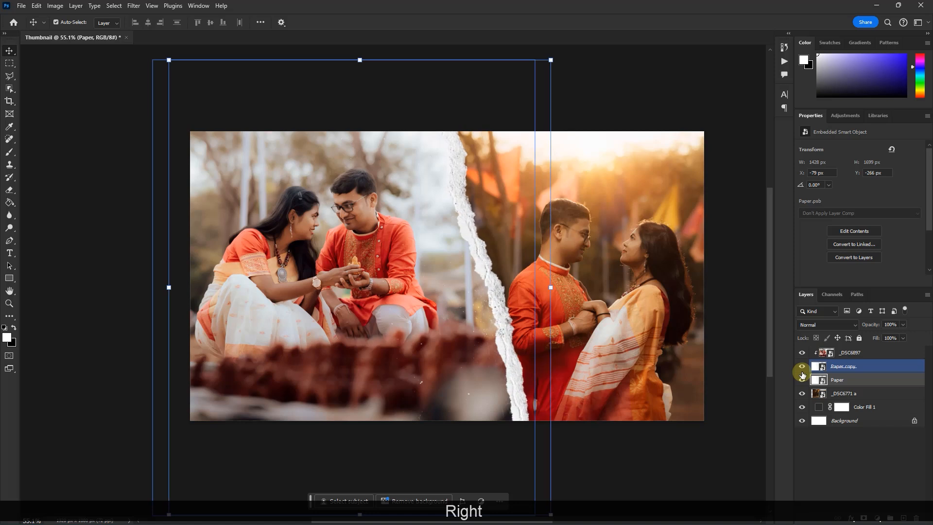
key(Right)
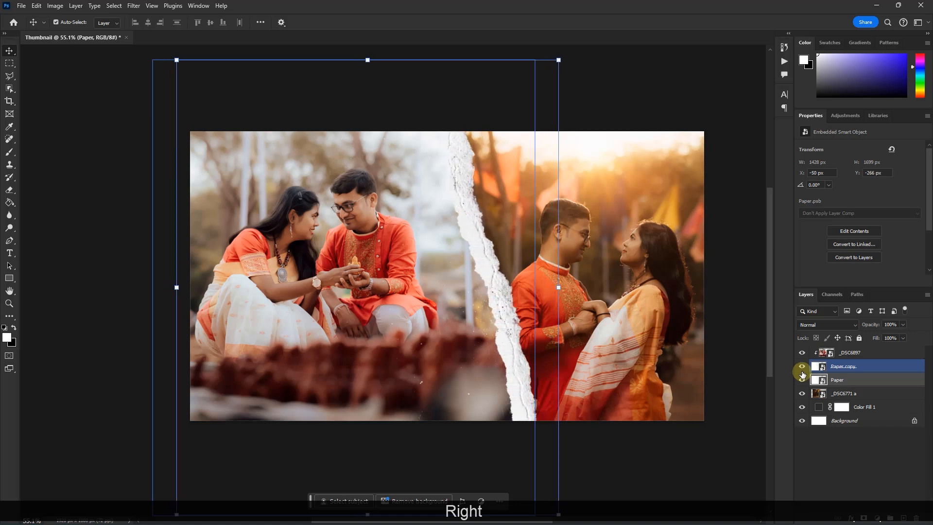
key(Left)
key(Left)
key(Left)
key(Left)
key(Left)
- Enlarge the lower Paper layer to about 102% and rotate it about 1.35° to vary the torn strip's width
scroll(455, 253, down, 5)
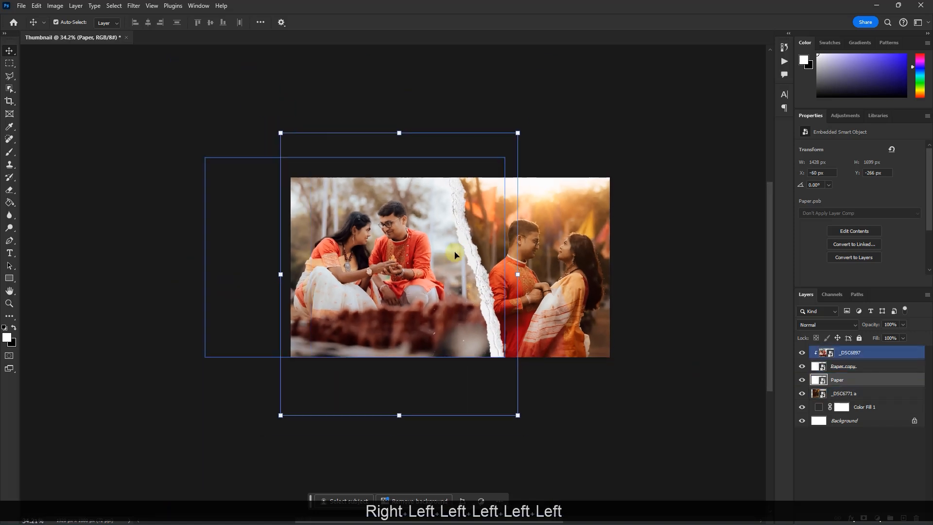
drag(517, 133, 532, 128)
drag(500, 181, 497, 182)
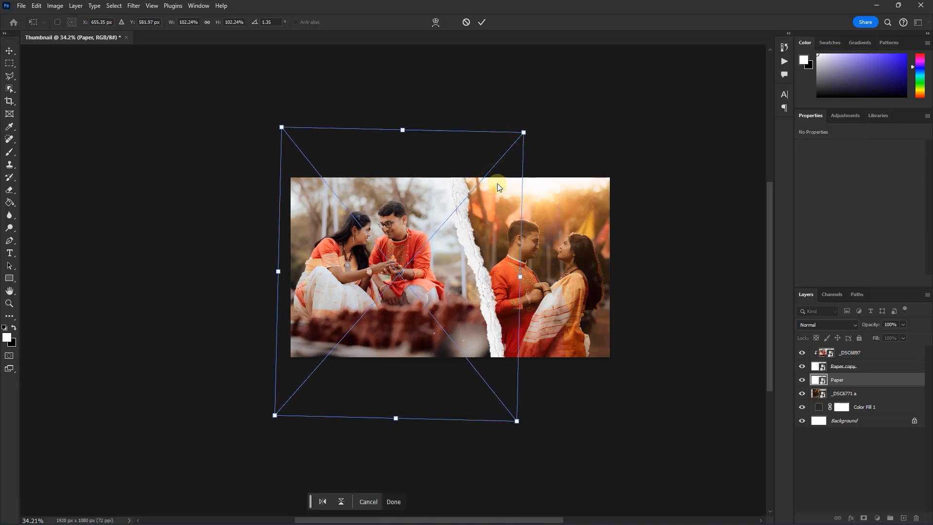
key(Return)
- Shift the Paper, Paper copy and _DSC6897 layers together about 67 px left, and deselect them
shift+click(849, 370)
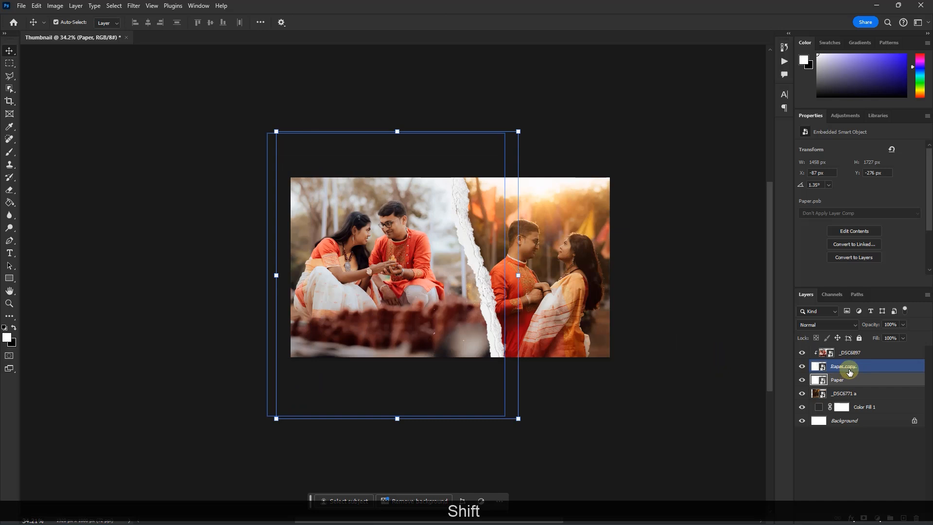
shift+click(857, 355)
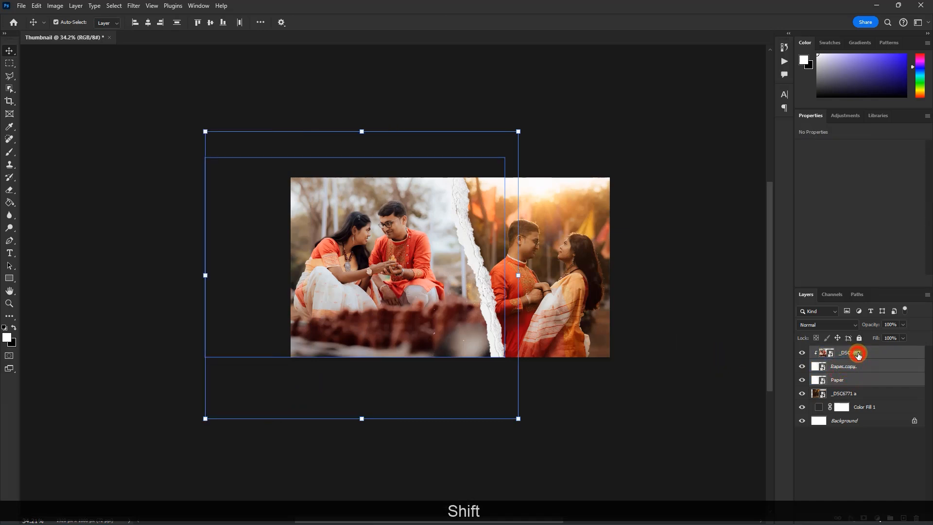
drag(474, 291, 463, 291)
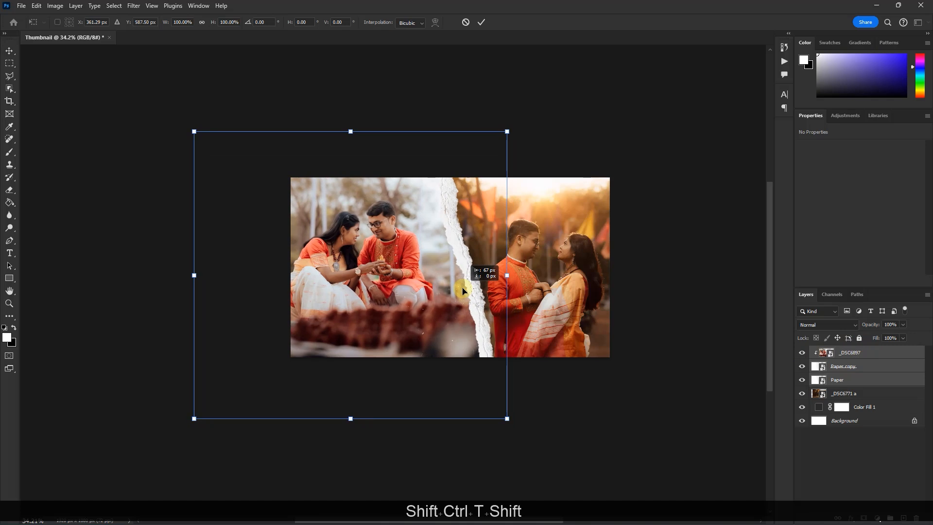
key(Return)
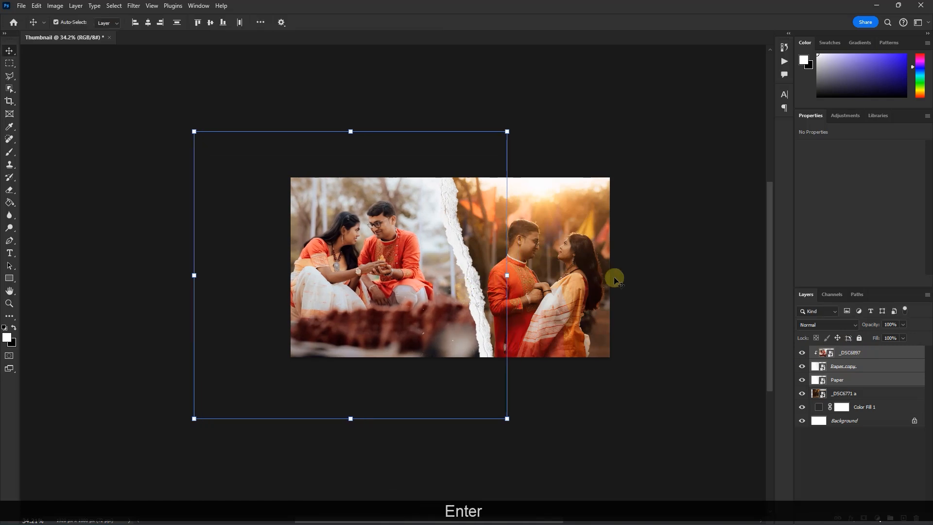
click(668, 263)
- Move the clipped _DSC6897 photo right to about X -522 px to reveal more of the seated couple
scroll(543, 289, up, 3)
click(478, 411)
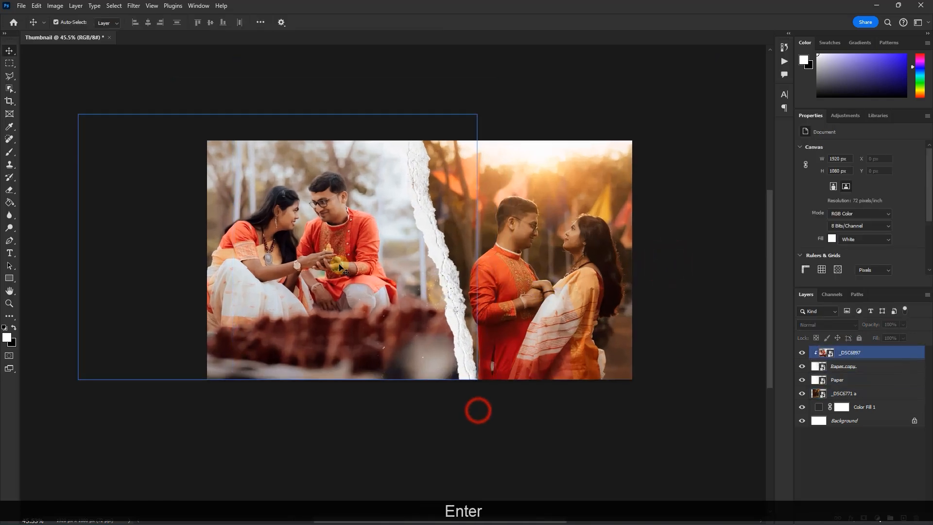
drag(337, 262, 352, 262)
click(406, 341)
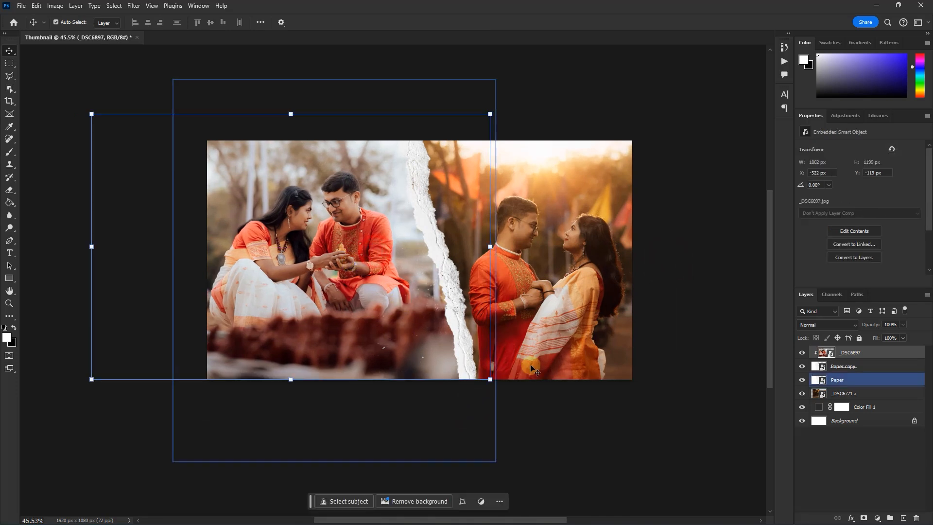
- Select the _DSC6771 a photo on the canvas and toggle the Move tool's Auto-Select option off and on again
click(549, 328)
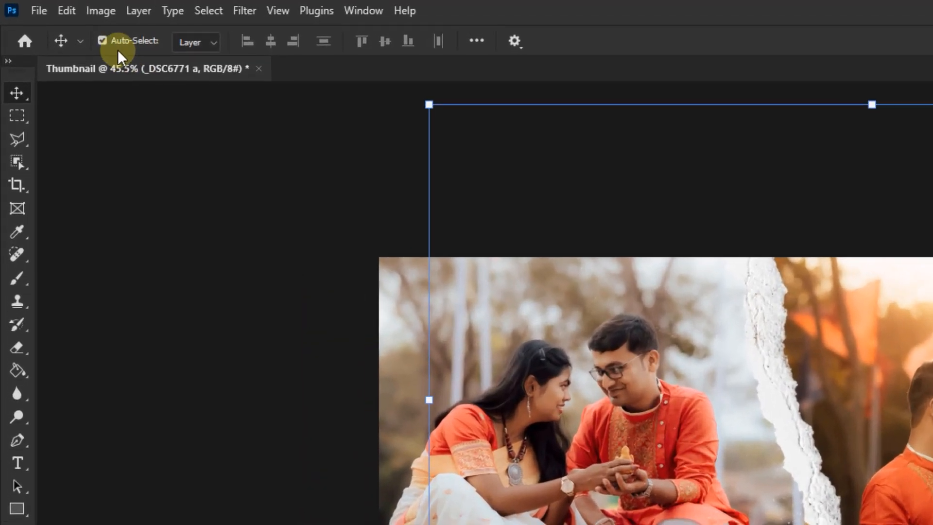
click(56, 23)
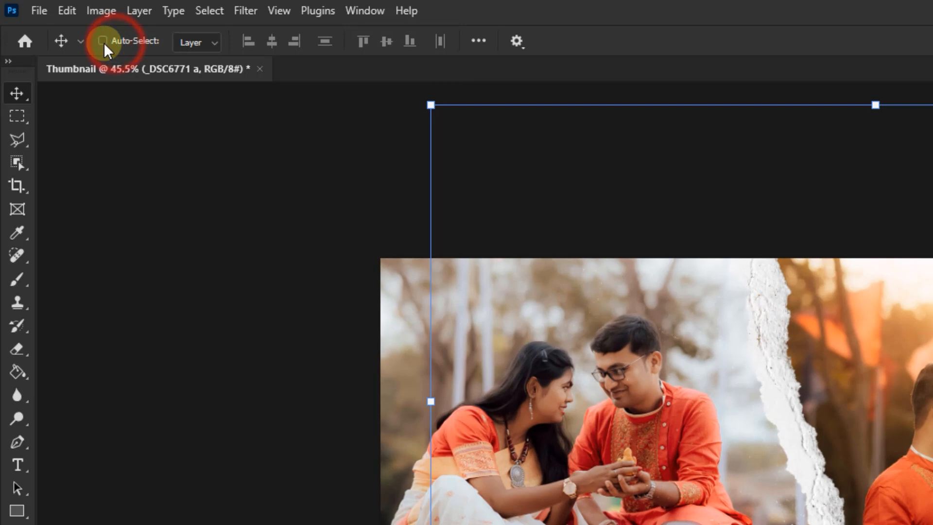
click(106, 42)
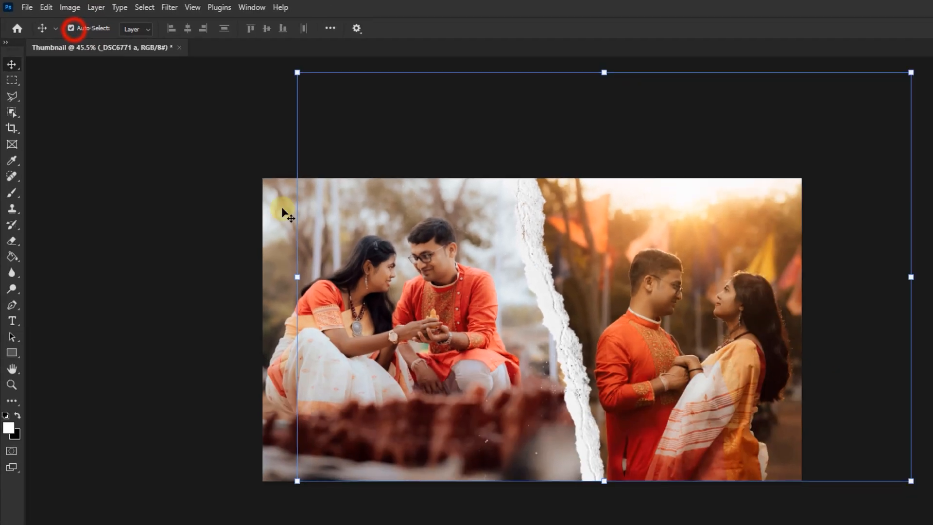
click(668, 443)
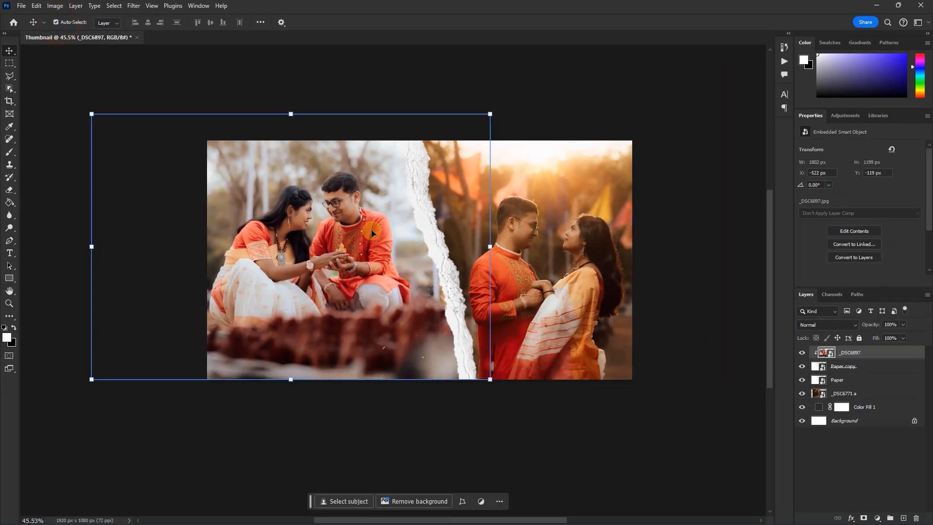
- Deselect all layers and examine the torn edge between the two photos
click(531, 429)
scroll(421, 213, up, 1)
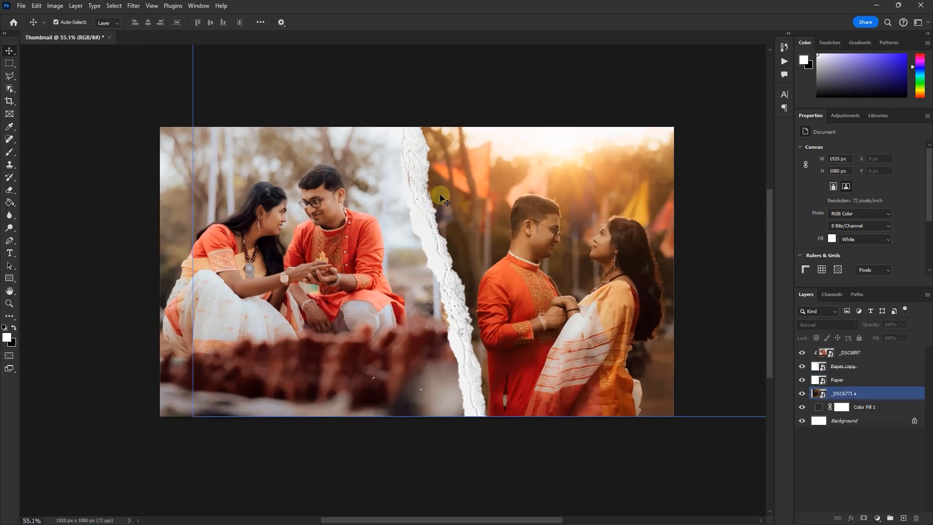
click(423, 196)
click(421, 195)
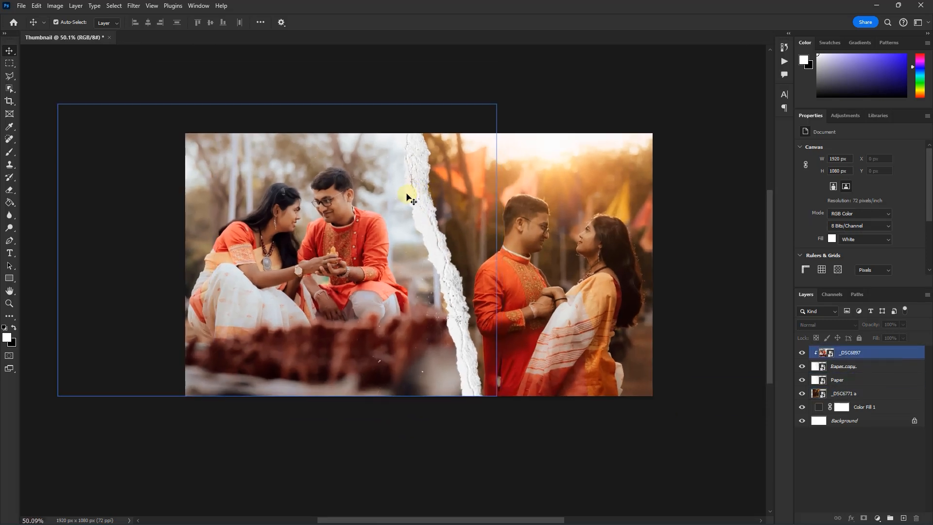
scroll(408, 197, up, 1)
scroll(391, 270, down, 1)
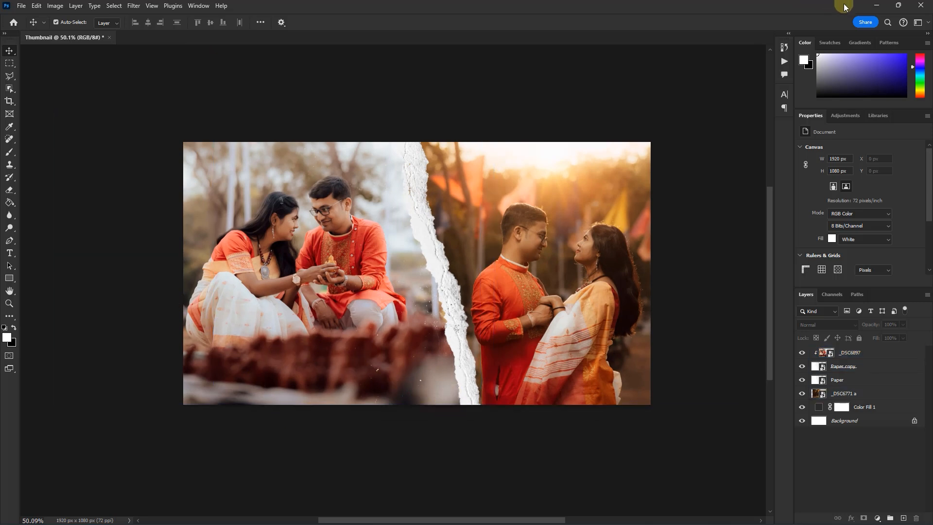
- Place the torn paper image 03 above the _DSC6897 layer
click(871, 7)
click(504, 271)
click(458, 201)
drag(463, 227, 303, 378)
- Enlarge the 03 paper to about 261%, rotate it about 14° and position it over the seated couple's lower area
drag(481, 304, 690, 406)
drag(700, 320, 696, 364)
drag(577, 333, 351, 375)
- Enlarge the 03 paper to about 369%, rotate it to about 18.6° and centre it near X 575 px, Y 1080 px
scroll(370, 355, down, 5)
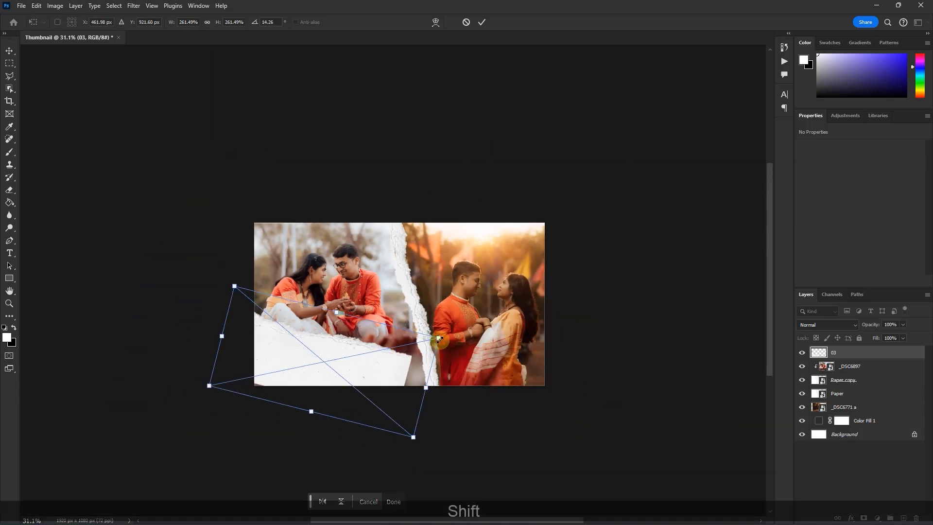
drag(439, 339, 502, 386)
drag(380, 369, 399, 388)
drag(471, 362, 514, 352)
drag(389, 383, 368, 393)
drag(530, 355, 532, 369)
mouse_move(369, 370)
mouse_down()
mouse_move(390, 354)
mouse_move(383, 361)
mouse_up()
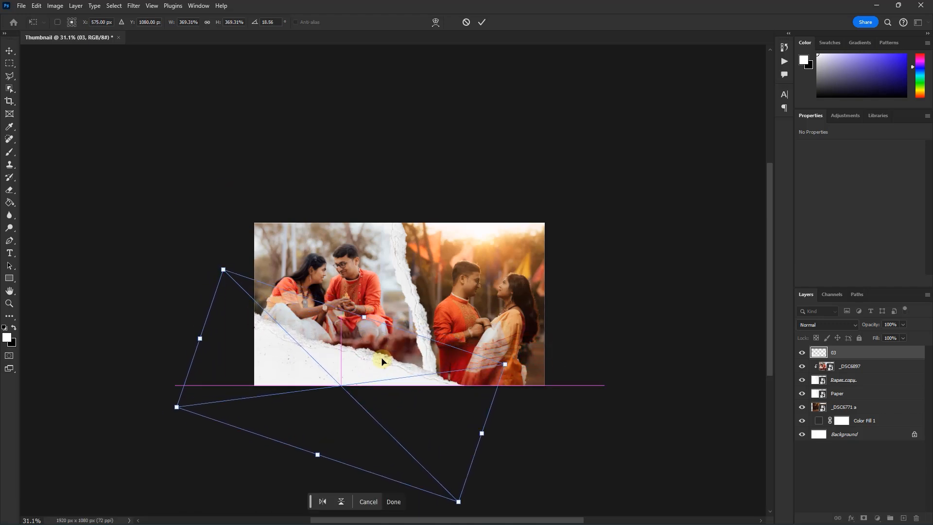
- Rotate the 03 paper to about 15.9° and move it right to about X 633 px
drag(537, 355, 537, 363)
drag(430, 379, 439, 378)
drag(540, 379, 536, 363)
- Enlarge the 03 paper to about 435%, centre it near X 749 px, Y 1154 px and apply the transform
scroll(434, 347, down, 5)
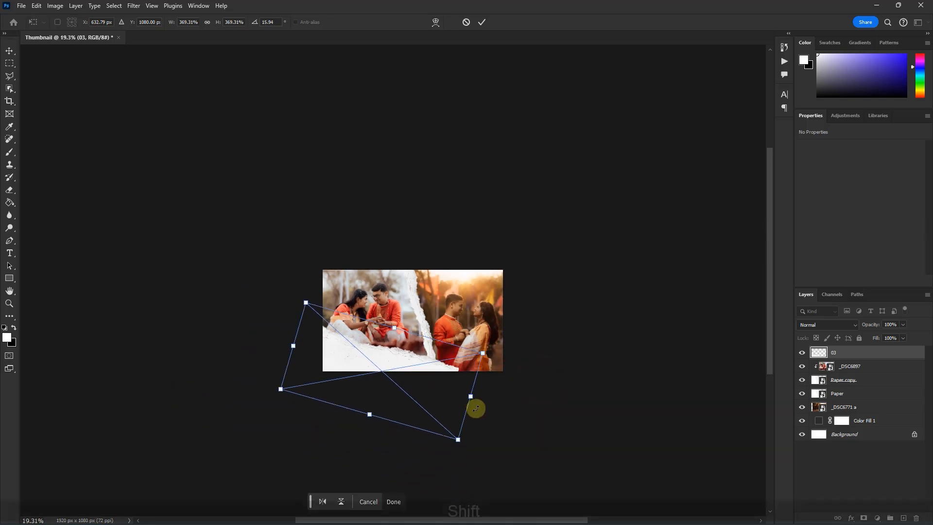
drag(457, 441, 483, 464)
drag(446, 382, 442, 380)
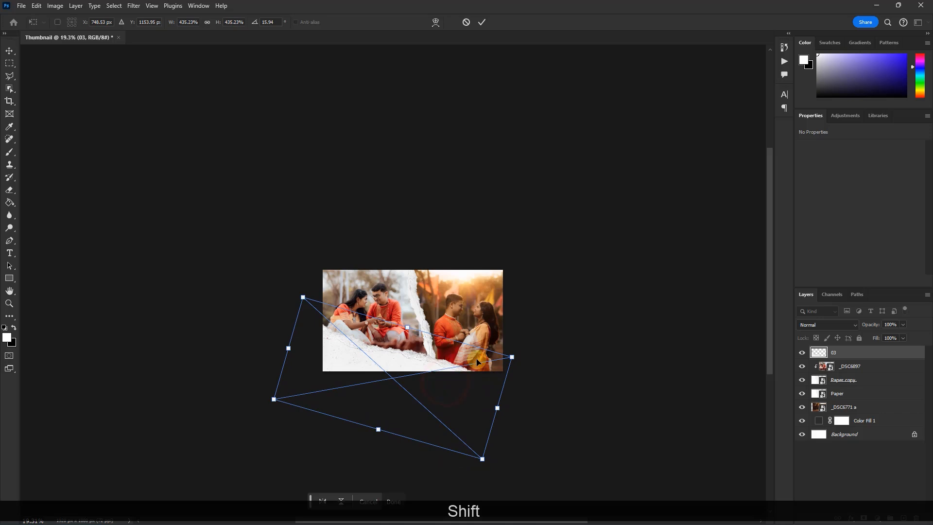
key(Return)
scroll(413, 321, up, 4)
scroll(411, 204, down, 2)
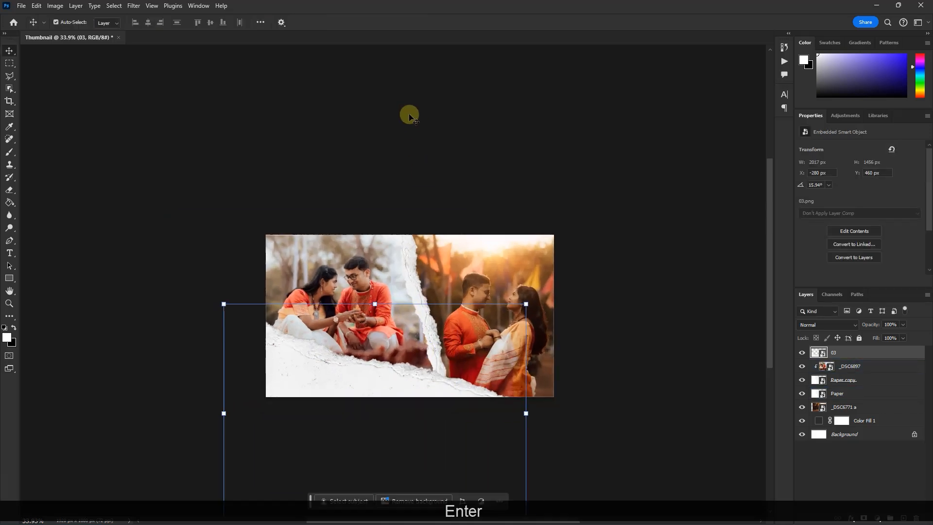
scroll(419, 411, up, 5)
drag(411, 405, 404, 381)
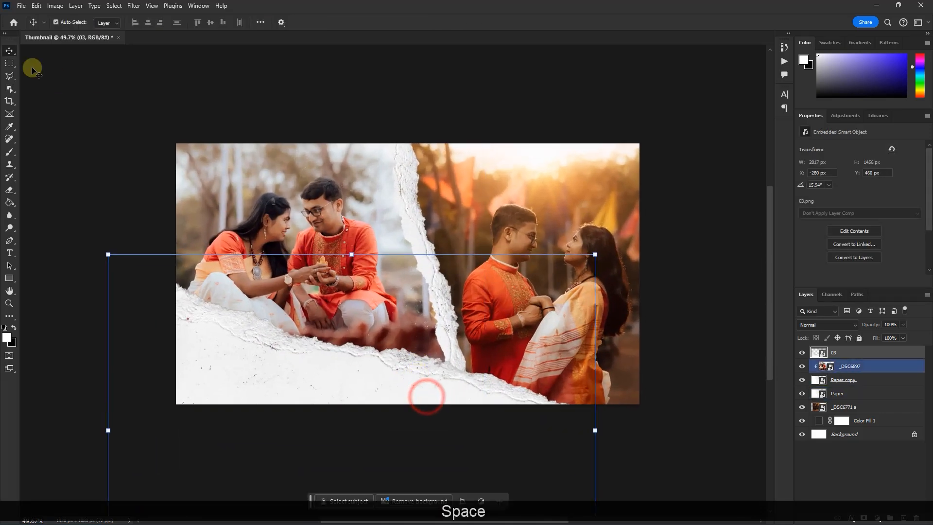
- Open the recent file Thumbnail 02.psd and examine its layout as a reference
click(13, 23)
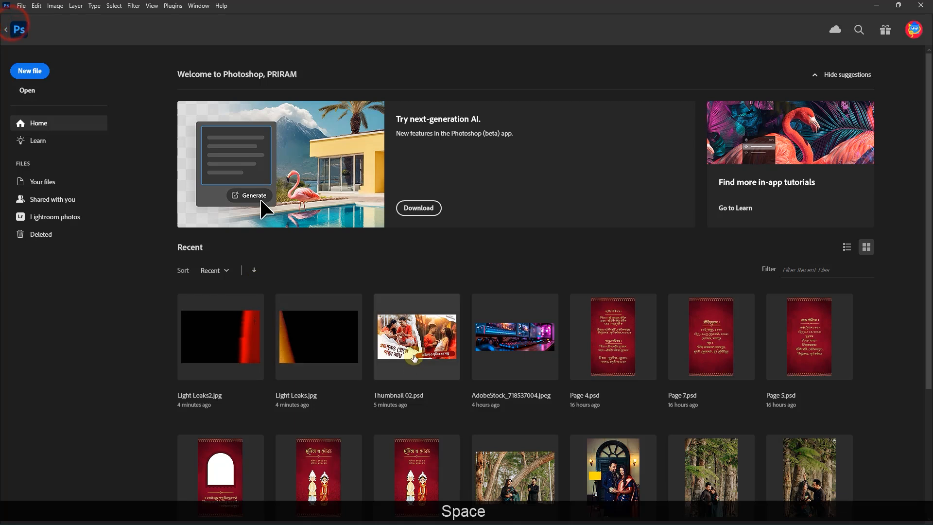
click(416, 336)
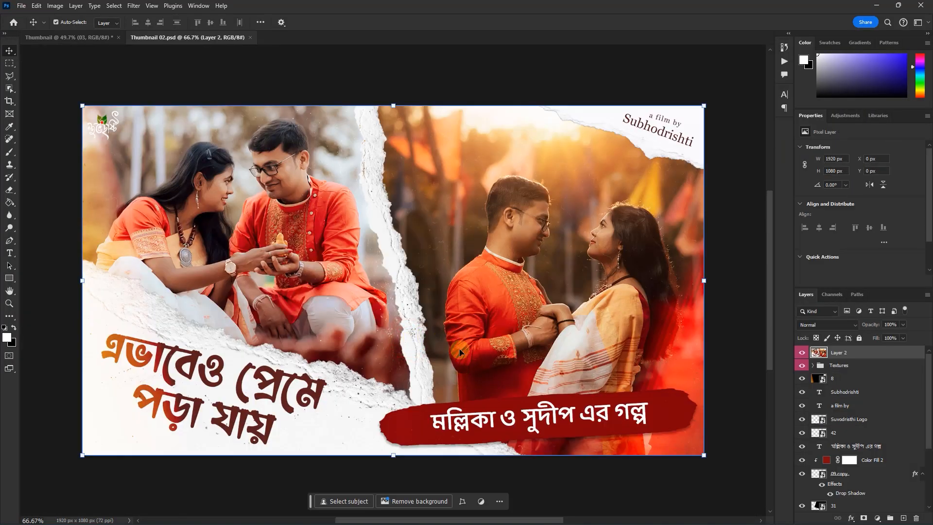
scroll(460, 351, down, 2)
scroll(280, 362, up, 1)
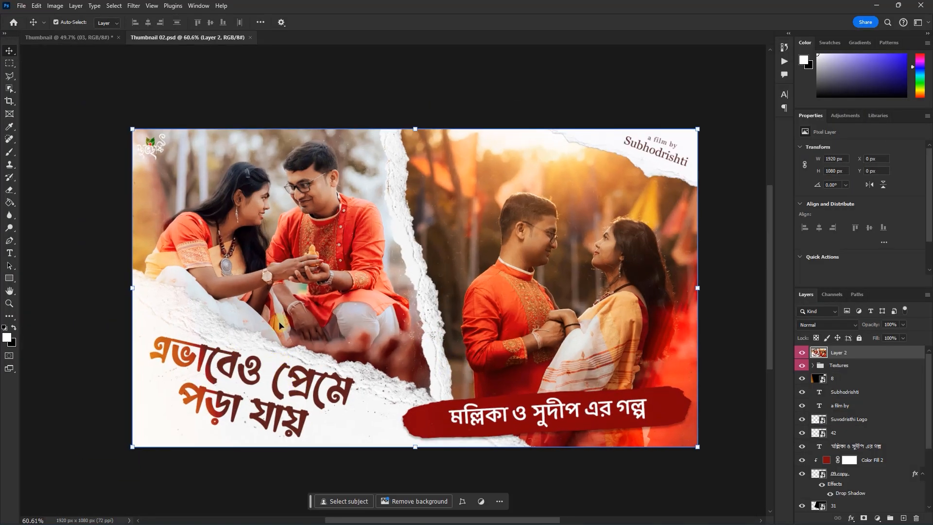
- In the Thumbnail document, move the 03 paper up about 30 px and compare its position with Thumbnail 02.psd
click(83, 36)
drag(219, 352, 218, 334)
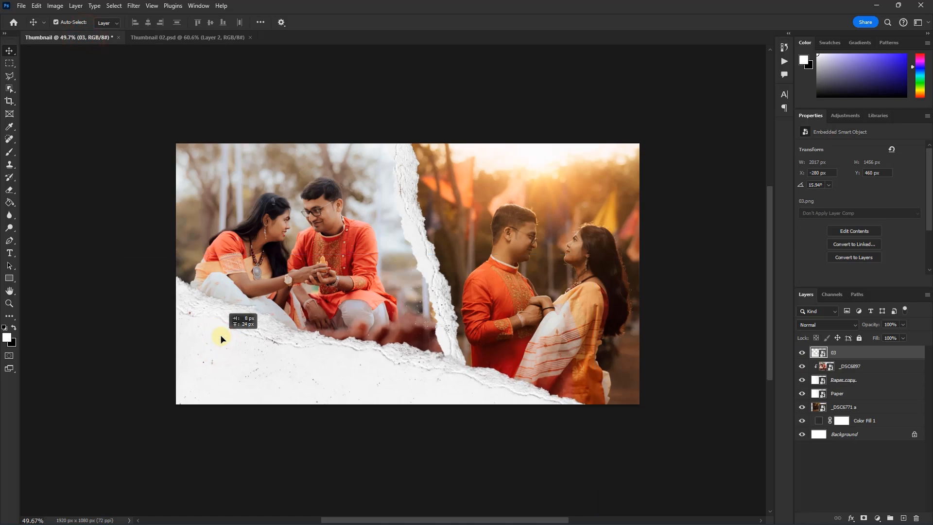
click(182, 39)
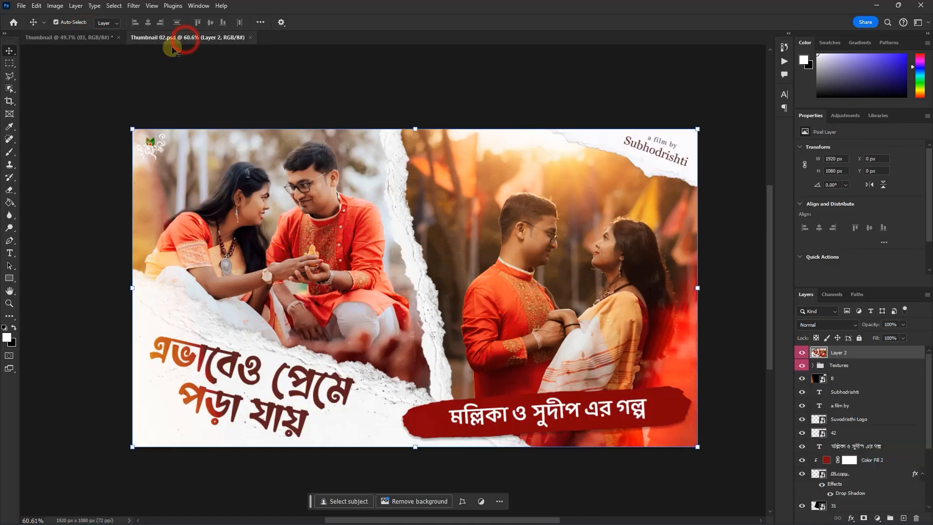
- Back in the Thumbnail document, rotate the 03 paper to about 22.7° and centre it near X 644 px, Y 1107 px
click(84, 37)
click(309, 362)
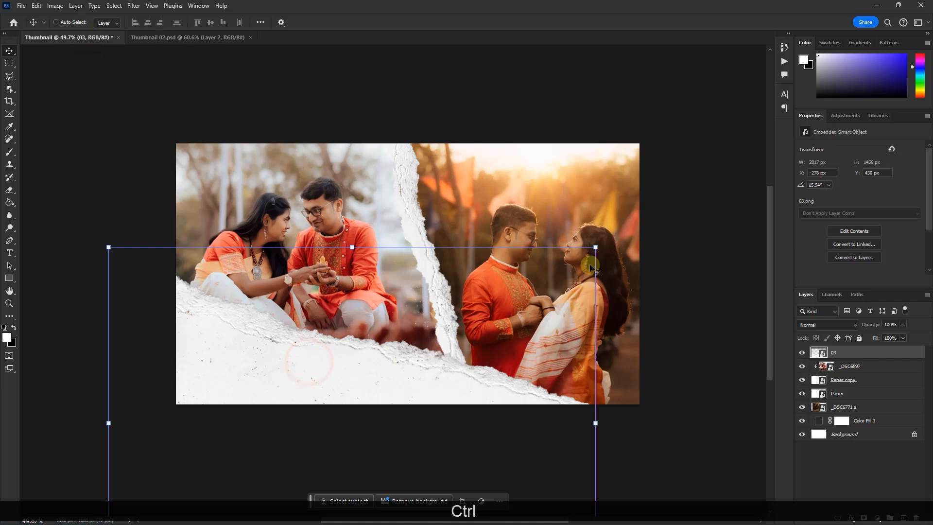
key(ctrl+t)
drag(604, 243, 619, 276)
drag(460, 379, 436, 375)
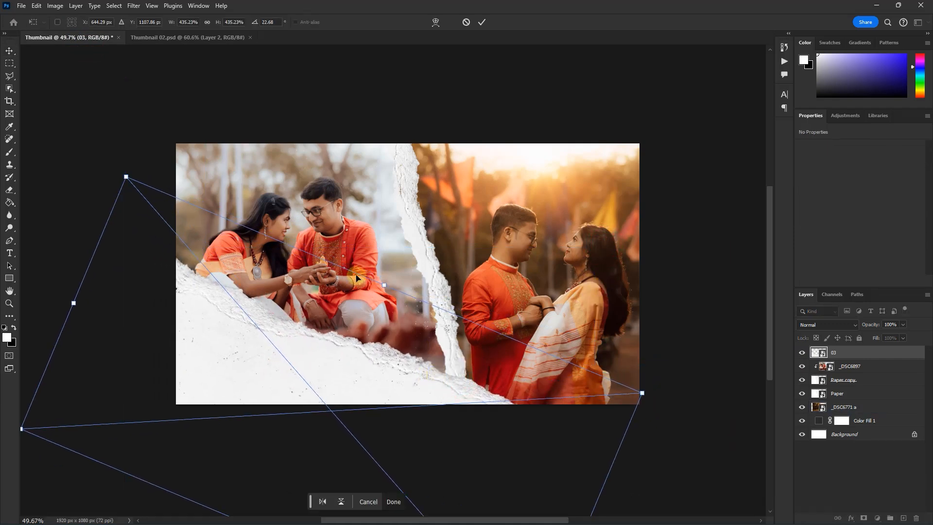
key(Return)
- Move the _DSC6897 photo up to about Y -216 px and compare its framing with Thumbnail 02.psd
click(314, 186)
drag(320, 219, 320, 196)
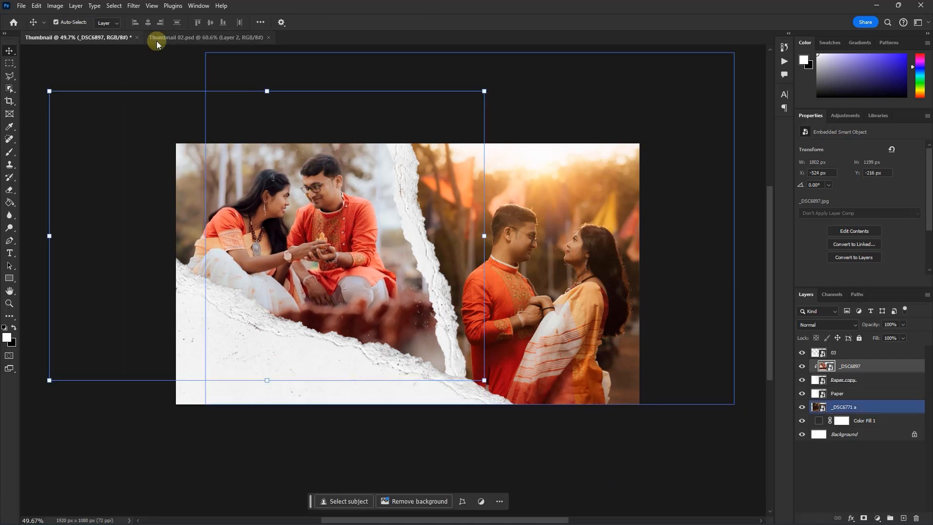
click(163, 38)
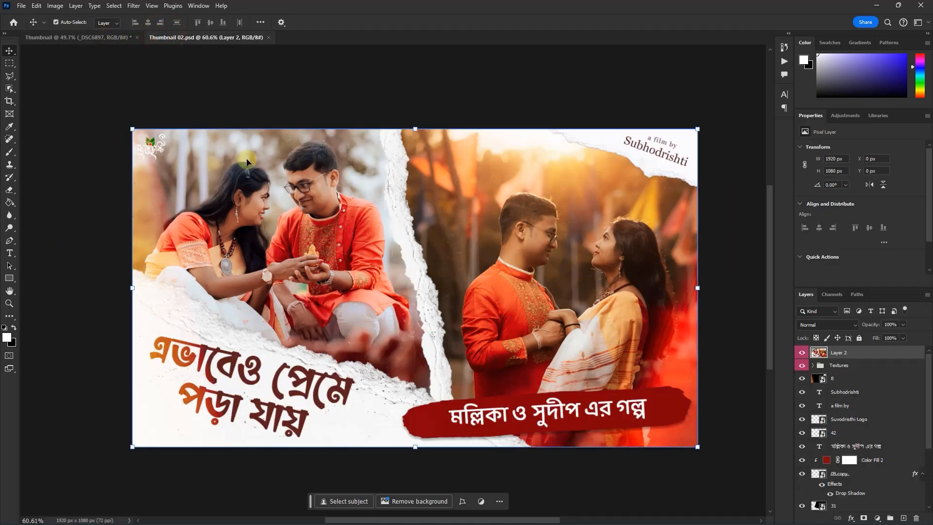
click(115, 38)
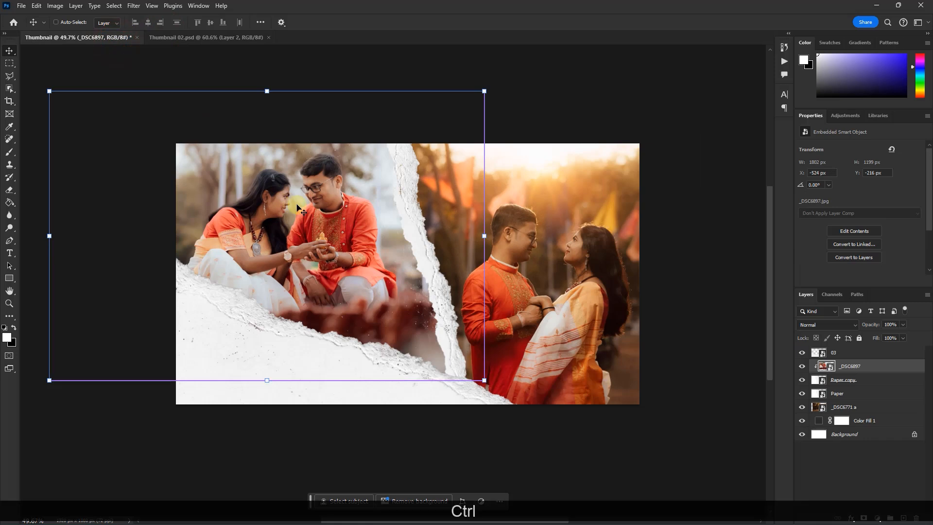
- Enlarge the _DSC6897 photo to about 141%, rotate it to about 5.5° and reposition the seated couple above the torn paper
key(ctrl+t)
drag(484, 92, 523, 114)
drag(425, 171, 416, 173)
drag(530, 121, 531, 88)
mouse_move(471, 129)
mouse_down()
mouse_move(479, 141)
mouse_move(469, 146)
mouse_up()
key(Return)
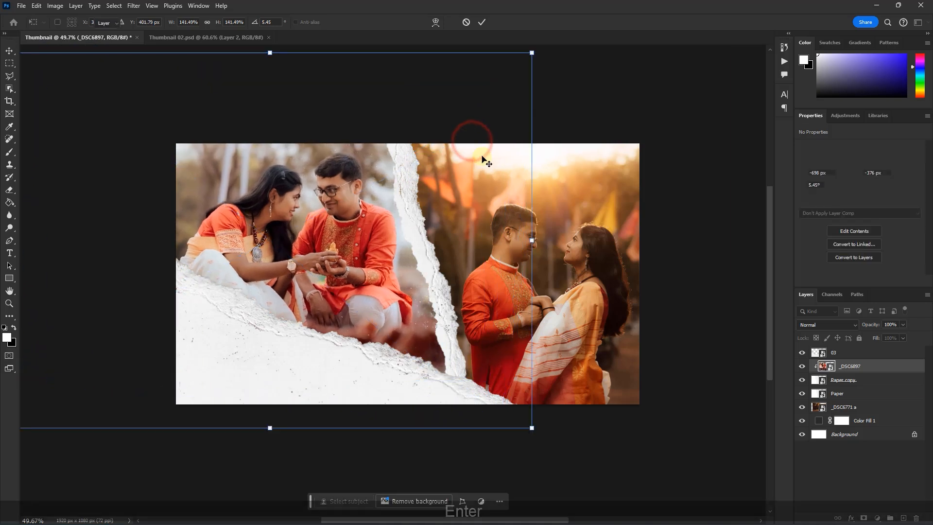
click(395, 455)
scroll(260, 368, up, 2)
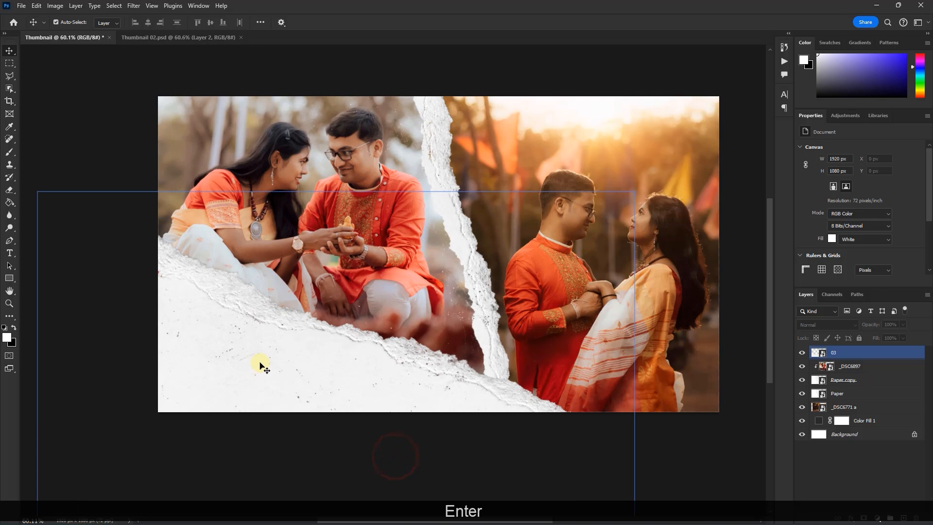
scroll(291, 345, down, 1)
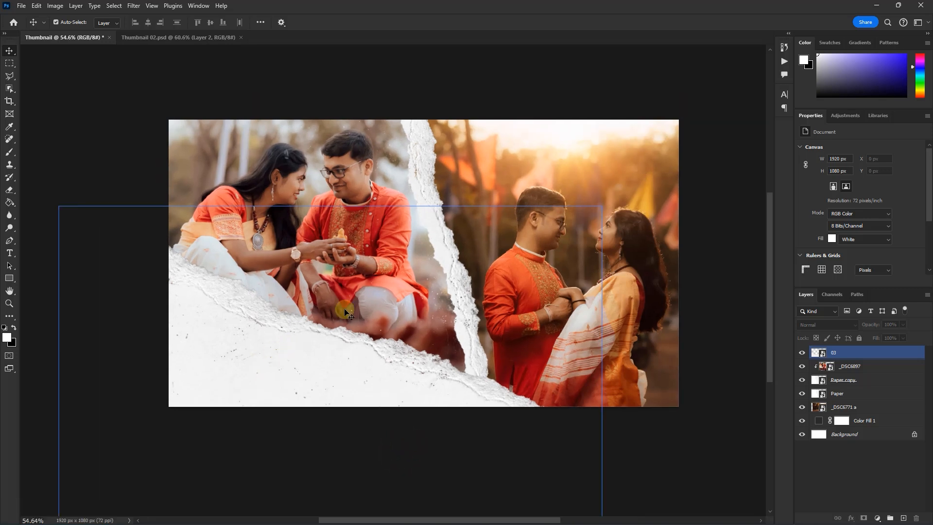
- Copy the line এভাবেও প্রেমে পড়া যায় from New Text Document in the Thumbnail Design folder and return to Photoshop
click(876, 5)
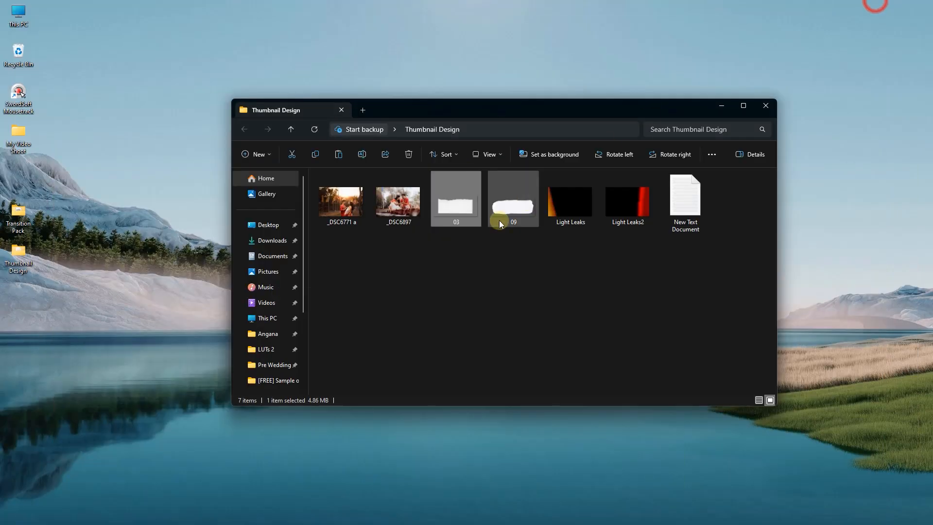
double_click(673, 200)
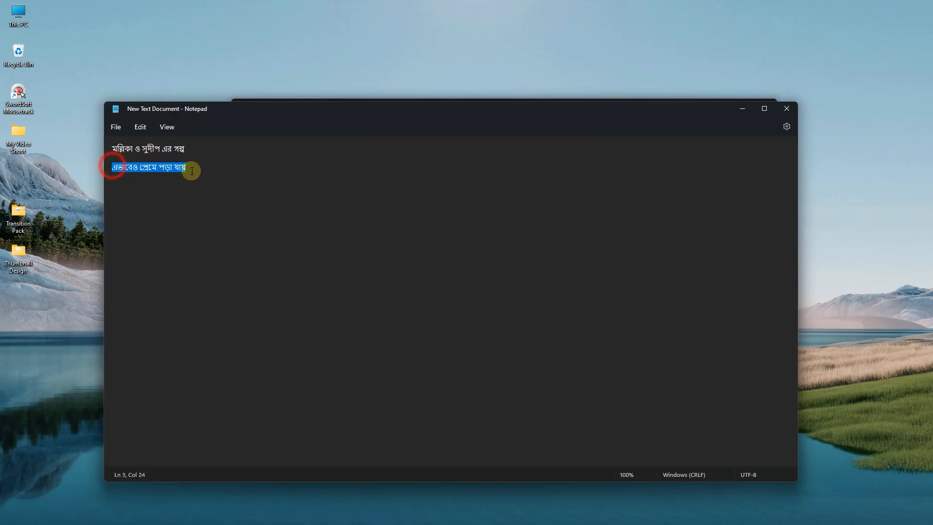
key(ctrl+c)
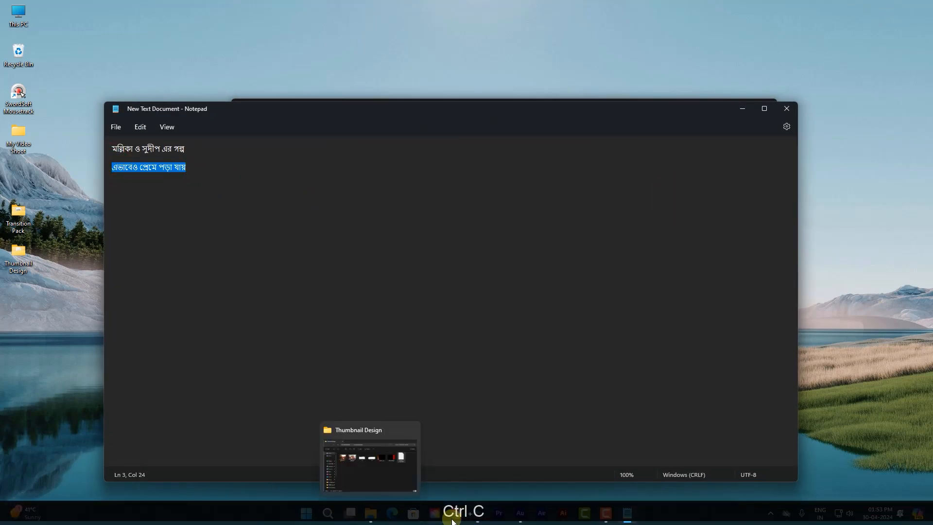
click(481, 511)
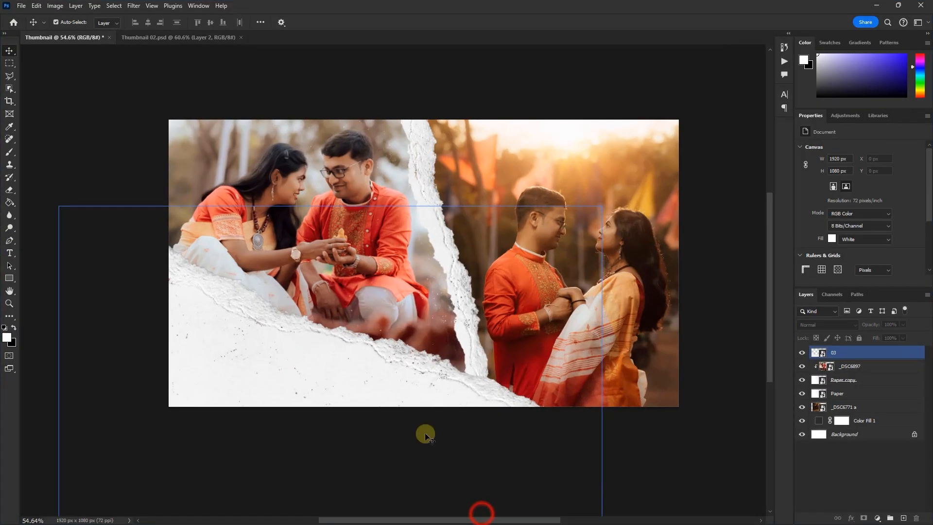
- Add a text layer on the lower white paper containing the copied line এভাবেও প্রেমে পড়া যায়
click(9, 253)
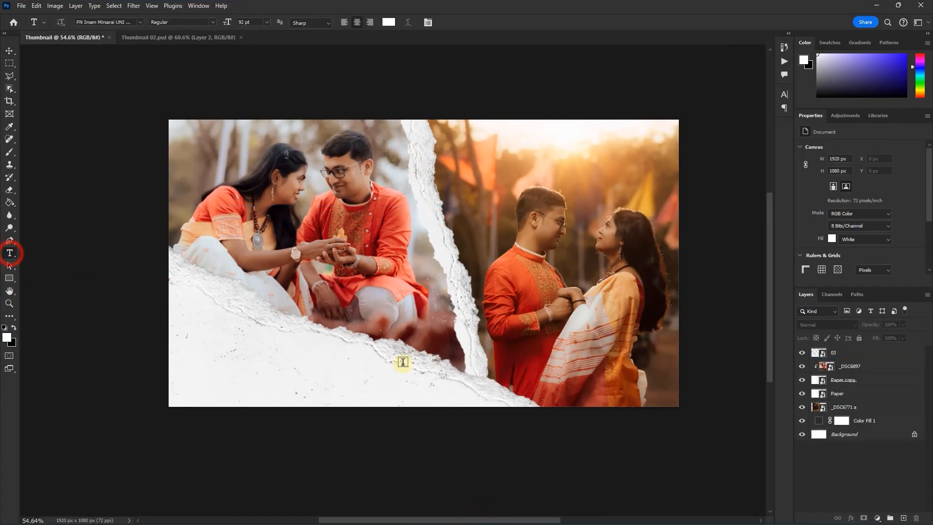
click(294, 365)
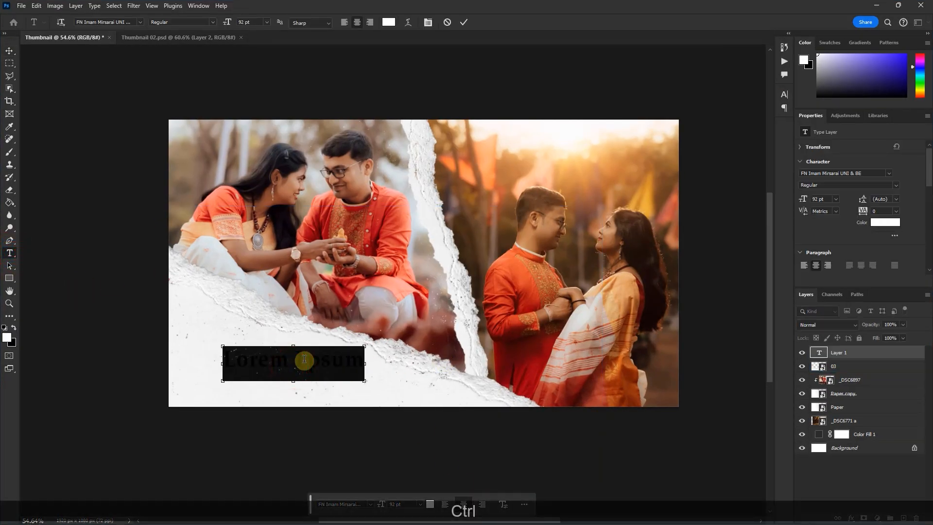
key(ctrl+v)
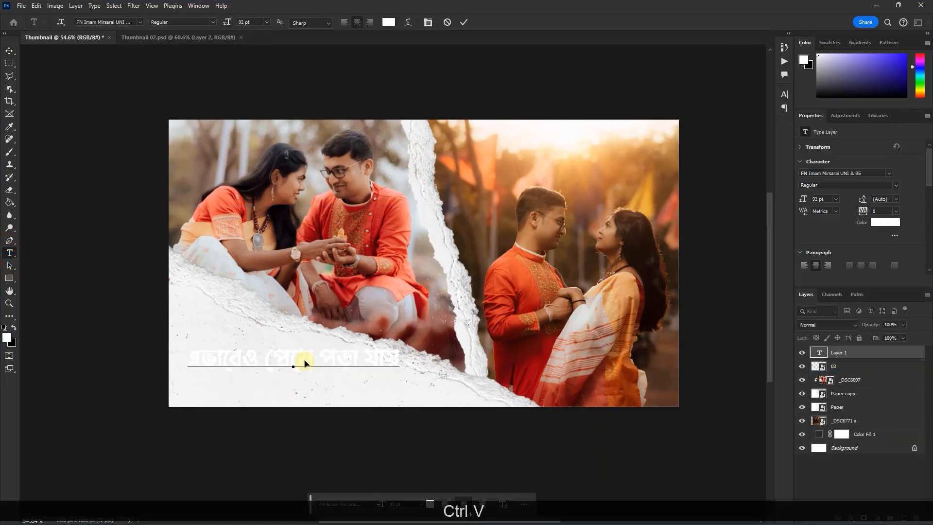
click(464, 23)
- Set the title text's colour to dark maroon 3d0606
click(785, 96)
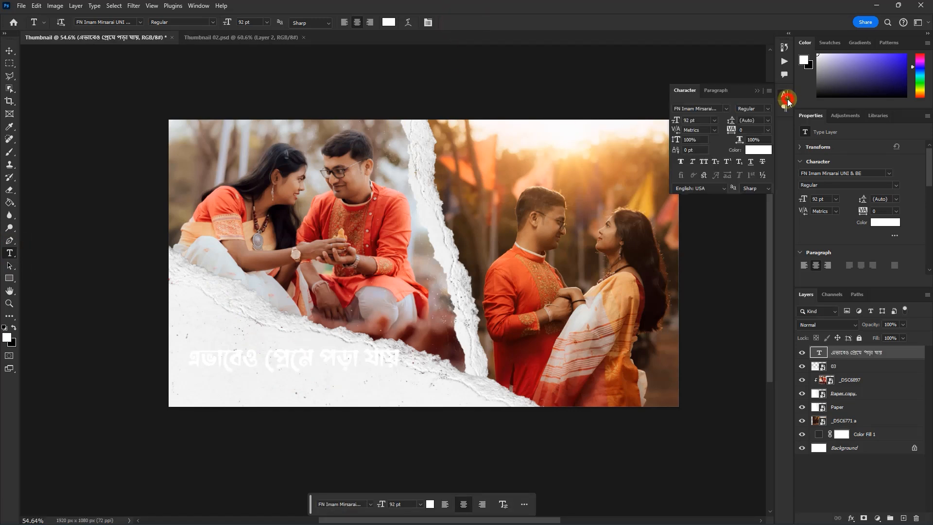
click(200, 7)
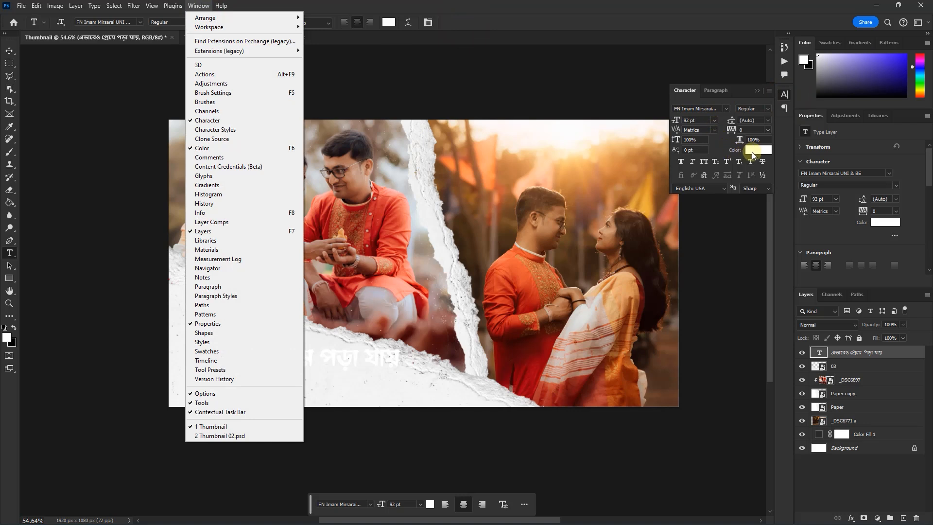
click(761, 151)
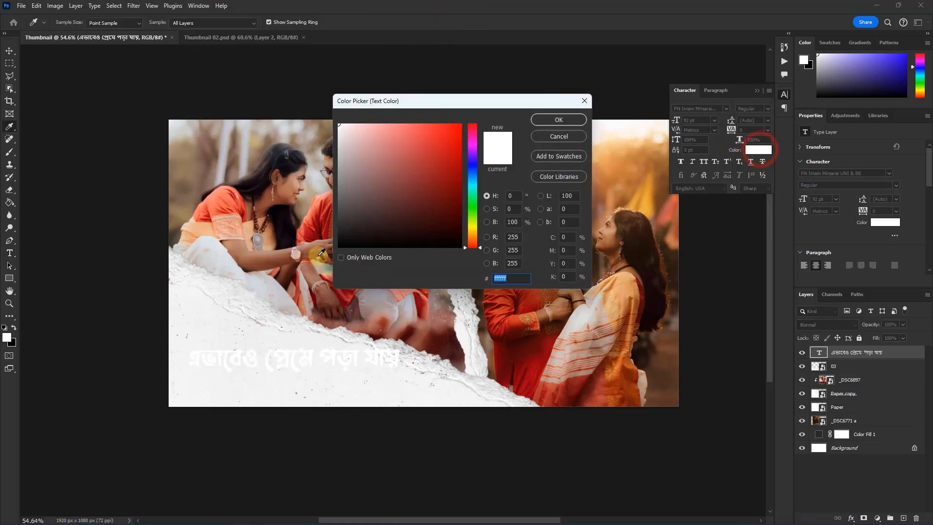
click(507, 343)
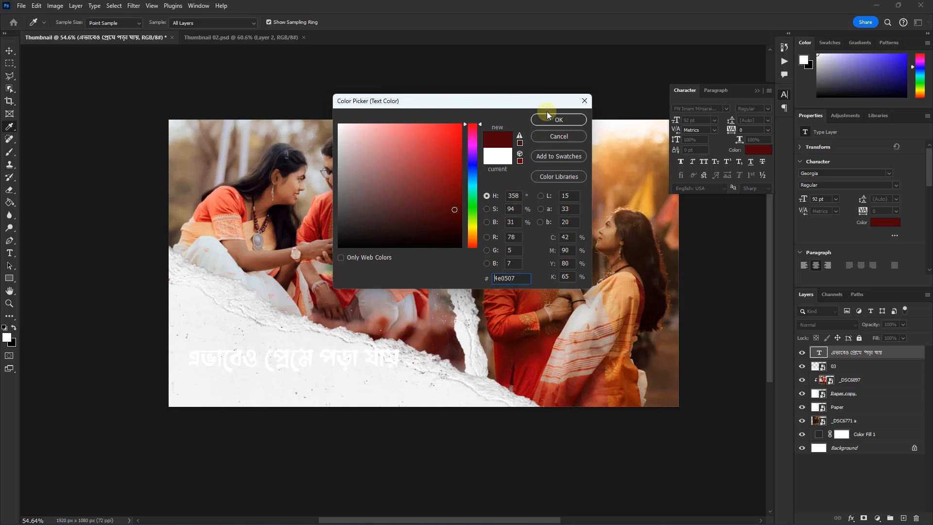
click(507, 347)
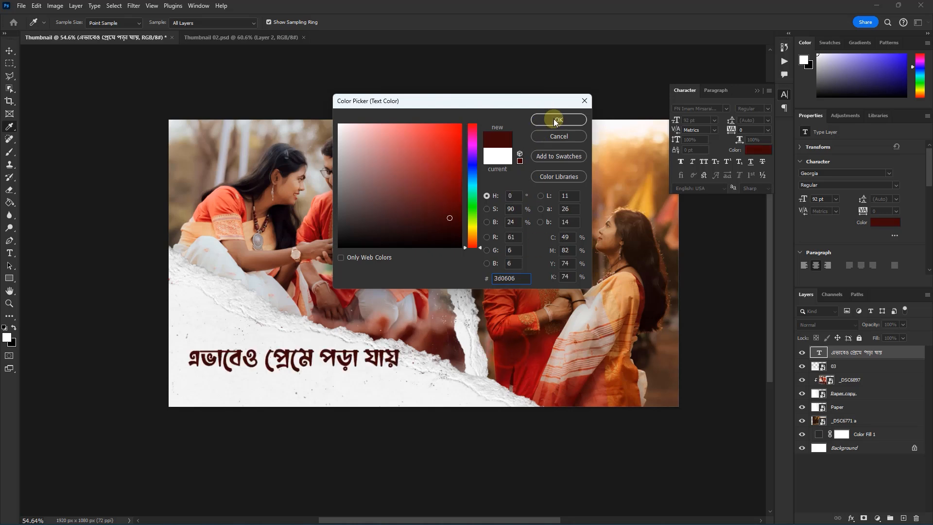
click(556, 120)
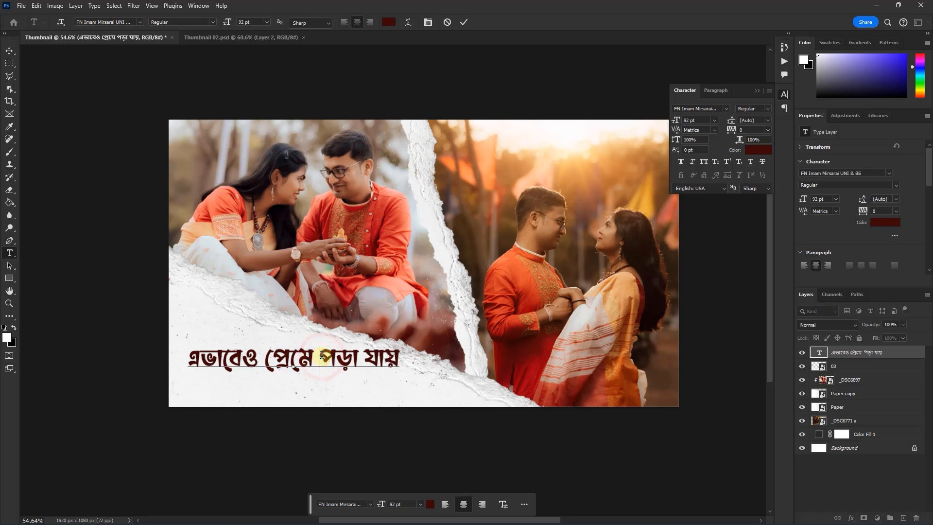
- Break the title into two lines, with পড়া যায় on the second line
key(BackSpace)
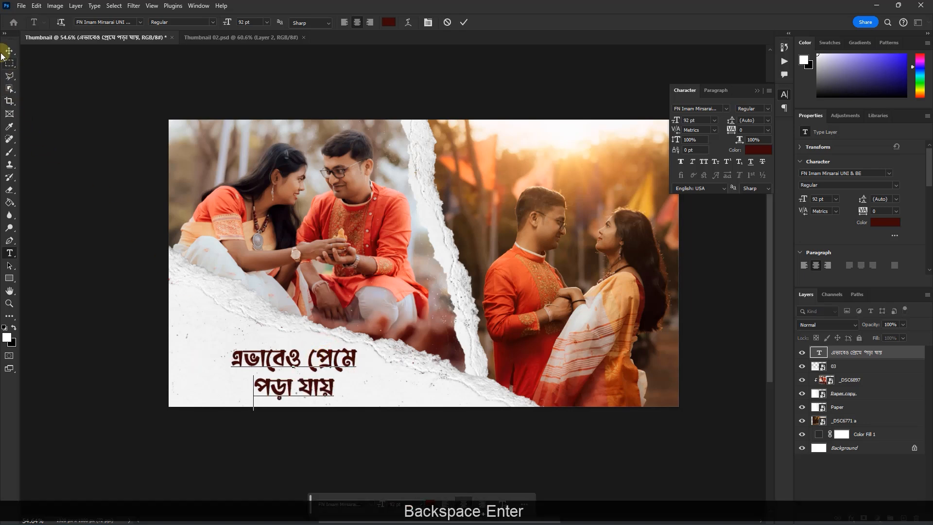
click(9, 50)
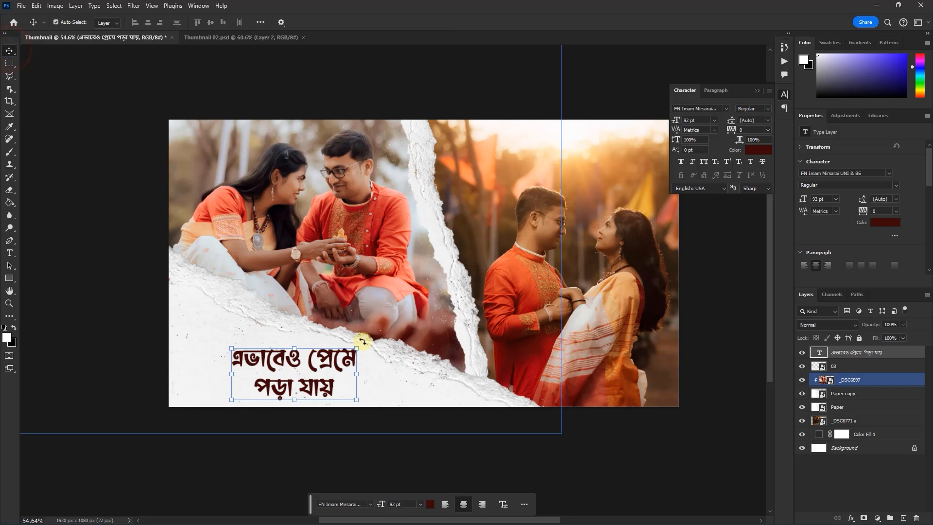
- Enlarge the title to about 136.46 pt with a slight clockwise tilt and set its leading to 141 pt
drag(357, 347, 381, 331)
key(Return)
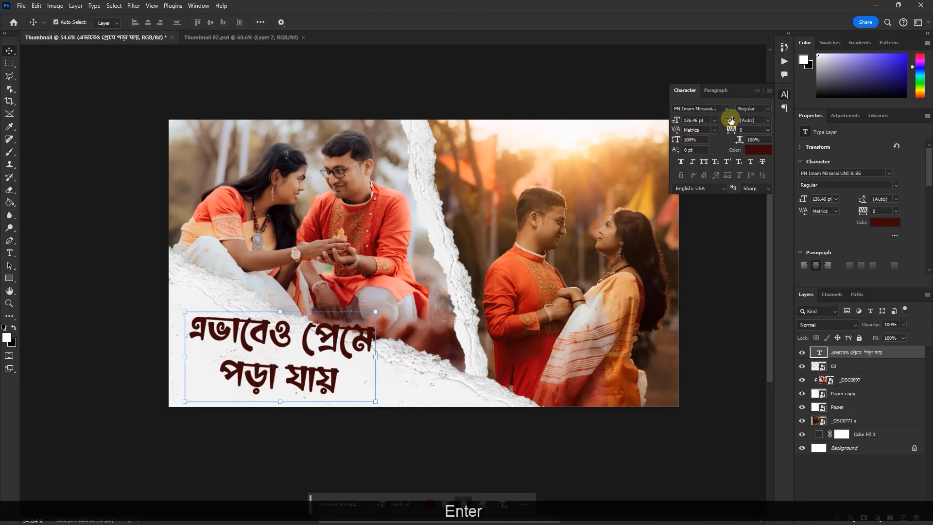
drag(726, 121, 721, 122)
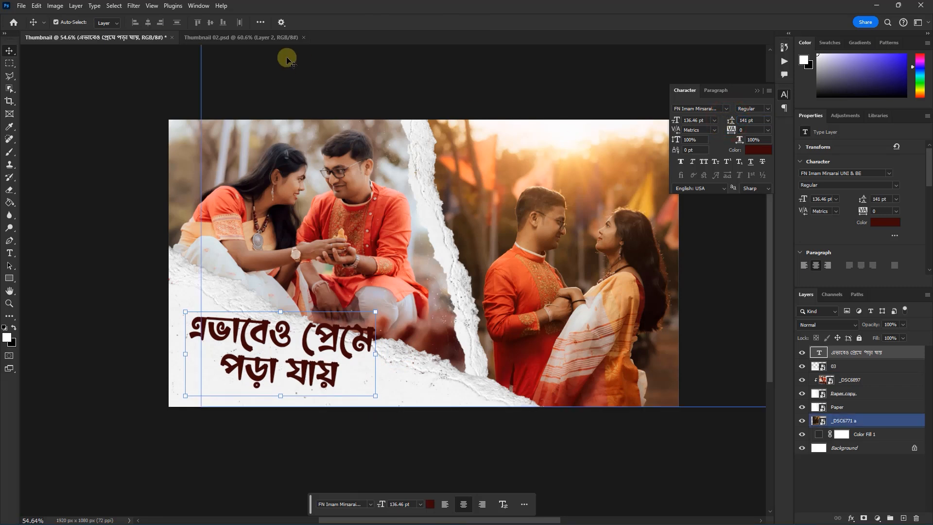
- Rotate the title further clockwise to follow the torn paper's slope and compare it with Thumbnail 02.psd
click(383, 302)
drag(383, 302, 381, 345)
key(shift)
key(Return)
click(210, 37)
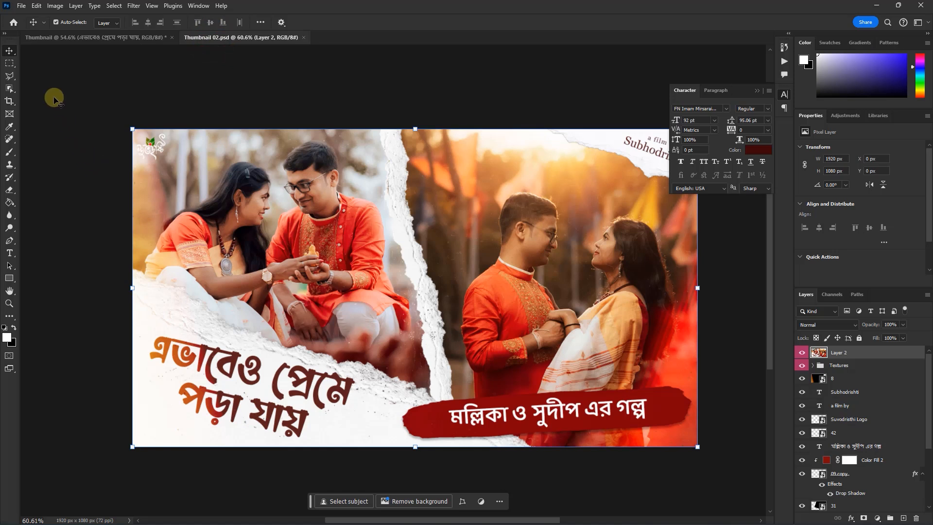
- Shift the title about 9 px horizontally and 7 px vertically on the torn paper in the Thumbnail document
click(72, 41)
click(253, 332)
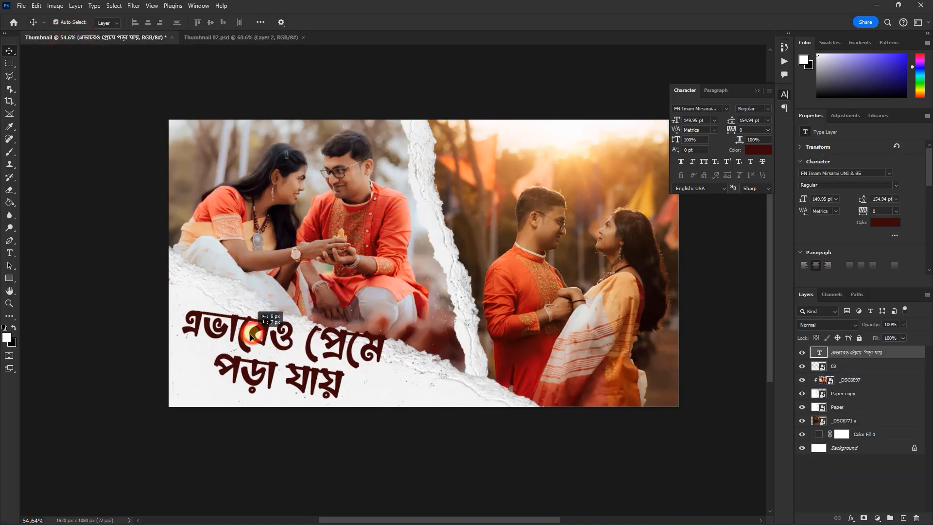
key(ctrl+t)
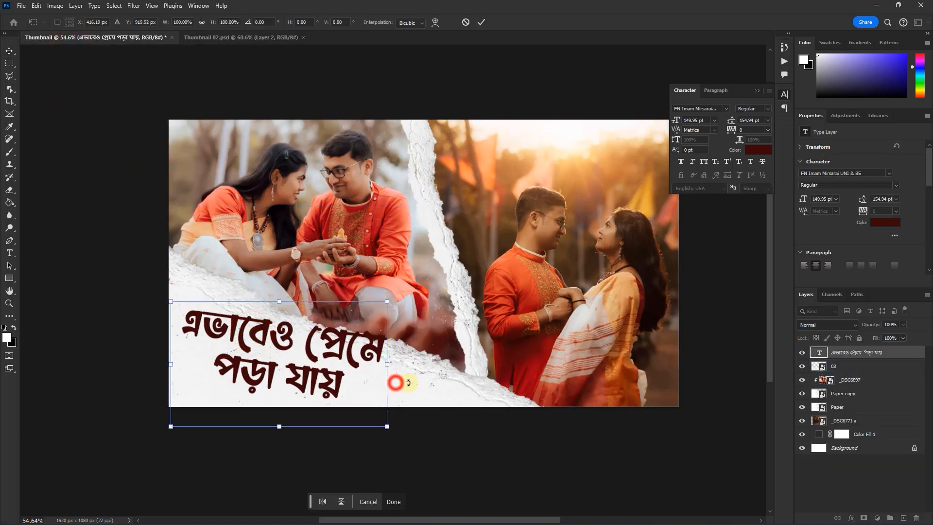
- Rotate the torn paper layer 03 to about 24.16° and scale it to about 421% wide and 435% high
click(821, 367)
key(ctrl+t)
drag(436, 404, 441, 389)
drag(718, 387, 715, 401)
drag(573, 415, 492, 398)
scroll(554, 420, down, 4)
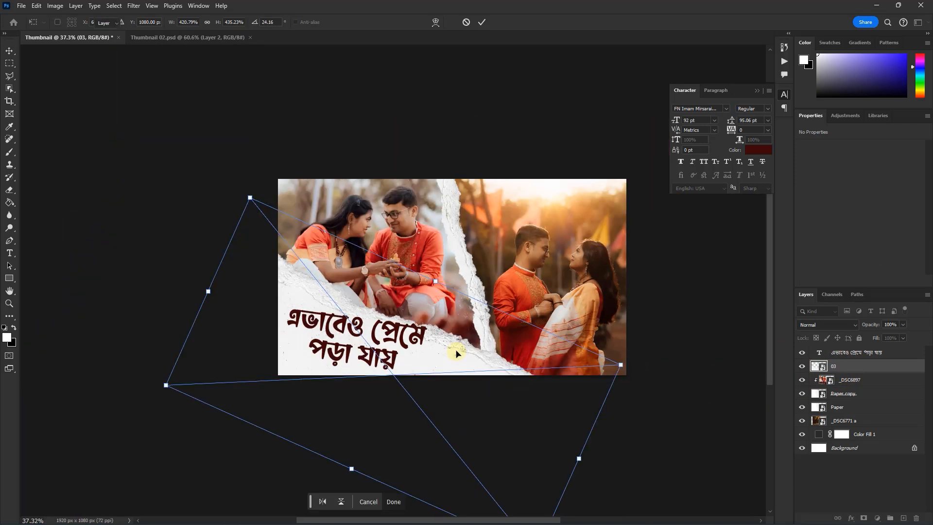
key(Return)
click(673, 436)
scroll(452, 373, up, 4)
- Rotate the title about 4.79° further clockwise and compare it with Thumbnail 02.psd
click(377, 325)
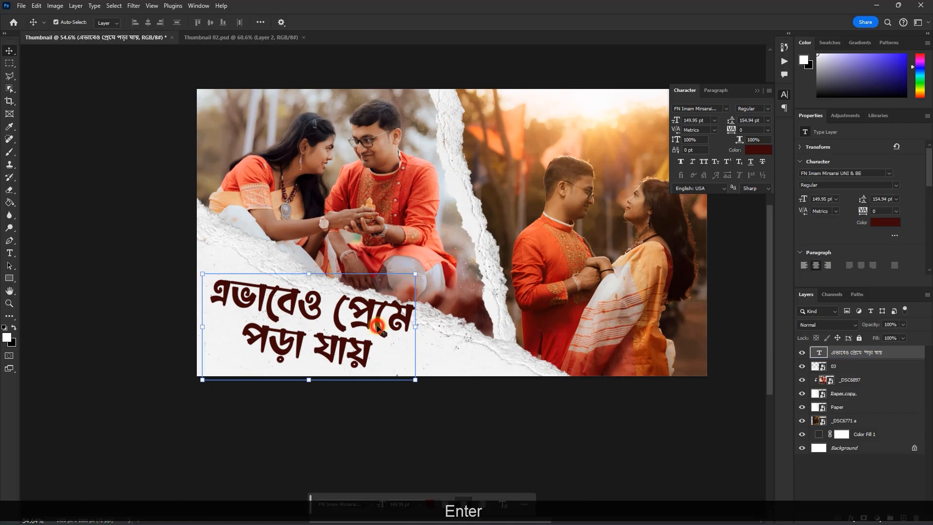
key(ctrl+t)
drag(423, 273, 385, 310)
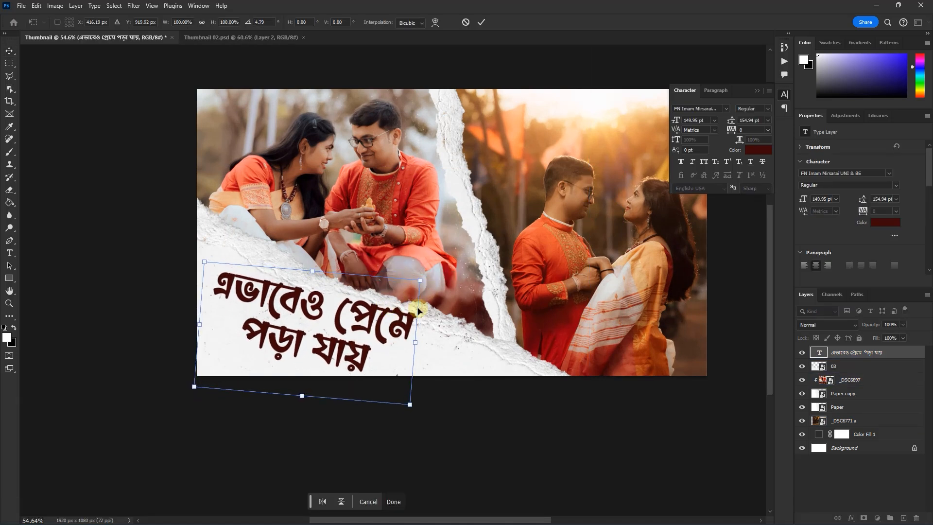
key(Return)
click(221, 39)
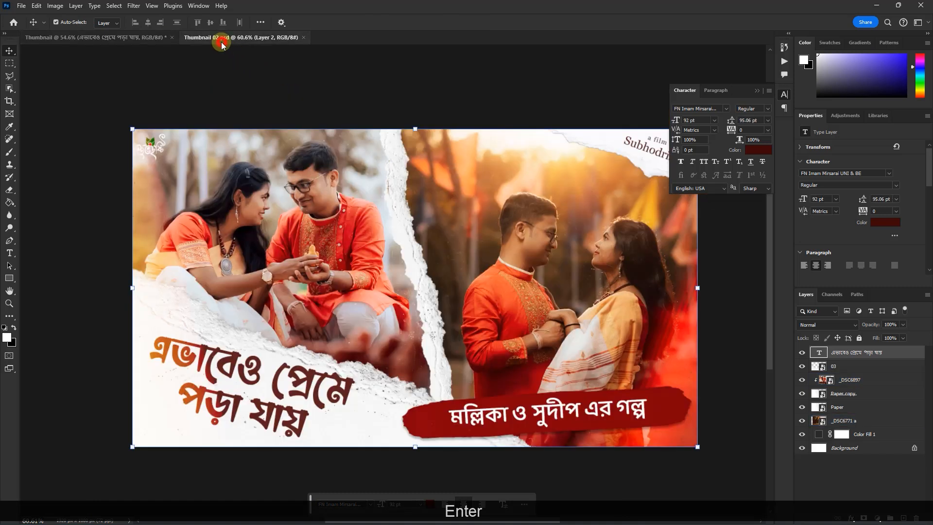
click(139, 38)
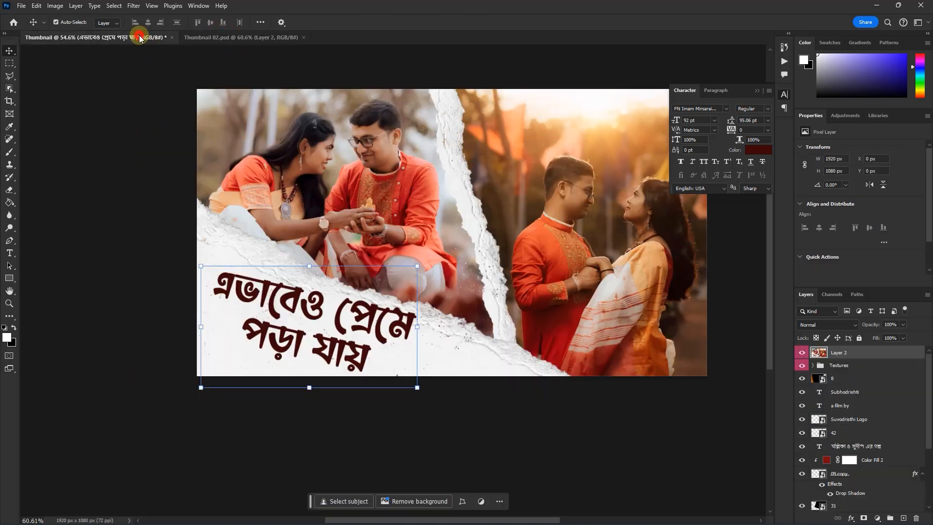
- Transform the torn paper layer 03 again so its edge reaches further along the lower side of the canvas
scroll(281, 180, down, 4)
click(416, 292)
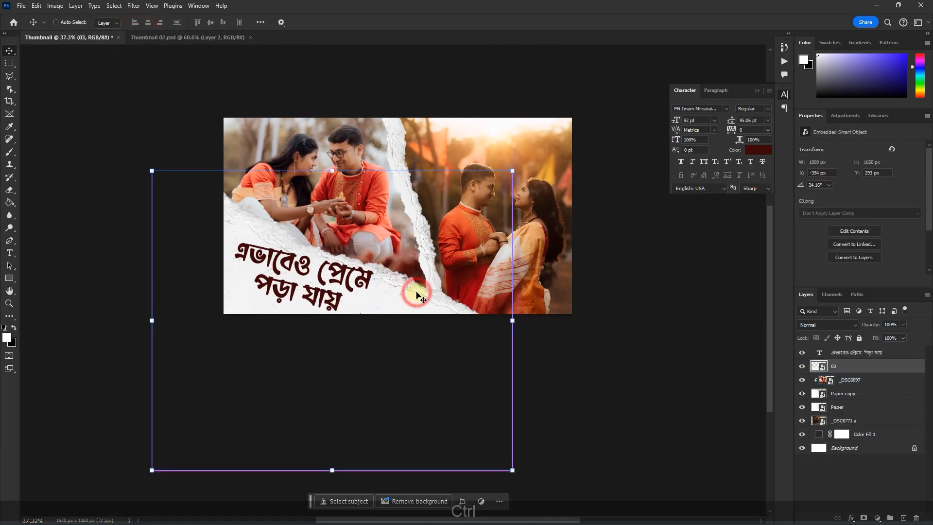
key(ctrl+t)
key(ctrl+minus)
drag(482, 364, 525, 393)
drag(481, 347, 476, 346)
drag(579, 355, 581, 342)
drag(465, 336, 465, 323)
drag(593, 322, 590, 330)
key(Return)
click(594, 356)
- Move the title slightly up and to the right on the torn paper
scroll(320, 268, up, 5)
scroll(324, 271, up, 3)
mouse_move(329, 268)
mouse_down()
mouse_move(341, 262)
mouse_move(330, 263)
mouse_up()
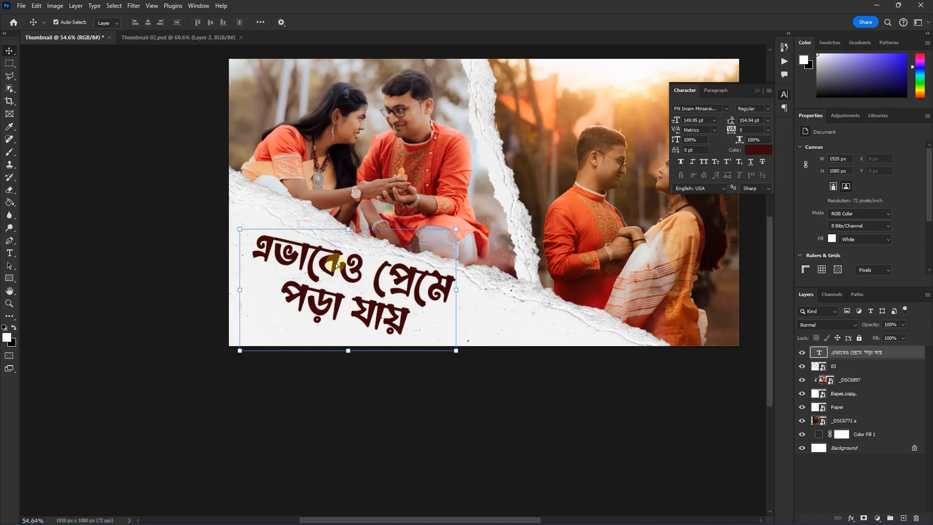
scroll(394, 281, down, 4)
click(481, 387)
click(585, 394)
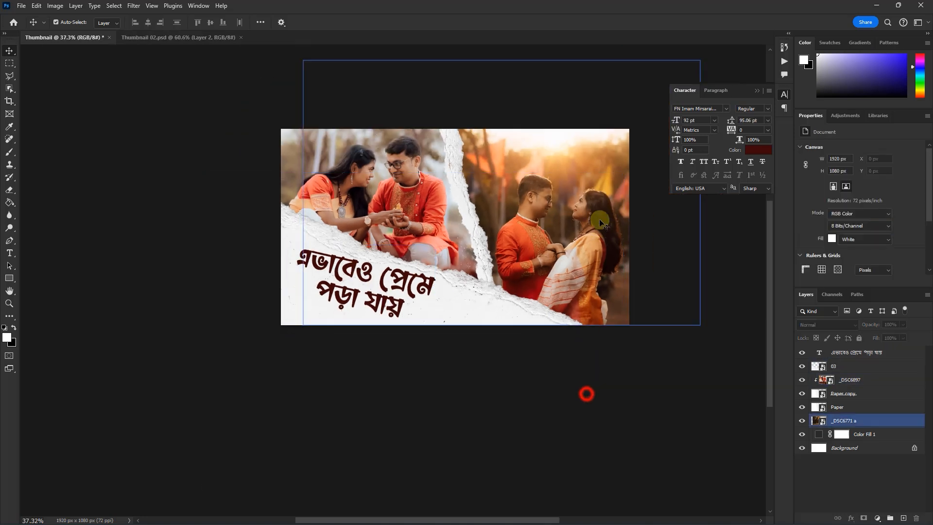
- Enlarge the standing couple photo _DSC6771 a to about 154.39% so it fills its side of the canvas
scroll(602, 219, up, 4)
click(666, 304)
click(478, 250)
scroll(451, 272, down, 4)
key(ctrl+t)
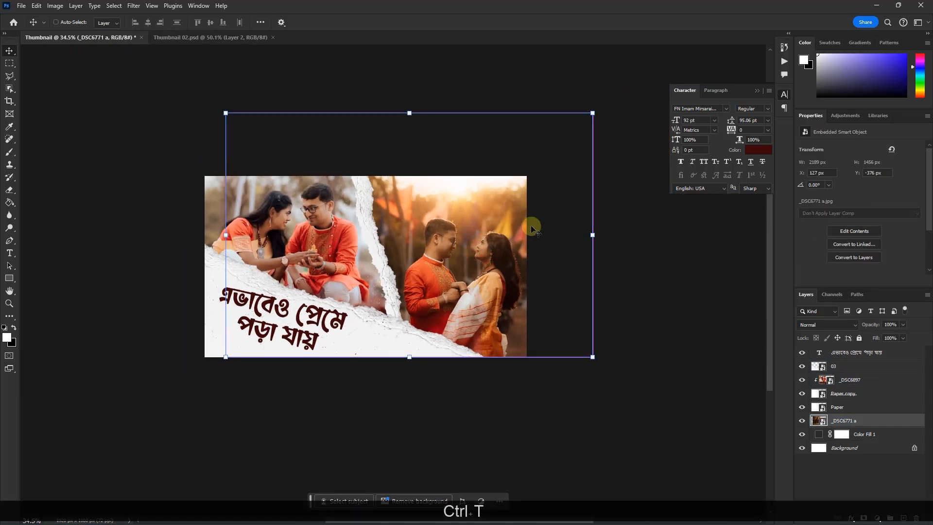
drag(593, 109, 601, 99)
mouse_move(585, 129)
mouse_down()
mouse_move(576, 125)
mouse_move(584, 132)
mouse_up()
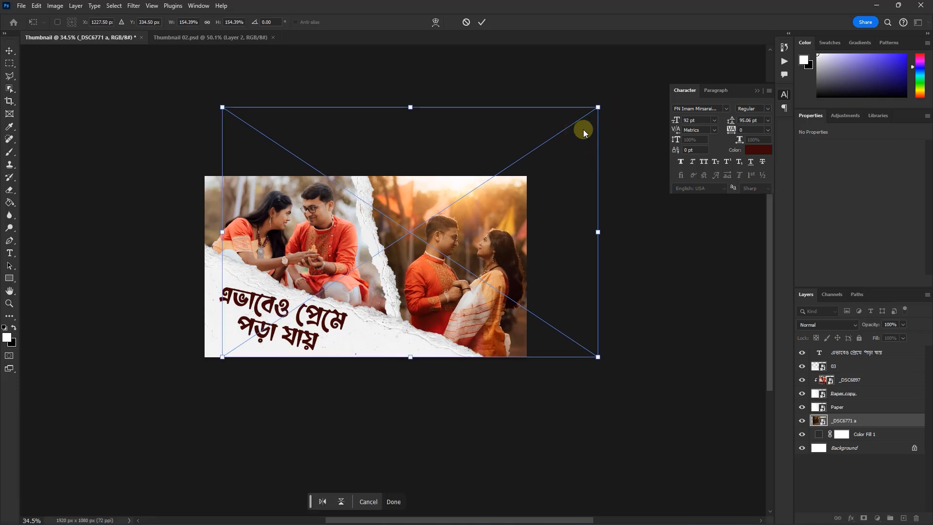
key(Return)
scroll(573, 235, up, 2)
click(454, 410)
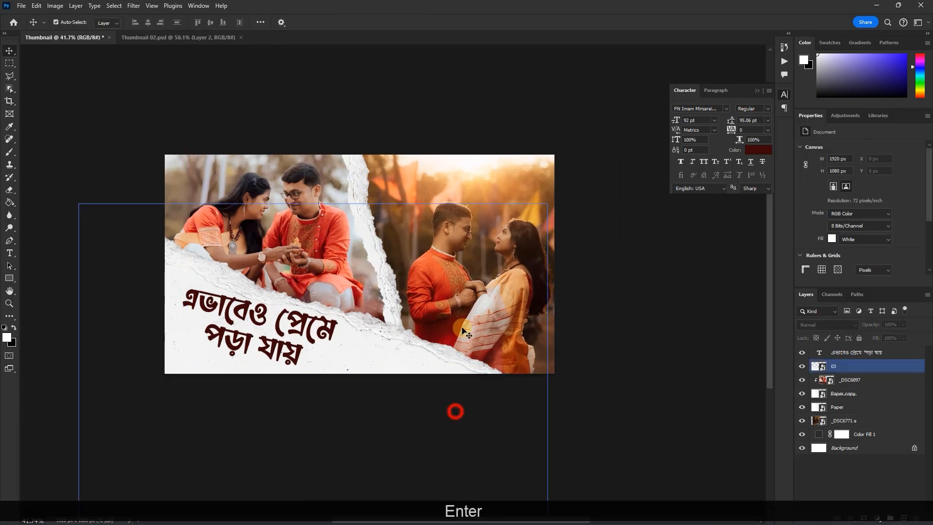
scroll(458, 281, up, 3)
scroll(458, 281, down, 2)
scroll(392, 176, up, 2)
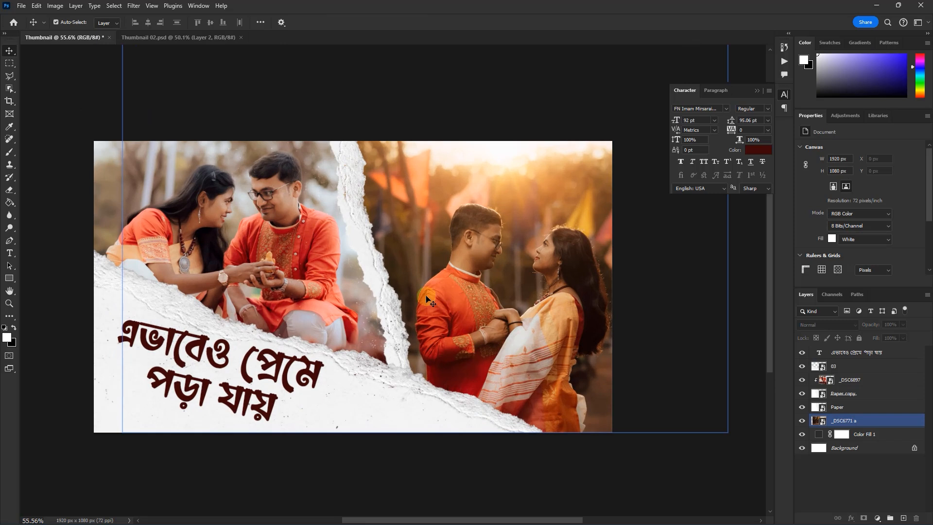
click(404, 387)
click(574, 393)
click(527, 406)
click(530, 370)
- Place the 09 paper strip image from the Thumbnail Design folder above the title layer
click(855, 353)
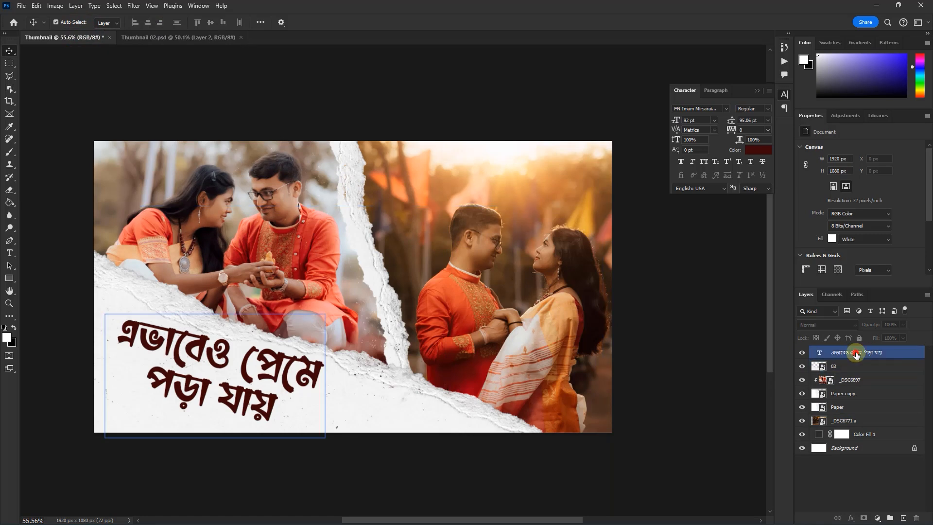
click(875, 5)
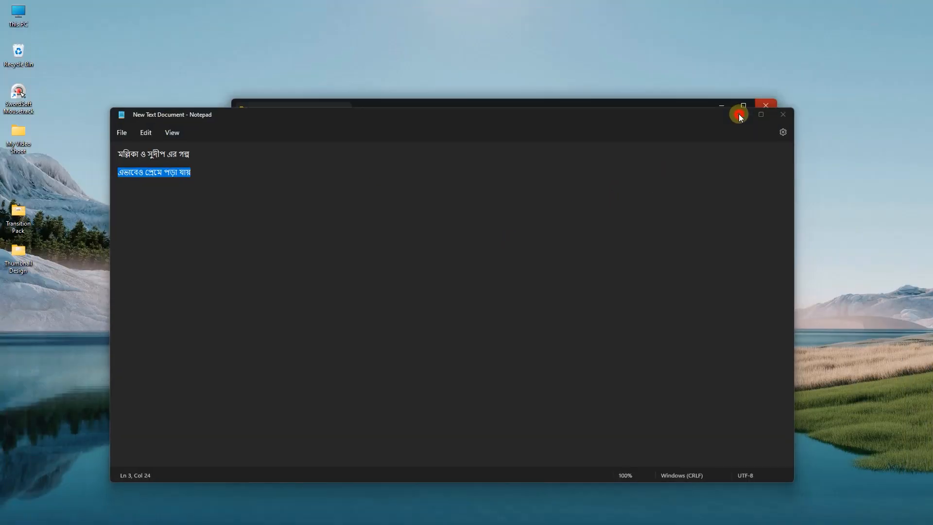
click(742, 109)
click(500, 268)
drag(513, 211, 463, 386)
- Position the 09 strip over the standing couple's lower part, scaled to about 142.60% by 79.69% and rotated -6.27°
drag(394, 291, 578, 358)
drag(518, 361, 607, 366)
drag(484, 350, 486, 365)
drag(490, 419, 496, 416)
drag(525, 385, 521, 384)
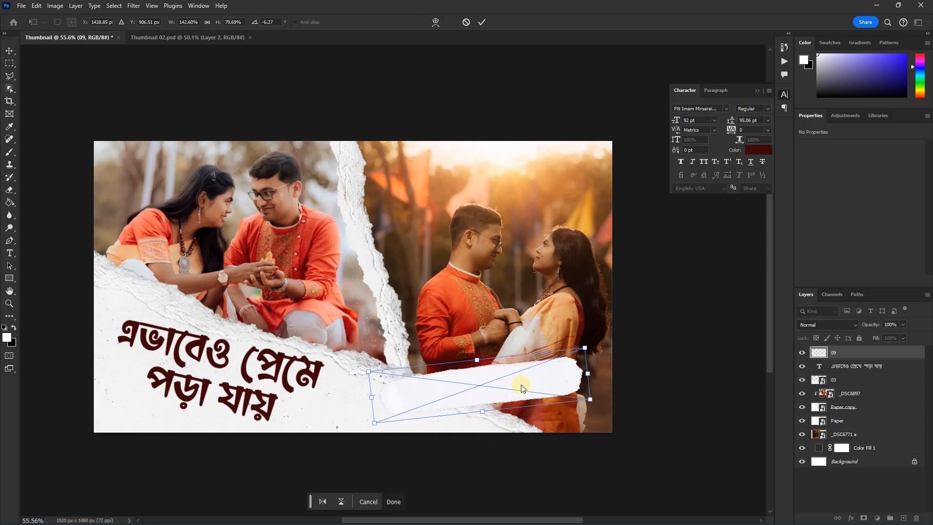
key(Return)
- Add a Solid Color fill layer in dark maroon 350202 above the 09 strip
click(840, 367)
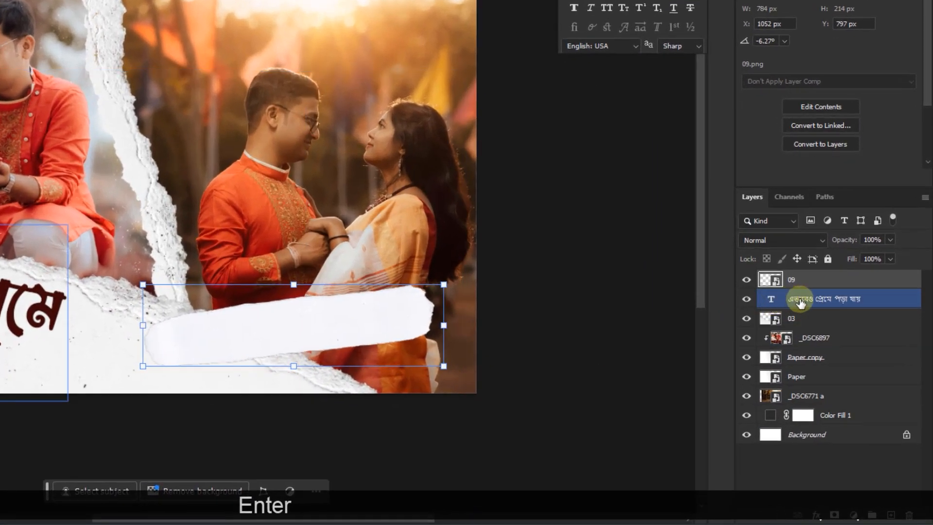
click(853, 515)
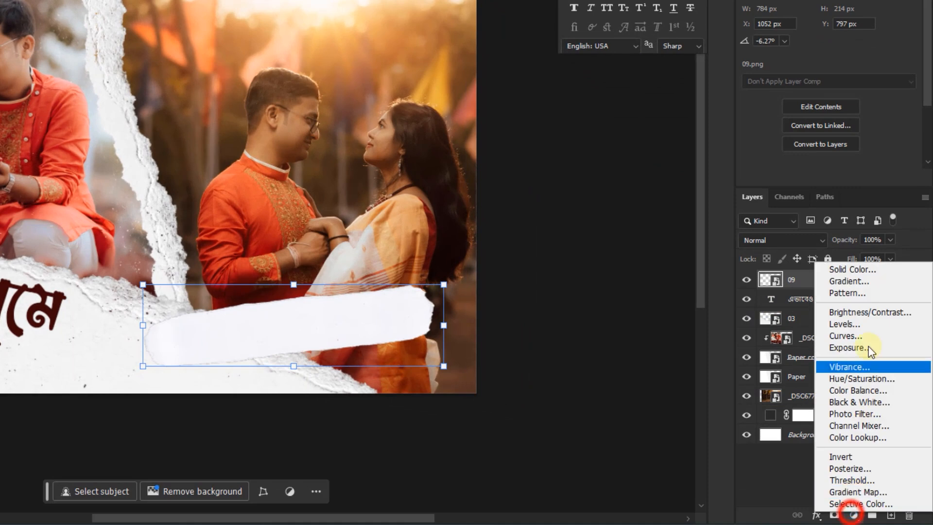
click(853, 267)
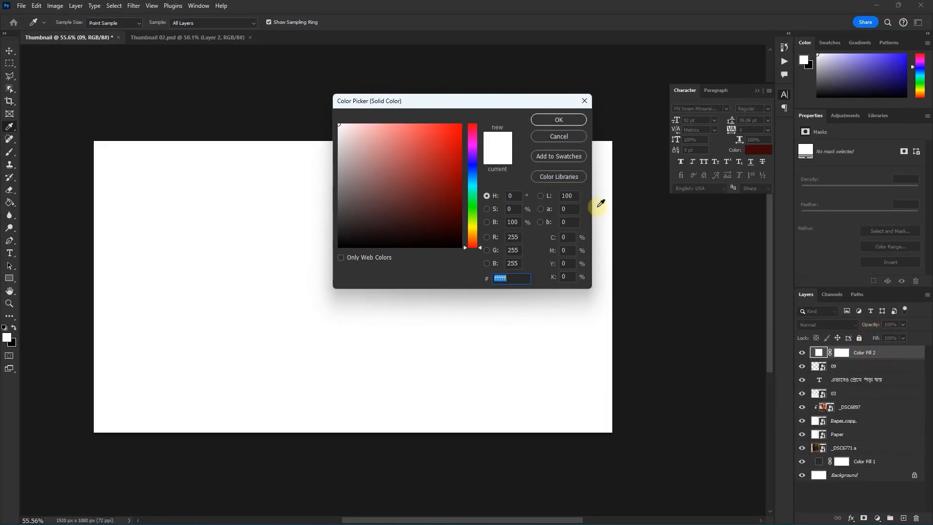
drag(457, 211, 460, 224)
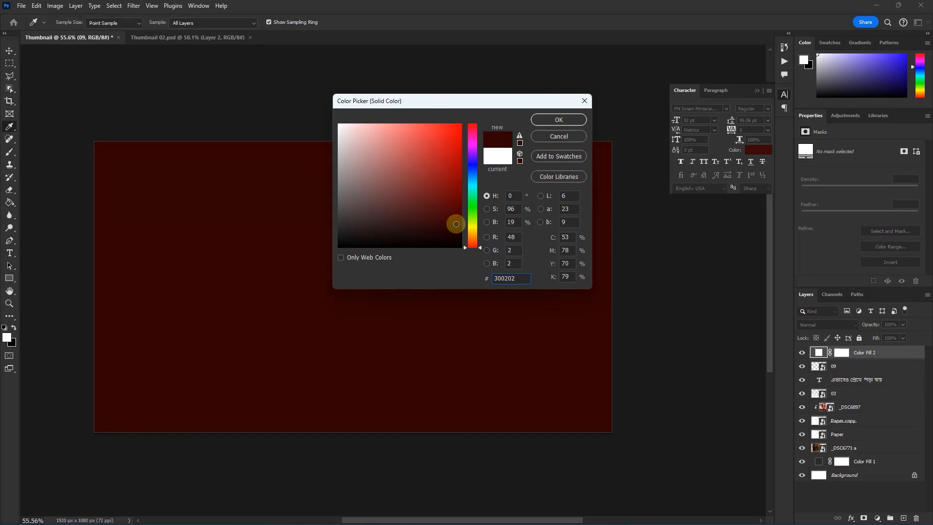
click(571, 119)
- Clip the maroon fill layer Color Fill 2 to the 09 strip and check it by toggling its visibility
click(819, 366)
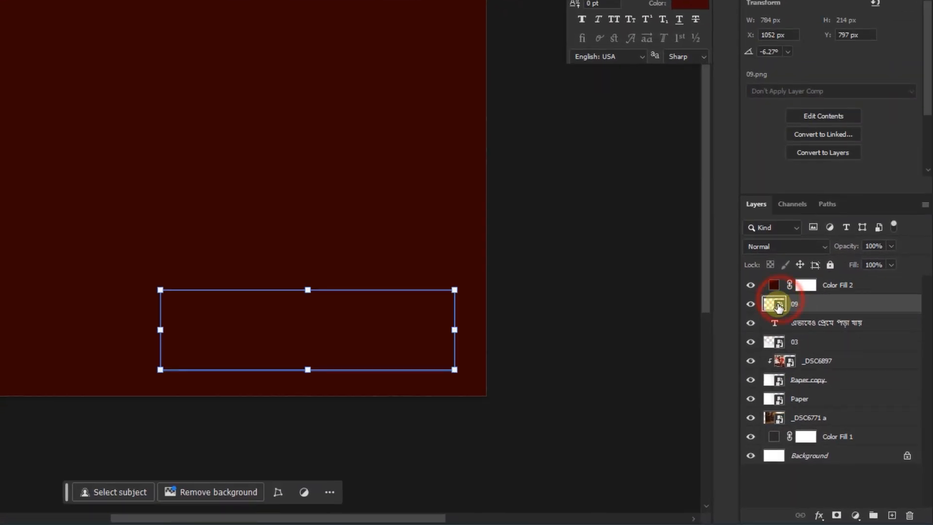
click(751, 285)
click(750, 286)
click(820, 290)
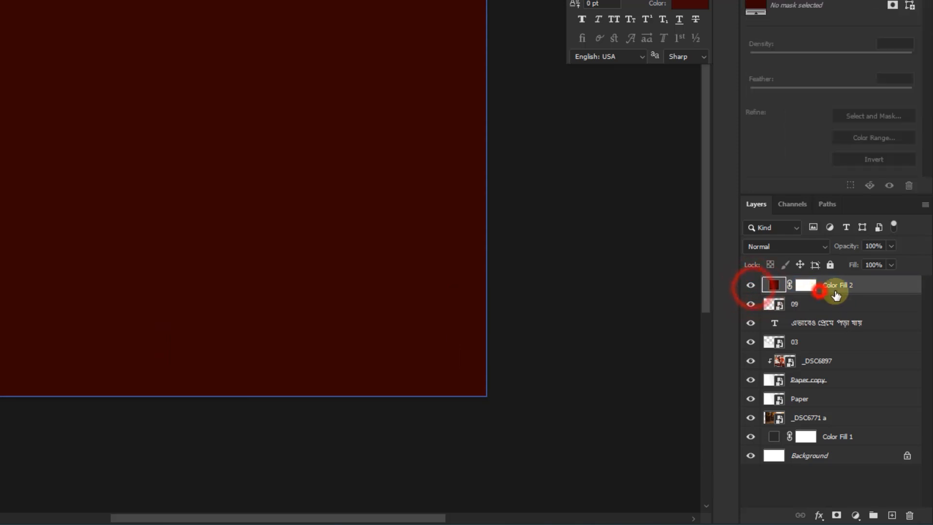
right_click(841, 285)
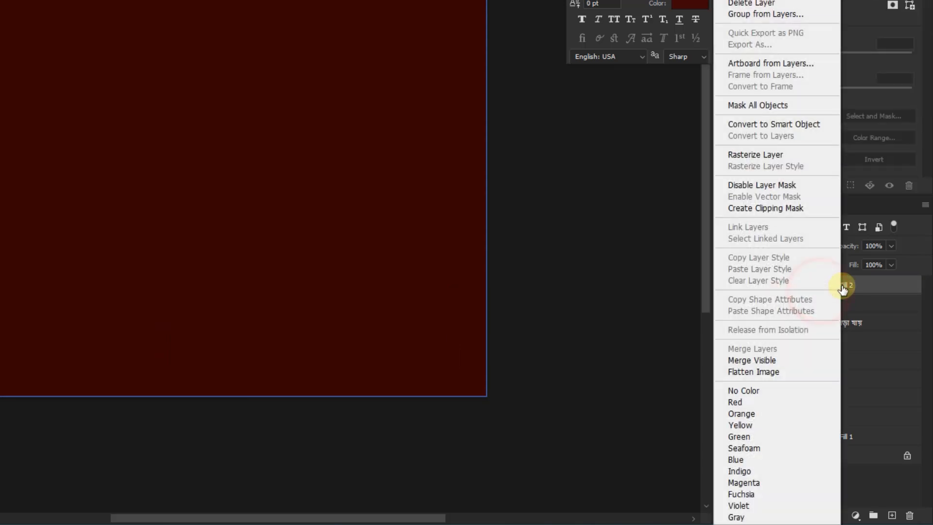
click(767, 211)
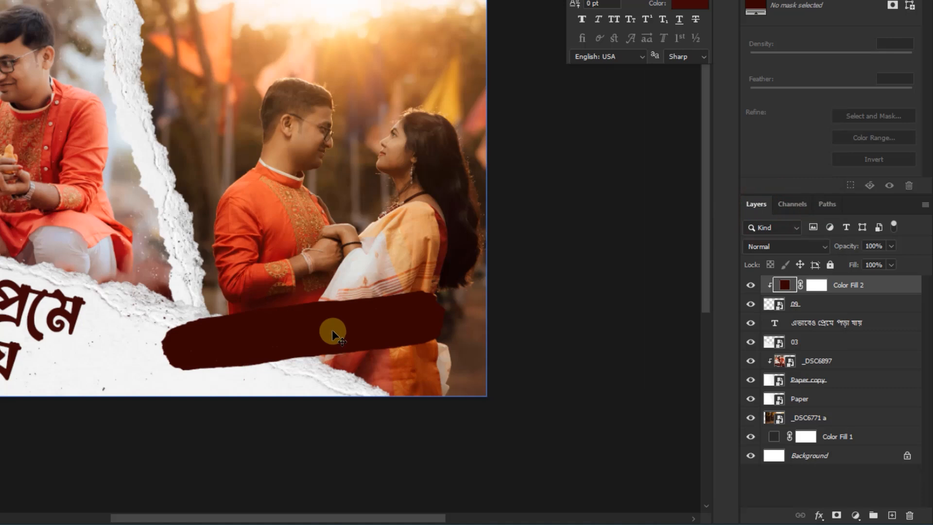
click(750, 285)
click(750, 285)
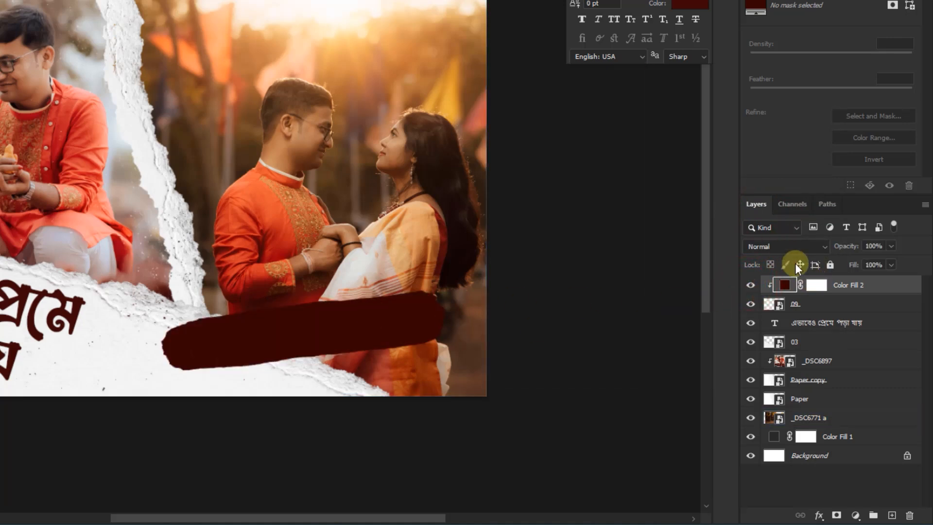
- Set Color Fill 2 to the Color Burn blend mode and darken its colour to 190202
click(785, 250)
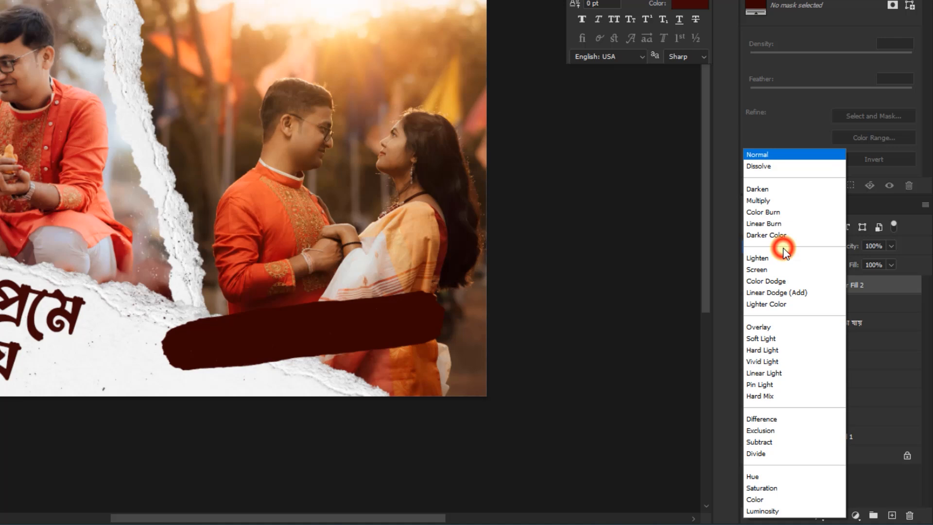
click(773, 213)
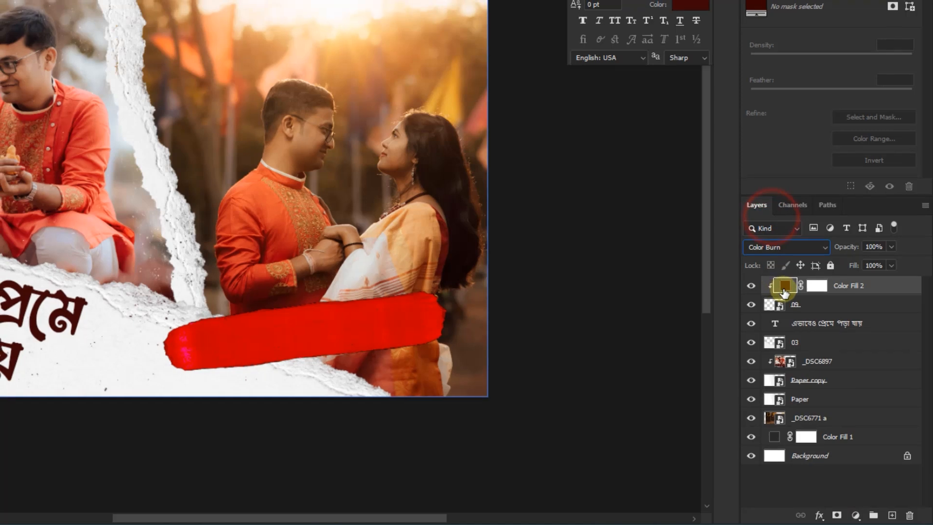
double_click(785, 284)
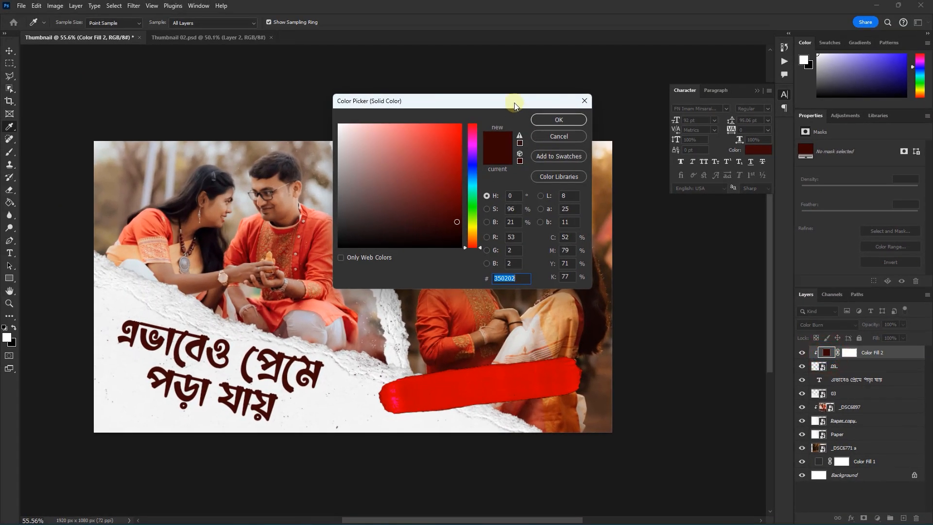
drag(515, 106, 819, 212)
drag(759, 335, 756, 341)
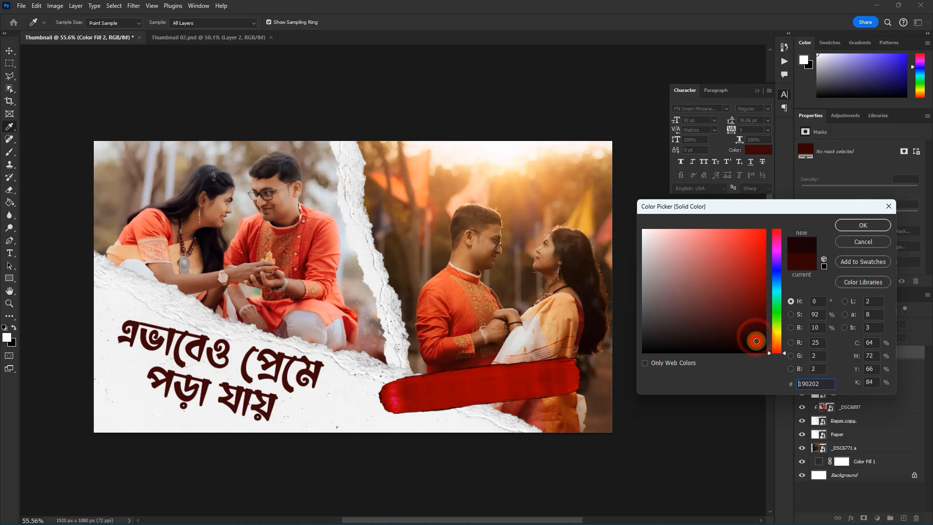
click(840, 226)
scroll(578, 299, down, 4)
scroll(546, 308, up, 2)
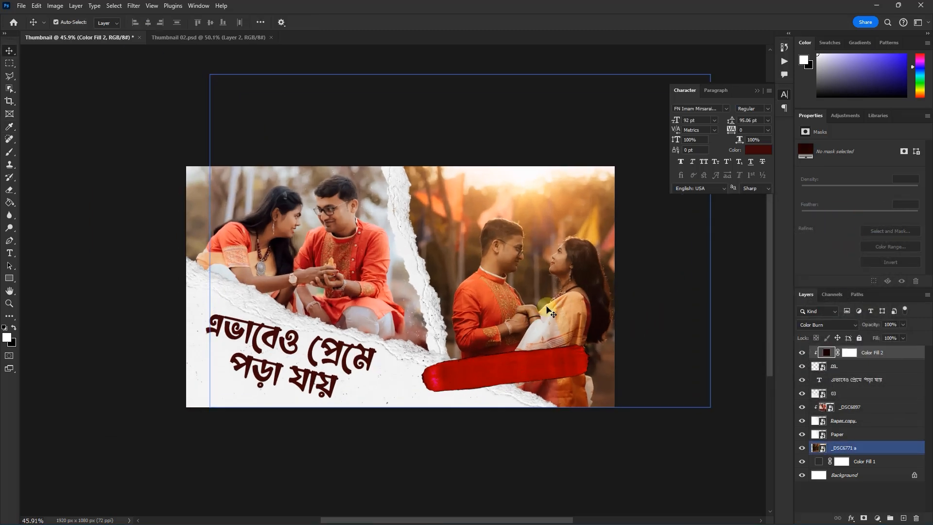
scroll(548, 309, up, 1)
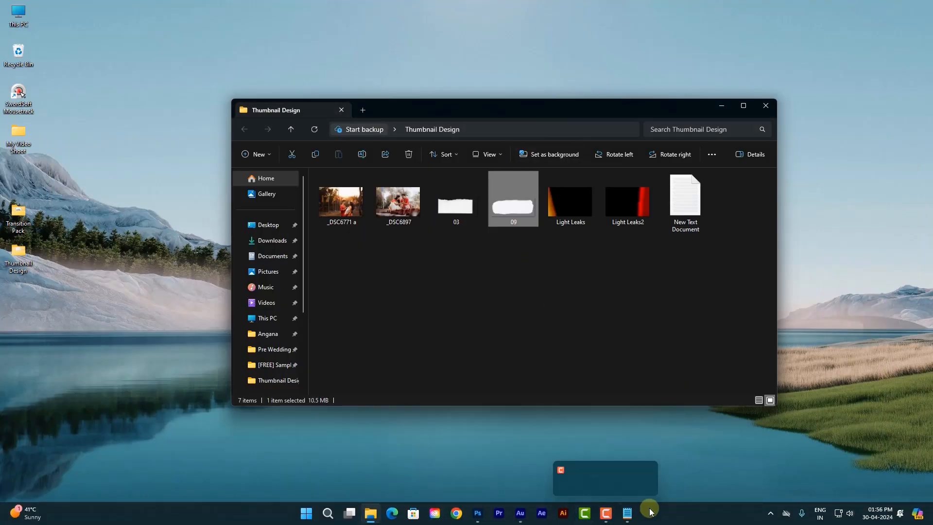
- Switch to the Notepad text document and copy its first line, the subtitle with the couple's names
click(629, 515)
click(115, 149)
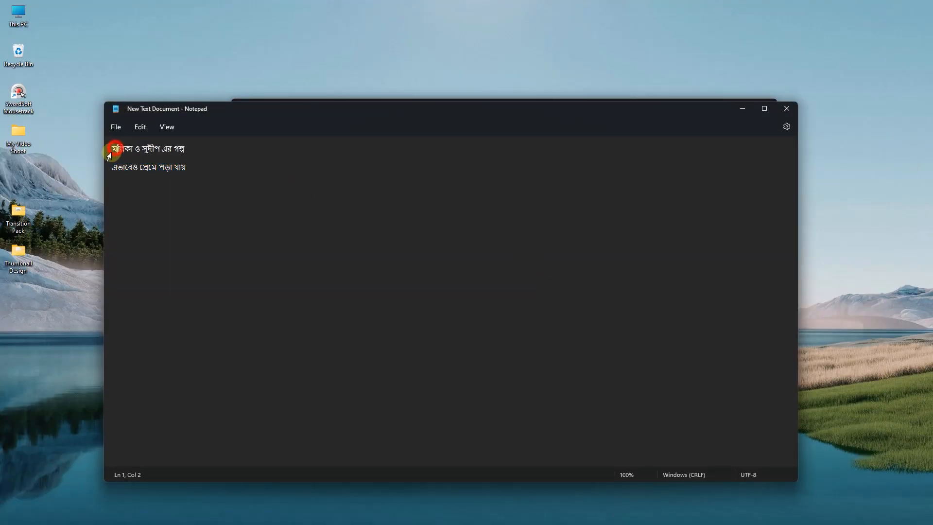
drag(114, 147, 185, 154)
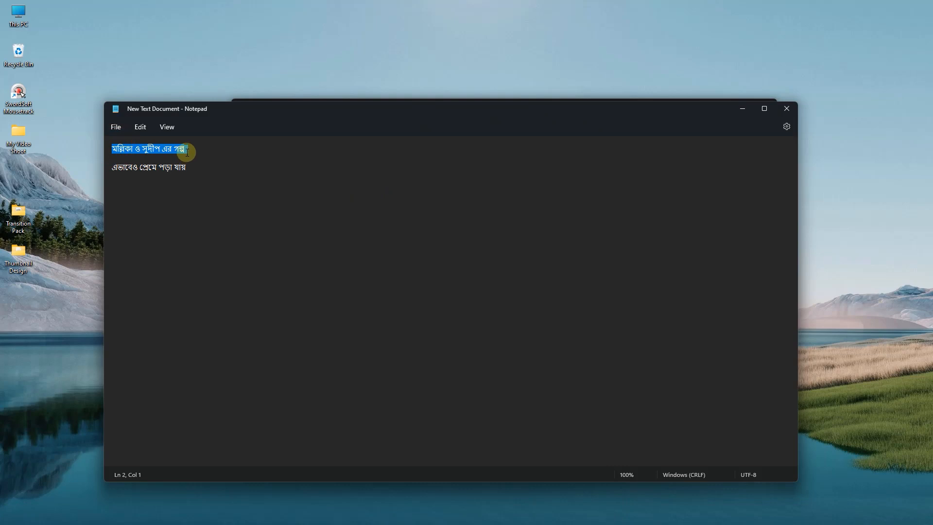
key(ctrl+c)
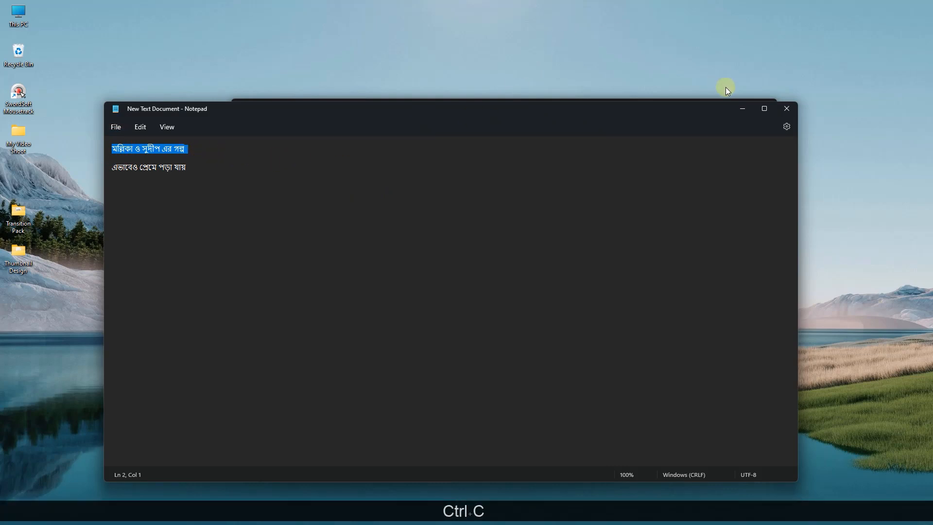
- Close the text document, switch back to Photoshop and paste the copied subtitle as a new text layer above Color Fill 2
click(790, 110)
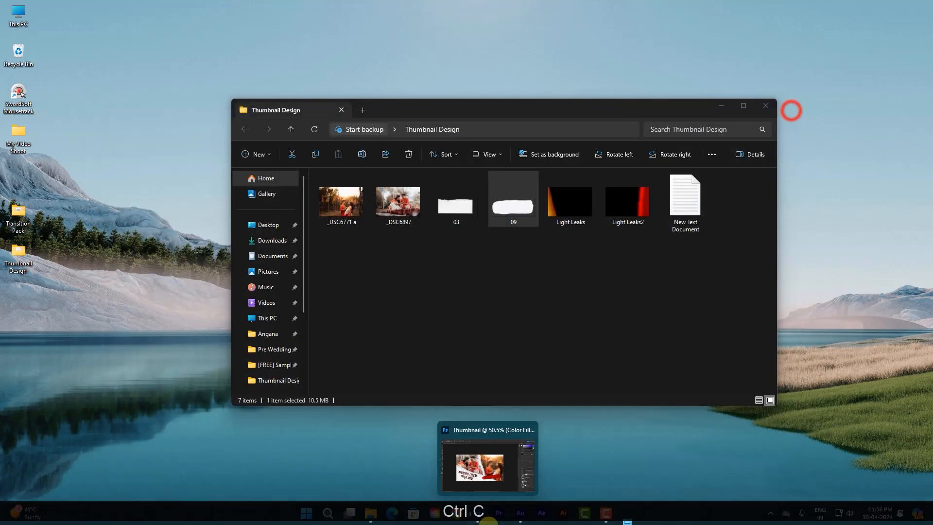
click(493, 510)
scroll(532, 396, up, 3)
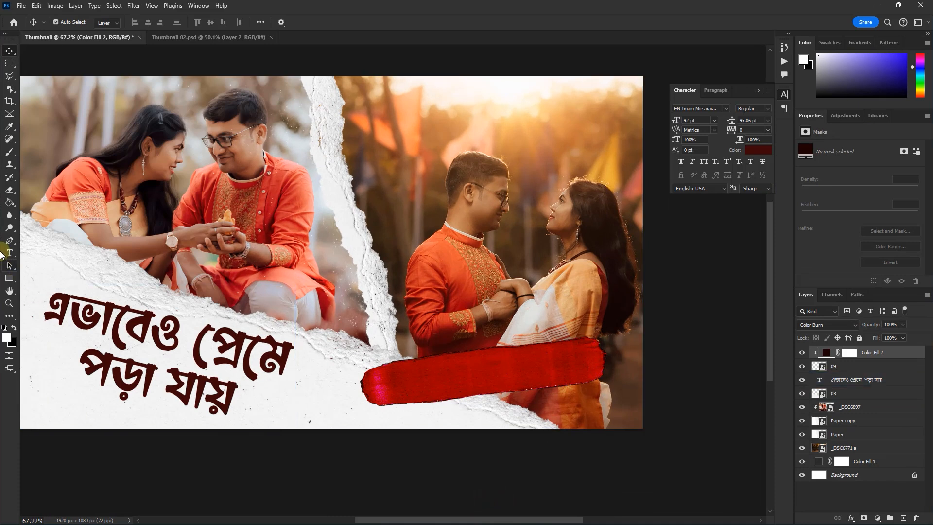
click(9, 252)
click(368, 323)
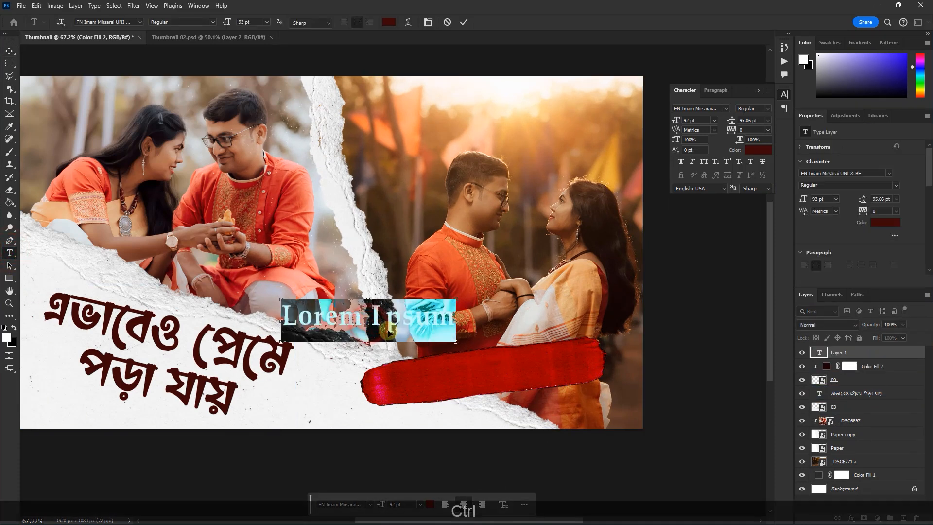
key(ctrl+v)
click(461, 21)
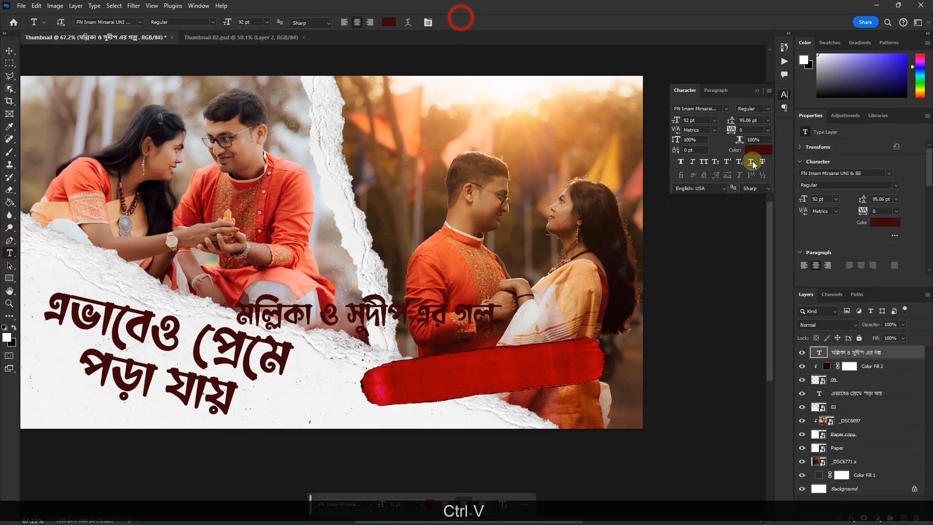
- Set the subtitle text's colour to white, ffffff
click(758, 150)
drag(686, 243, 561, 201)
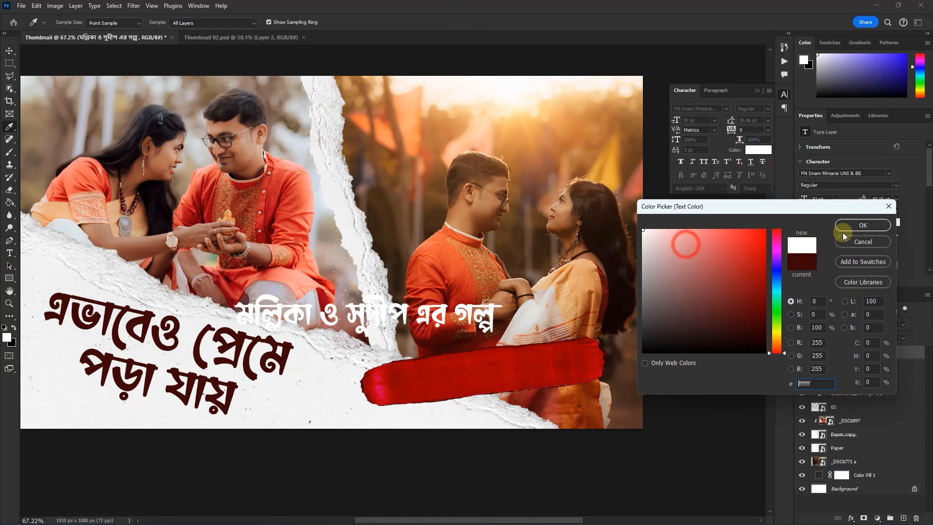
click(861, 225)
- Scale the subtitle down to about 63 pt, place it on the red strip and check it by toggling its visibility
key(ctrl+t)
drag(502, 294, 400, 324)
mouse_move(374, 327)
mouse_down()
mouse_move(447, 354)
mouse_move(558, 349)
mouse_move(537, 366)
mouse_move(570, 343)
mouse_move(564, 360)
mouse_up()
key(Return)
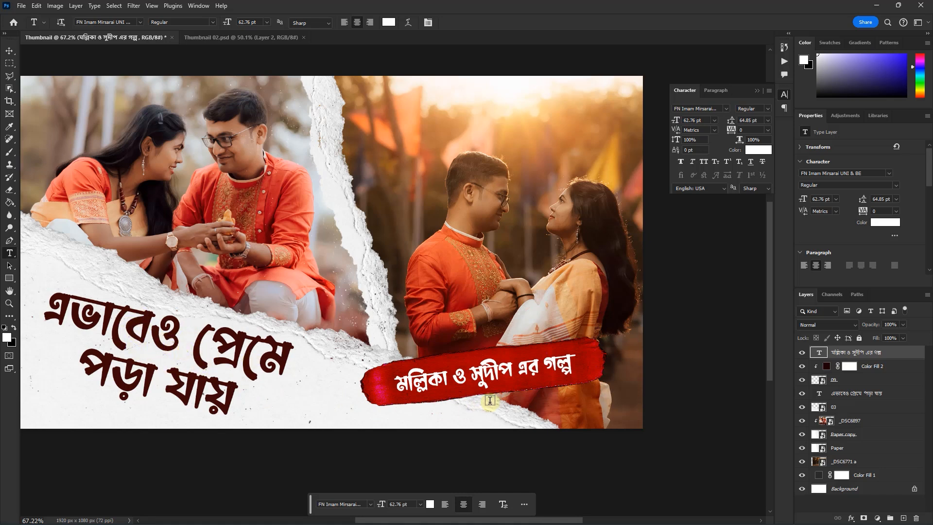
click(803, 355)
click(803, 355)
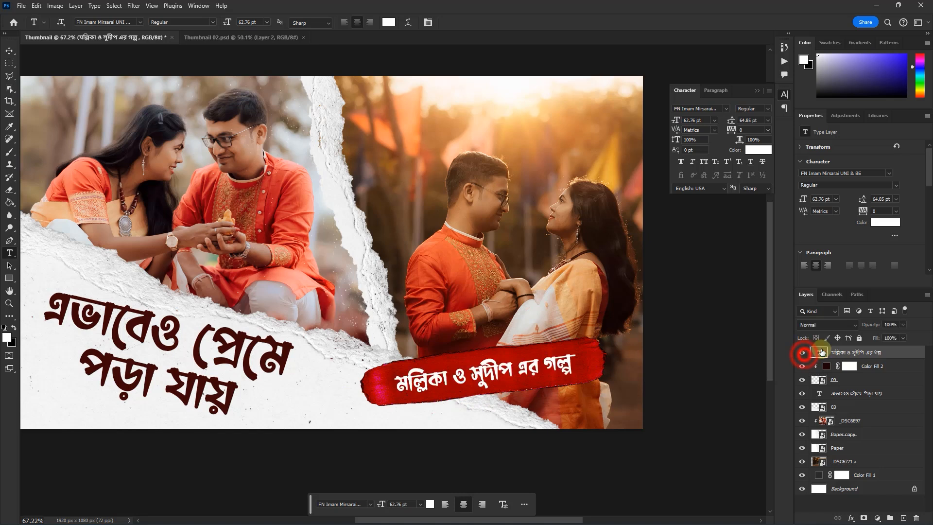
- Change the subtitle's font to Baloo Da 2 Medium
click(725, 110)
text(baloo)
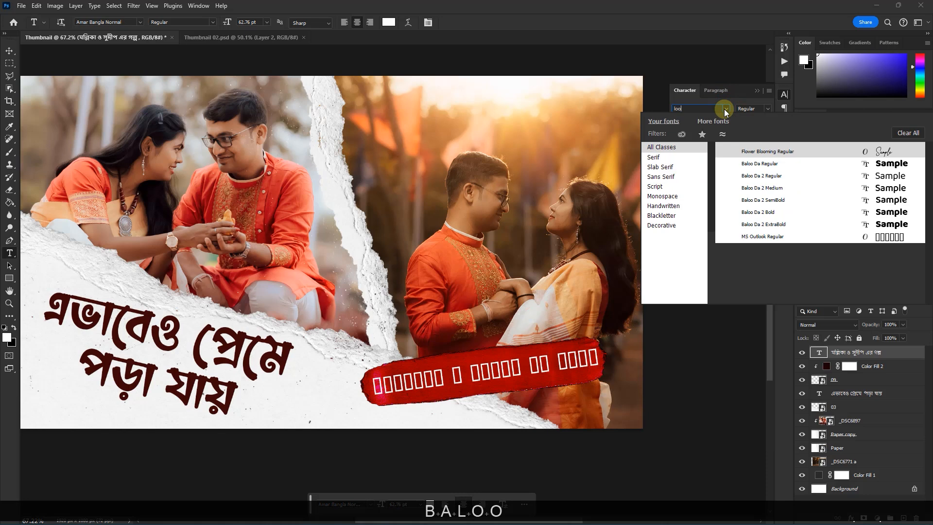
click(766, 178)
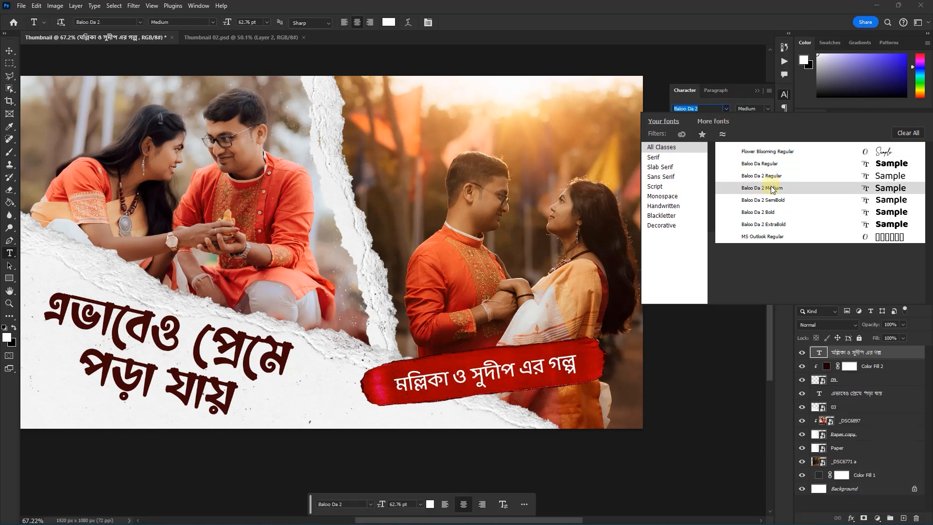
click(772, 188)
- Enlarge the subtitle to about 67 pt and nudge it upward to sit centred on the red strip
key(ctrl+t)
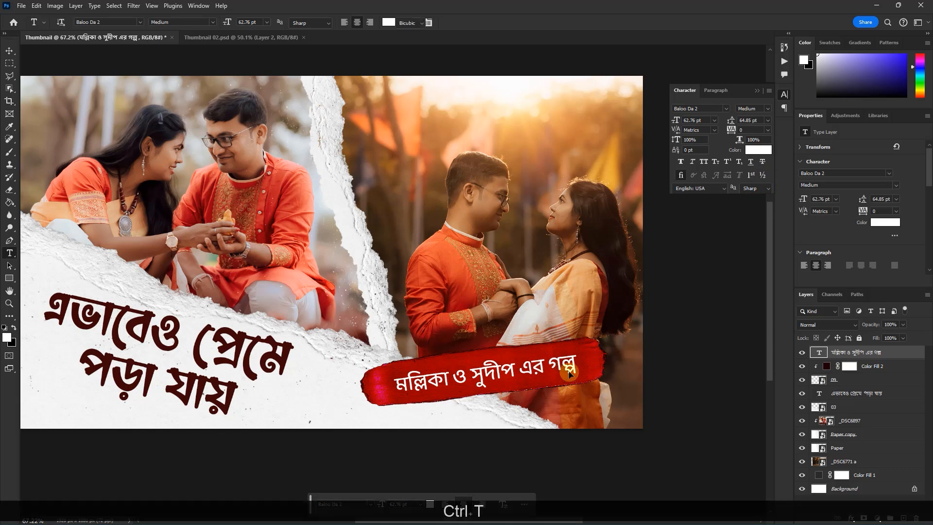
drag(581, 349, 563, 369)
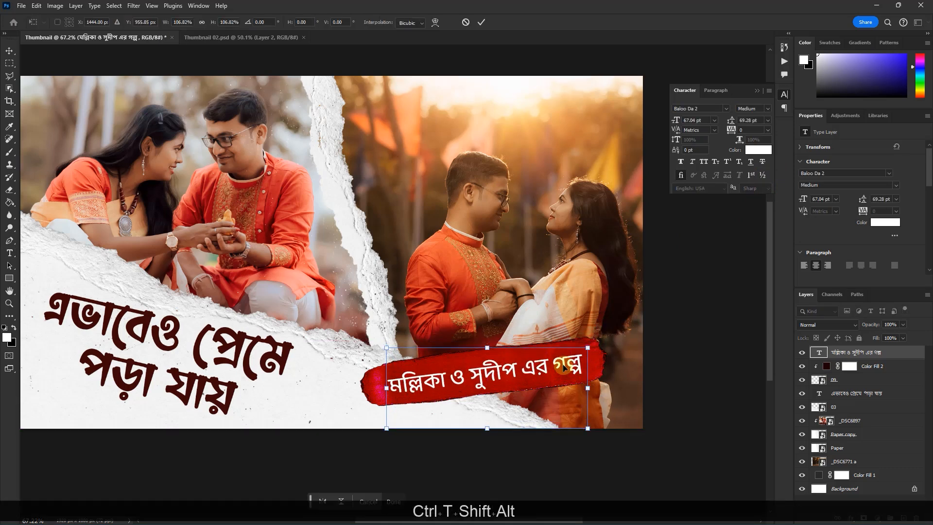
key(Return)
key(Up)
key(Up)
click(9, 50)
click(872, 353)
key(Up)
key(Up)
key(Up)
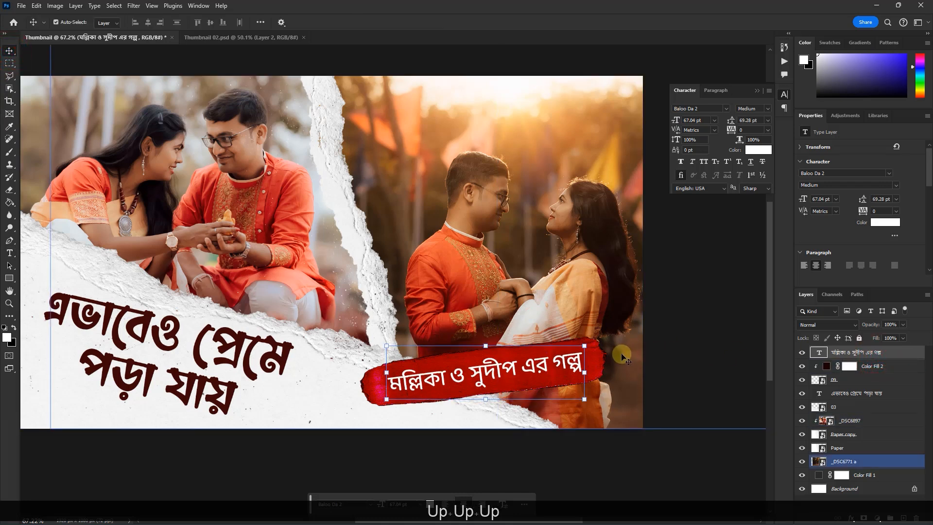
key(Up)
click(674, 343)
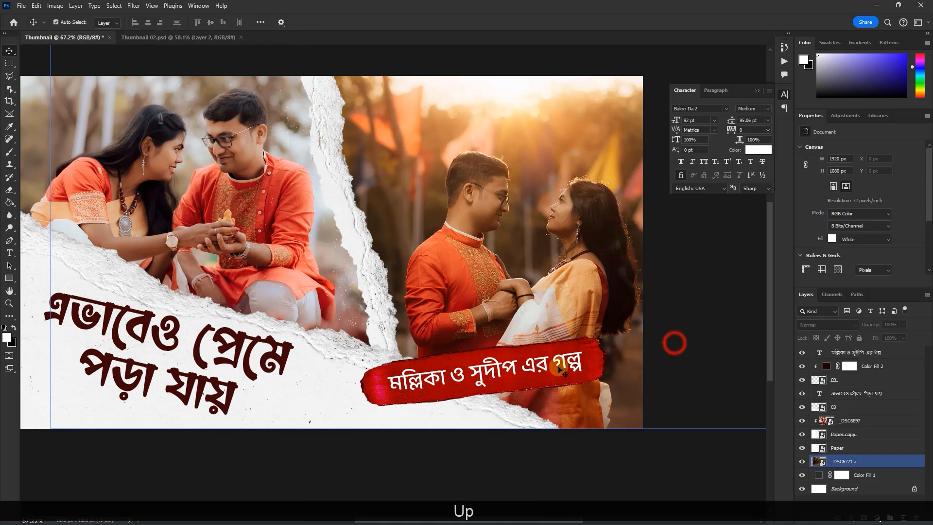
- Examine which font the Bengali title uses in the font list and close the character settings
click(232, 357)
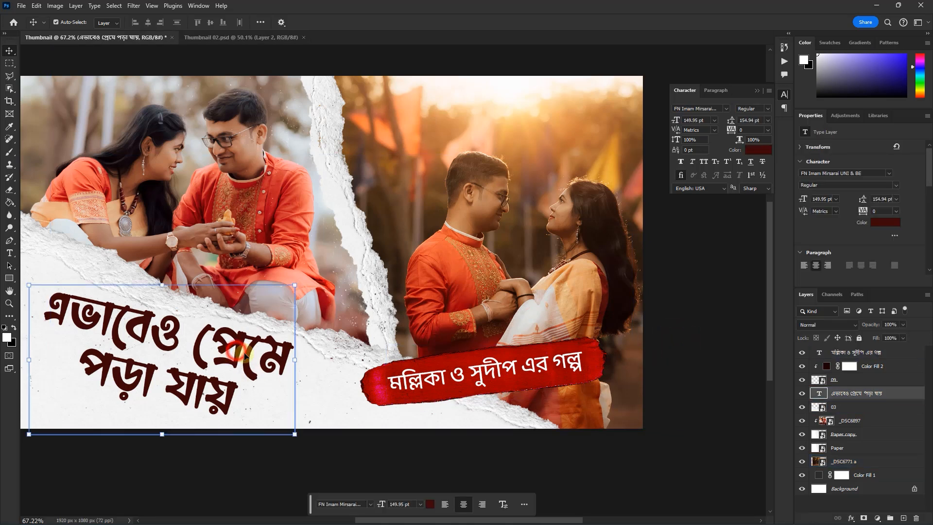
click(726, 108)
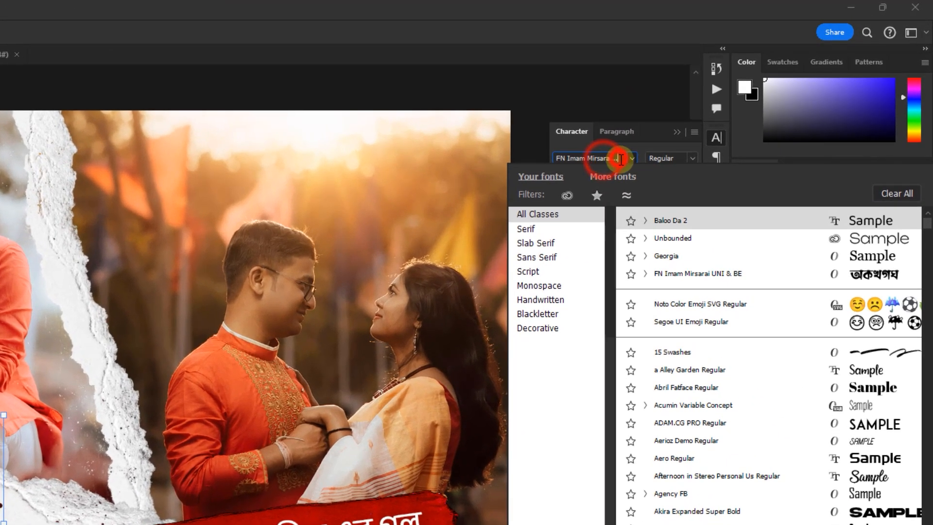
click(620, 159)
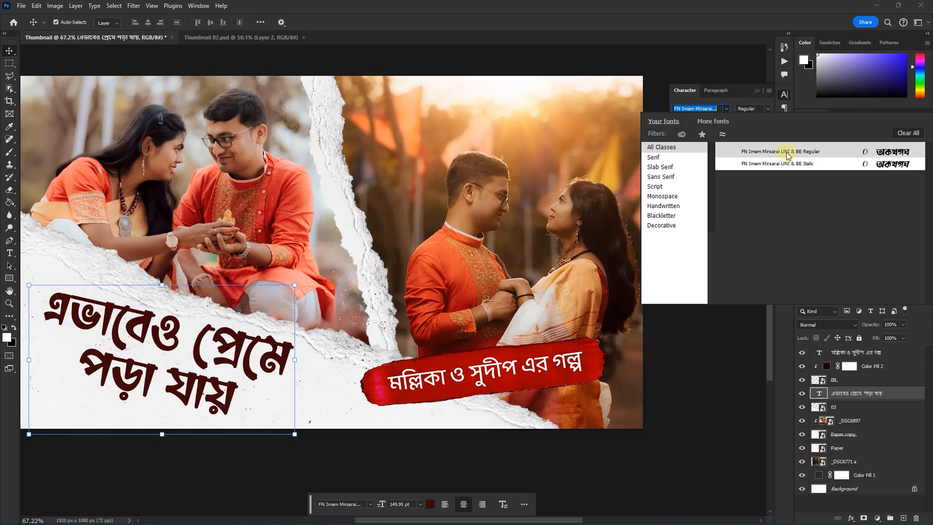
click(758, 91)
scroll(627, 247, down, 2)
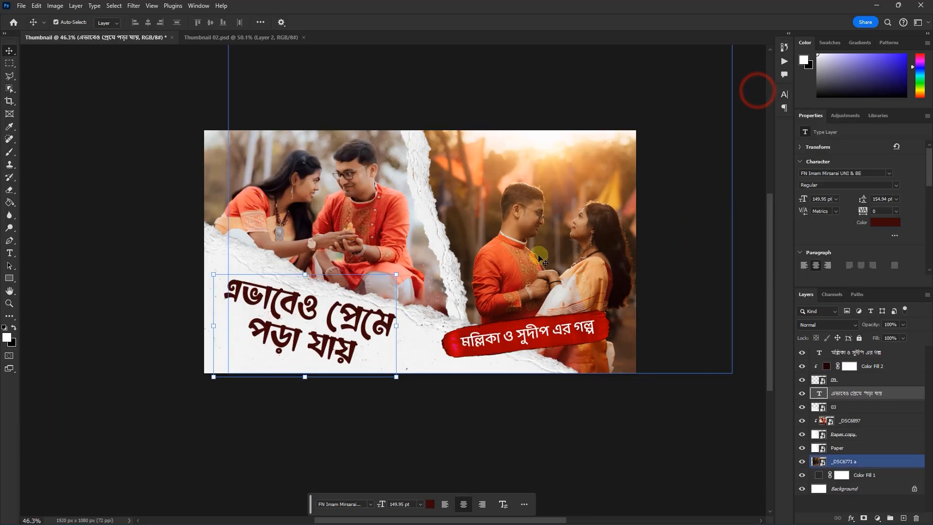
scroll(546, 249, up, 1)
click(561, 439)
click(520, 200)
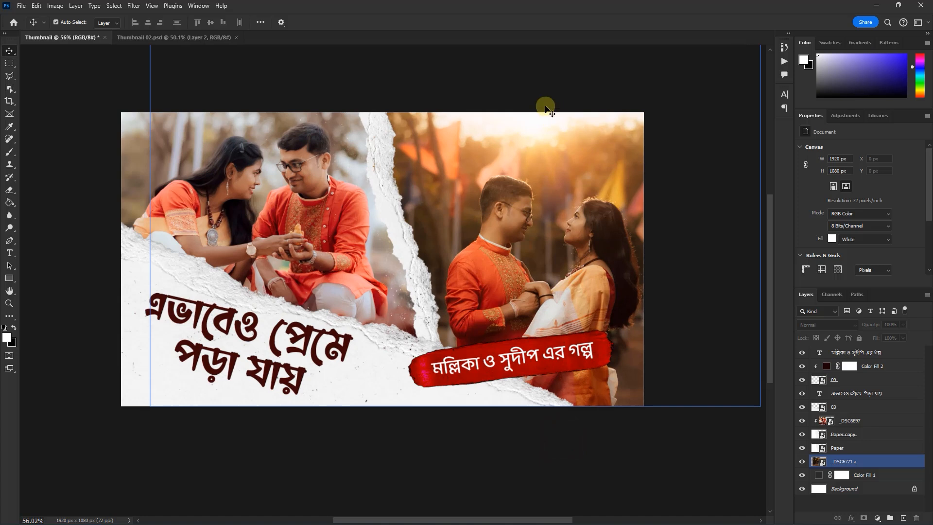
click(385, 377)
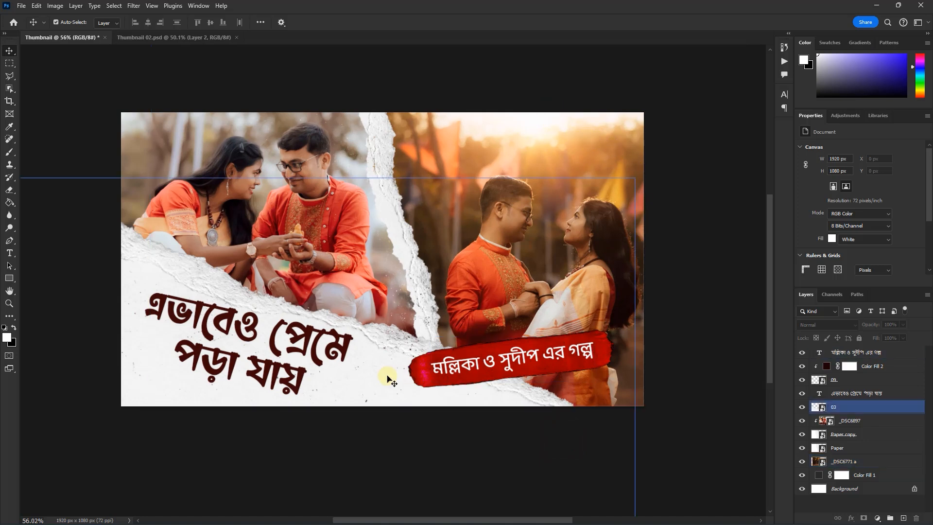
- Place the torn paper image 03 from the Thumbnail Design folder above the subtitle layer and flip it vertically
click(863, 358)
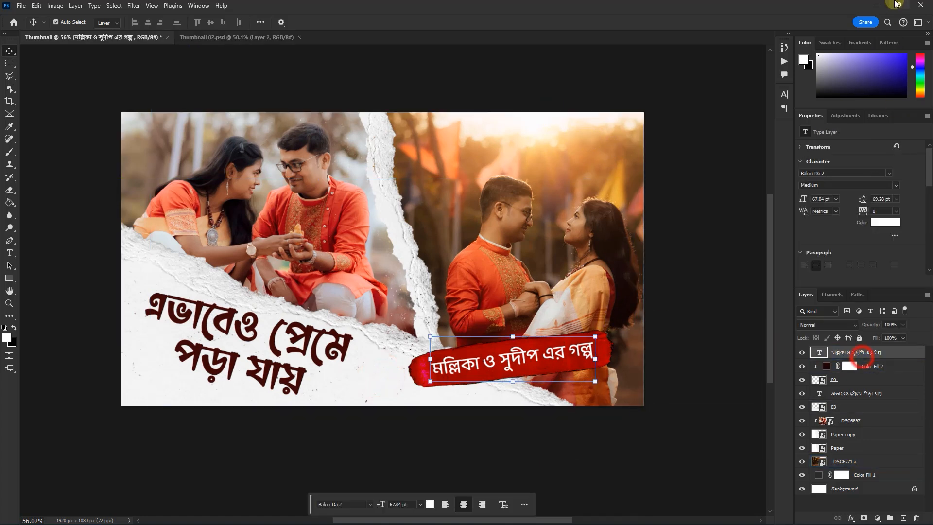
click(876, 5)
drag(456, 202, 491, 193)
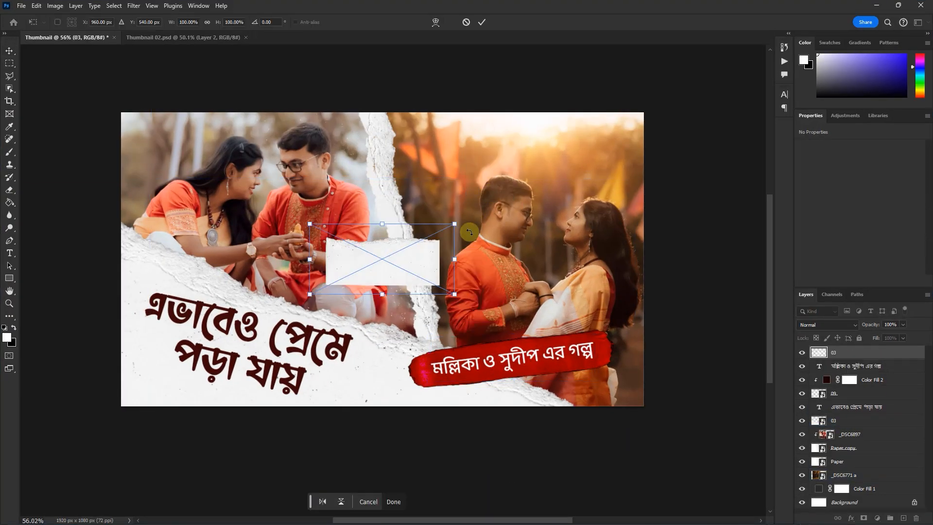
right_click(421, 245)
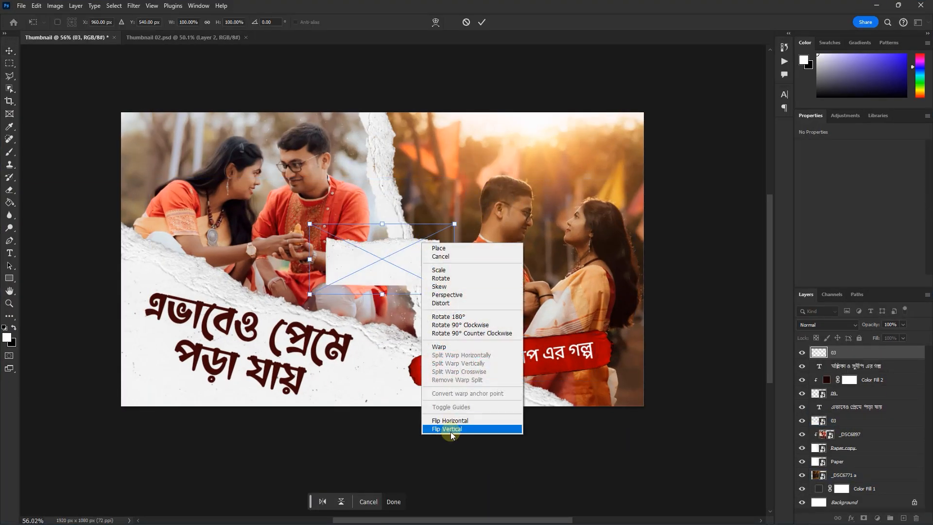
click(450, 430)
- Scale the placed 03 paper to about 212 %, rotate it about 28° and fit it over the canvas's upper-right corner
drag(422, 291, 613, 172)
drag(659, 120, 679, 146)
scroll(613, 169, down, 4)
drag(722, 187, 729, 167)
drag(598, 157, 591, 165)
drag(505, 145, 482, 145)
drag(722, 127, 731, 141)
drag(617, 164, 622, 167)
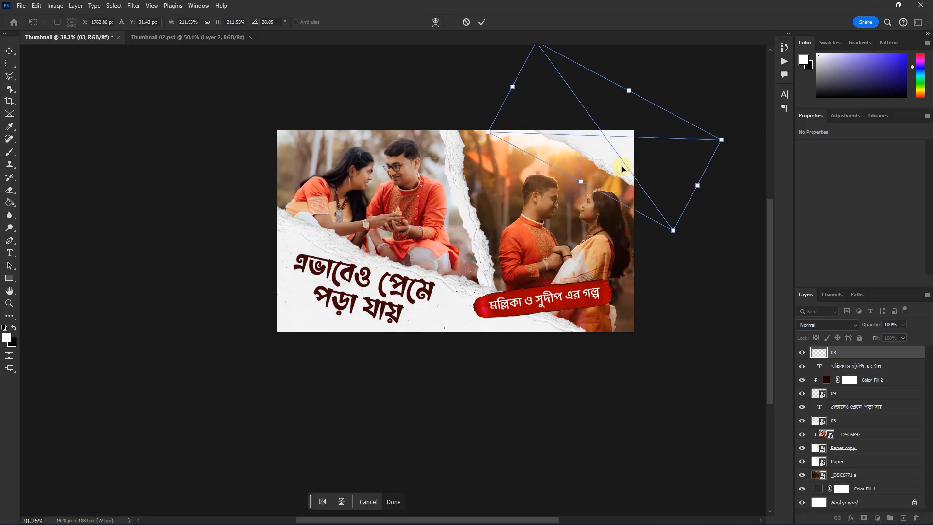
key(Return)
- Add a two-line text layer reading "a film by" and "Subhodrishti" over the upper part of the second photo
scroll(612, 125, up, 3)
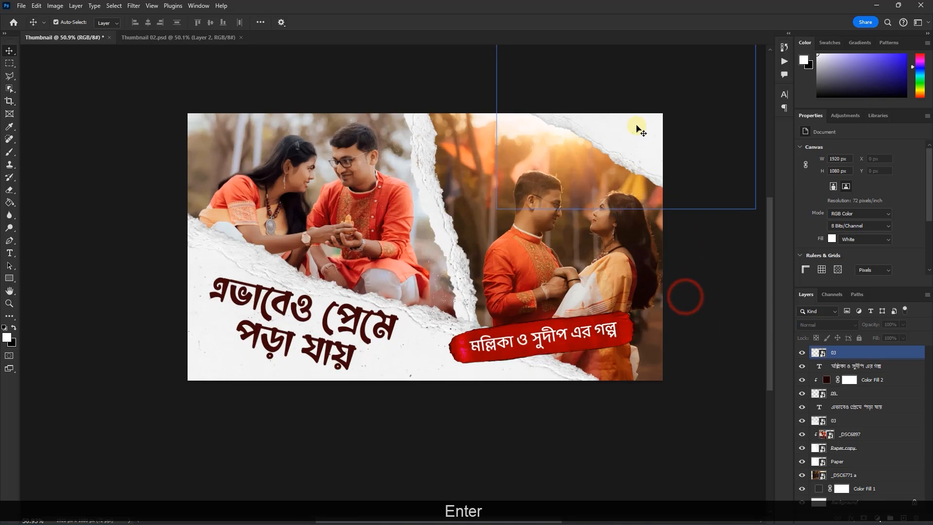
scroll(600, 123, up, 3)
key(t)
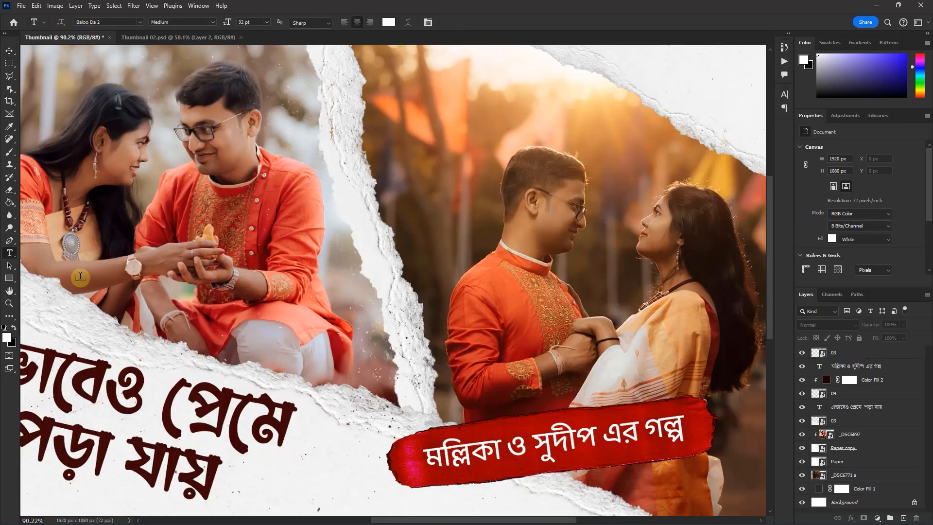
click(464, 155)
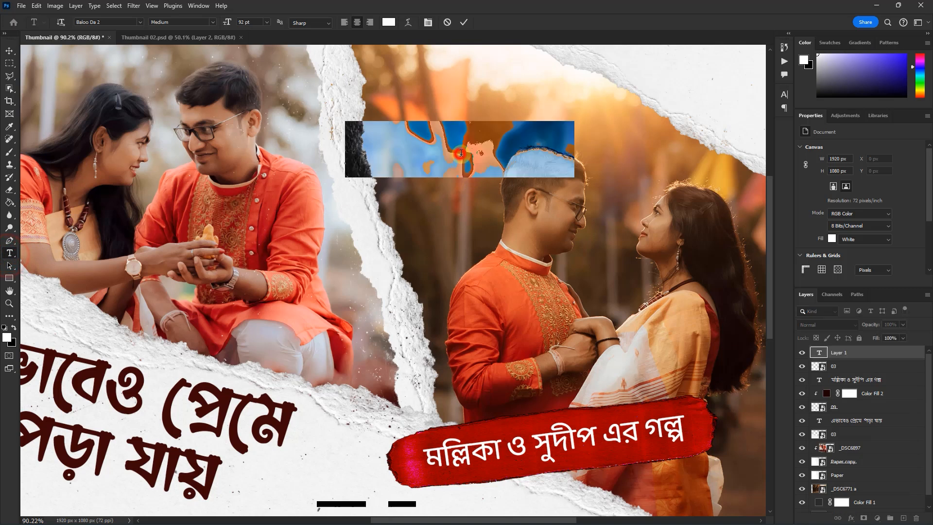
text(a )
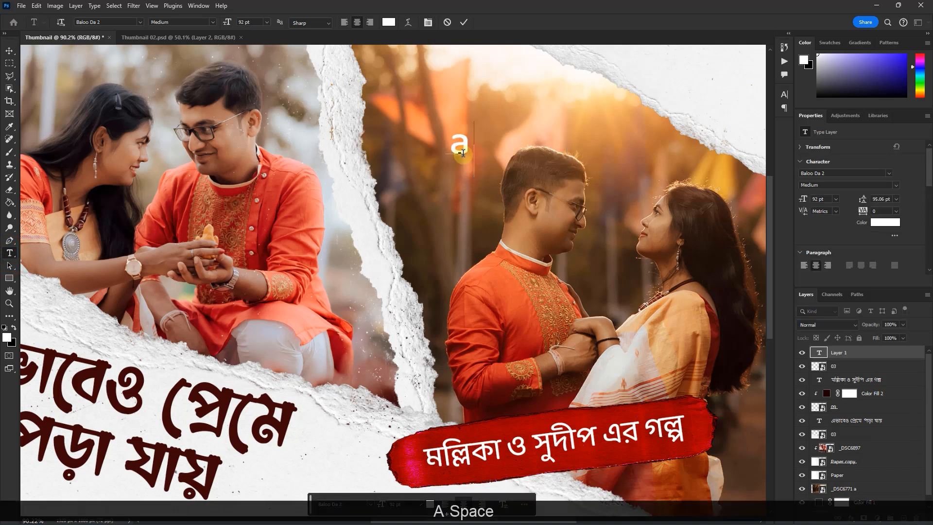
text(film by)
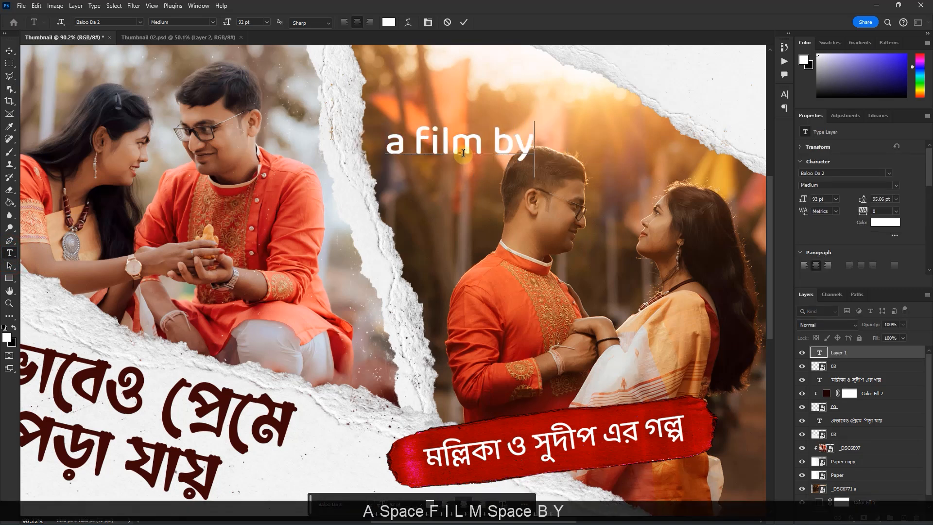
key(Return)
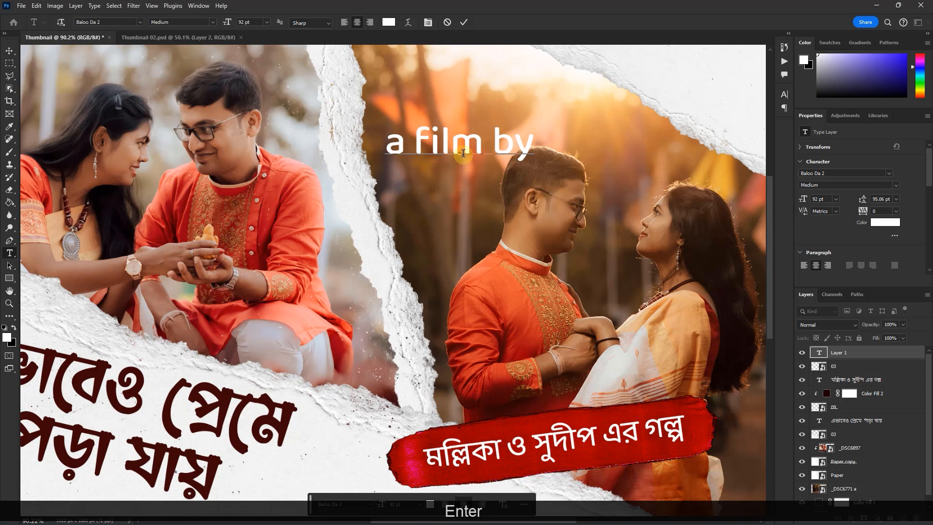
text(Subh)
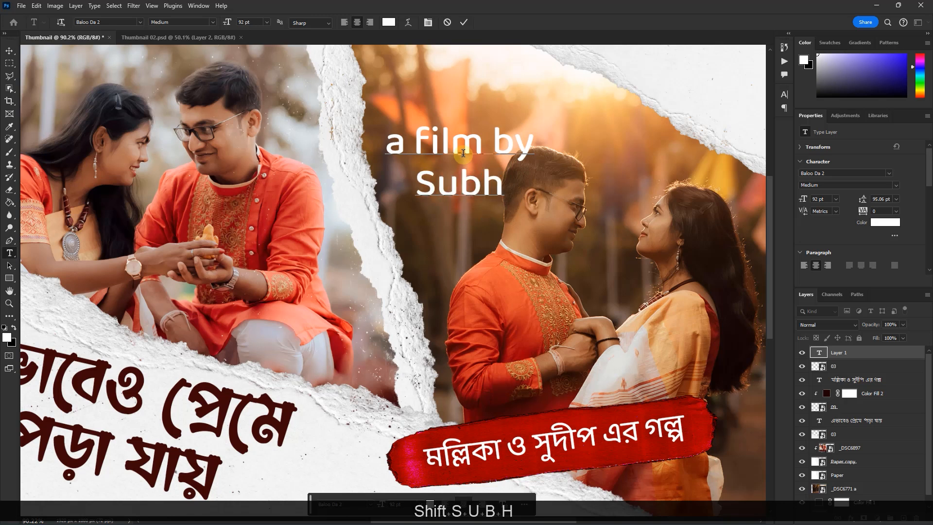
text(odrishti)
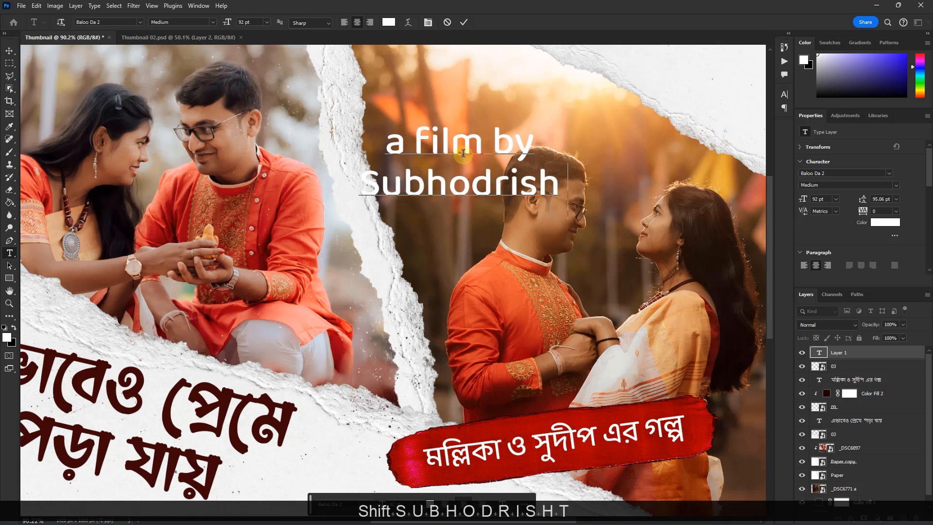
click(463, 22)
- Colour the "a film by Subhodrishti" text with dark maroon sampled from the Bengali title and set its font to Georgia Regular
click(783, 94)
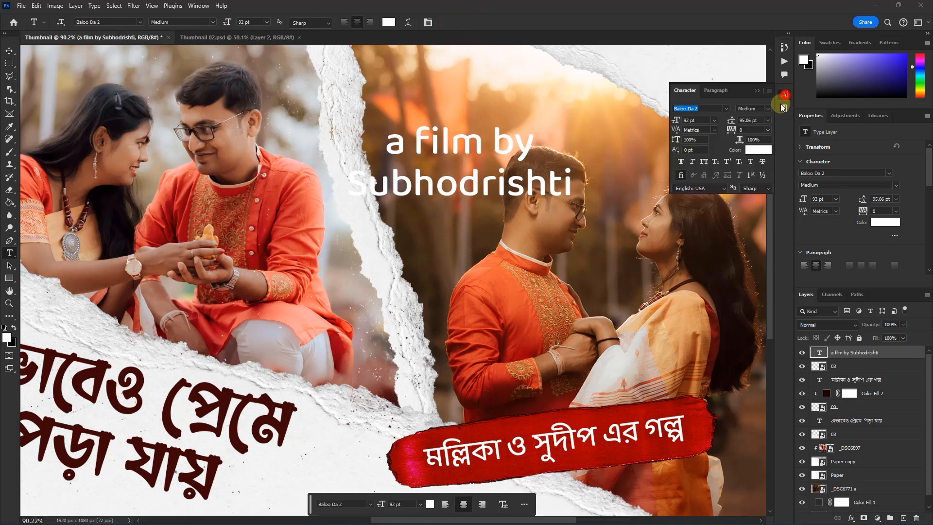
click(757, 151)
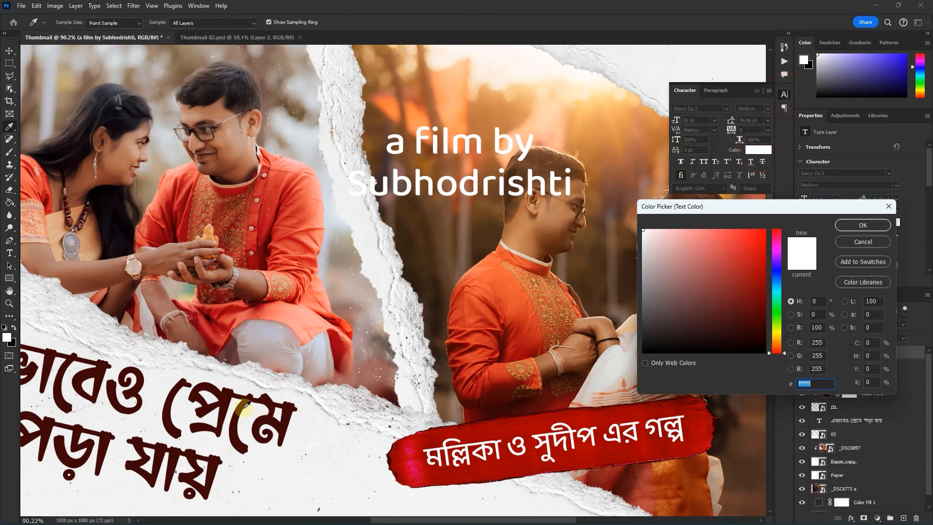
click(247, 404)
click(850, 229)
click(702, 107)
click(726, 110)
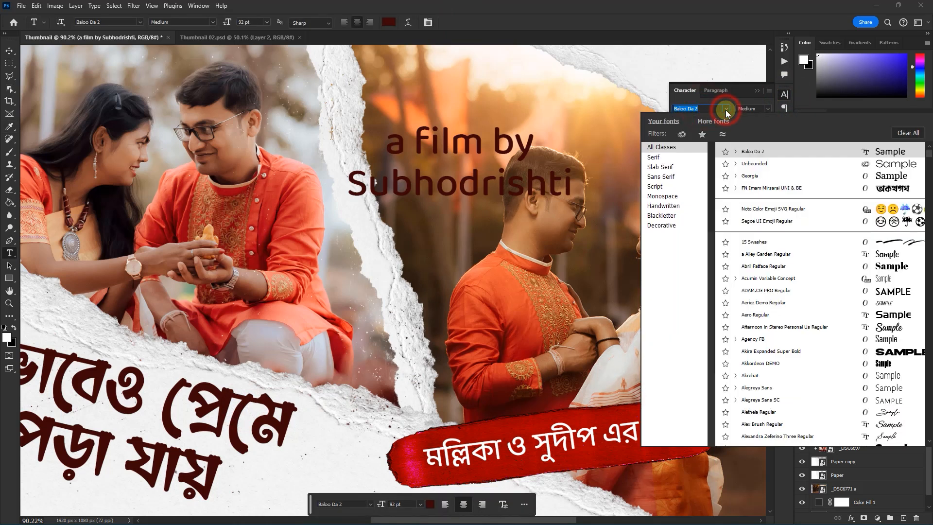
click(755, 177)
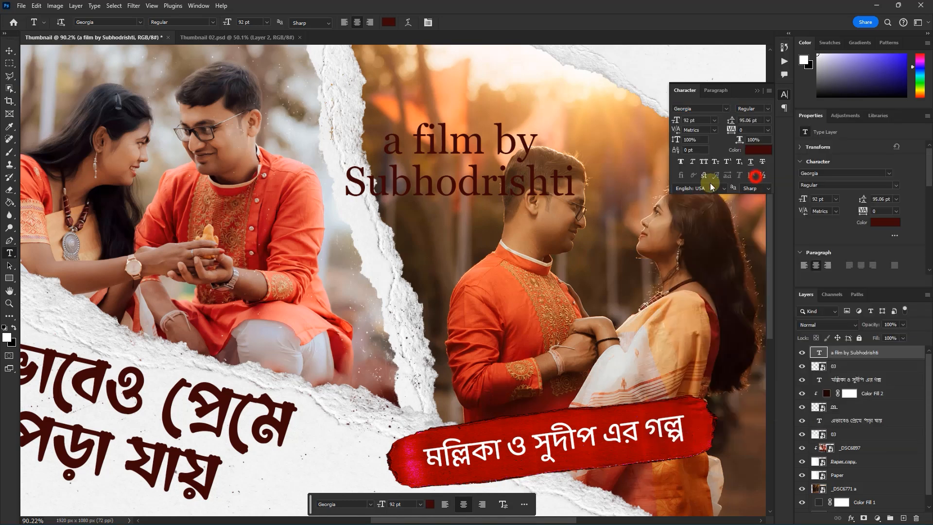
- Set the "a film by" line of the credit text to 65 pt
drag(537, 140, 356, 139)
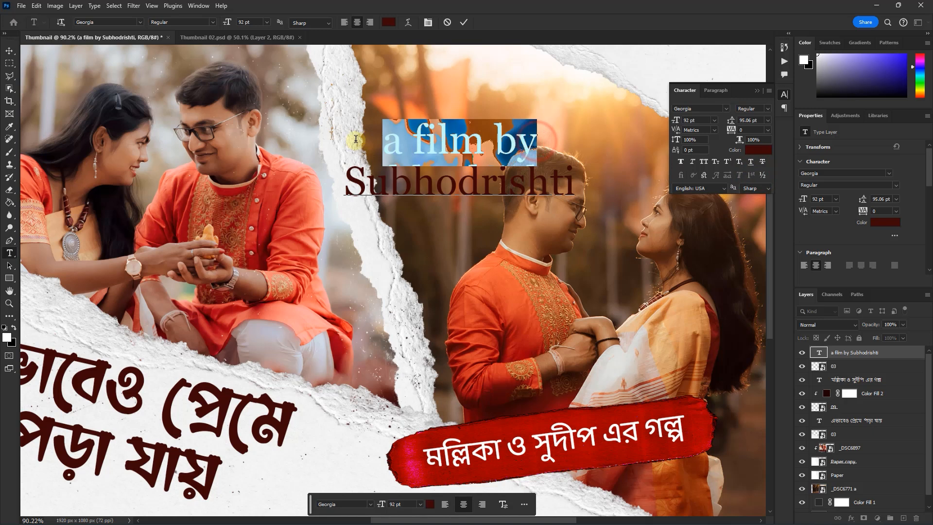
drag(677, 123, 663, 123)
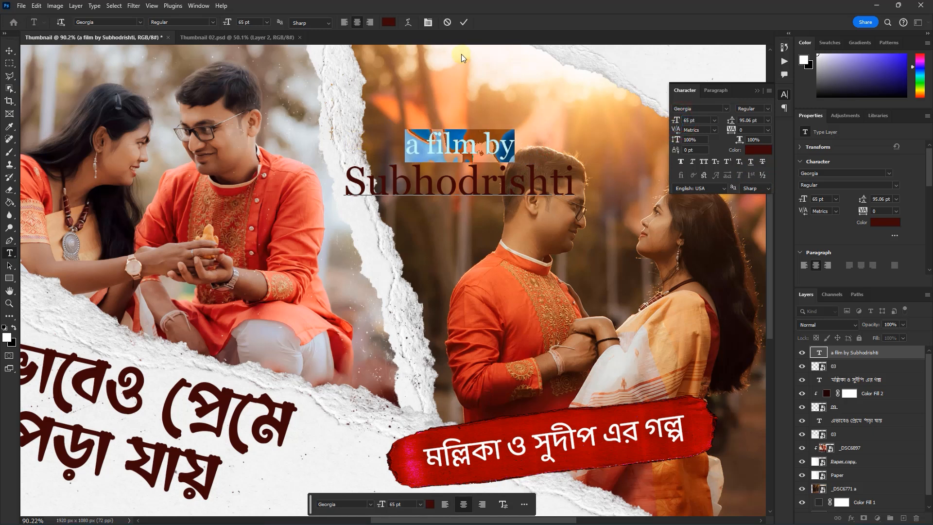
click(464, 24)
- Scale the film credit text to about 52 %, rotate it about 25° and fit it onto the upper-right torn paper corner
click(8, 50)
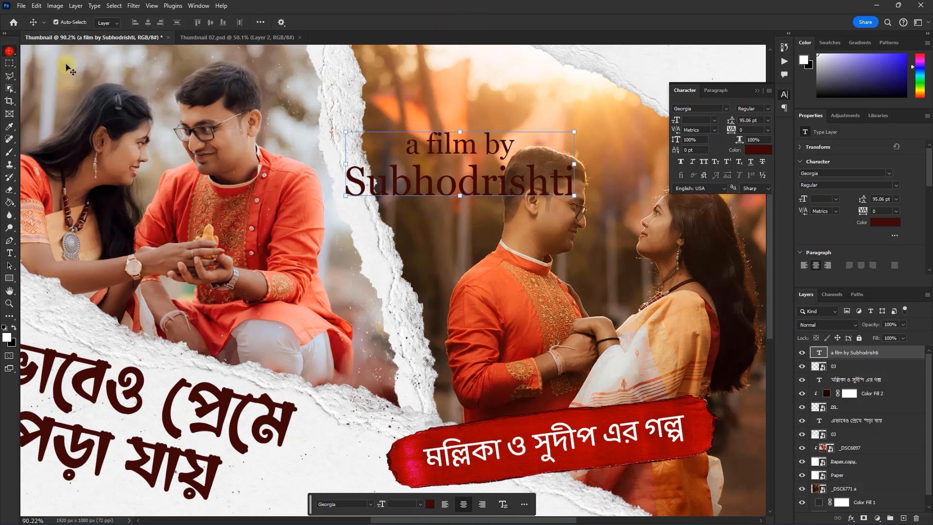
scroll(321, 242, down, 5)
drag(478, 174, 573, 153)
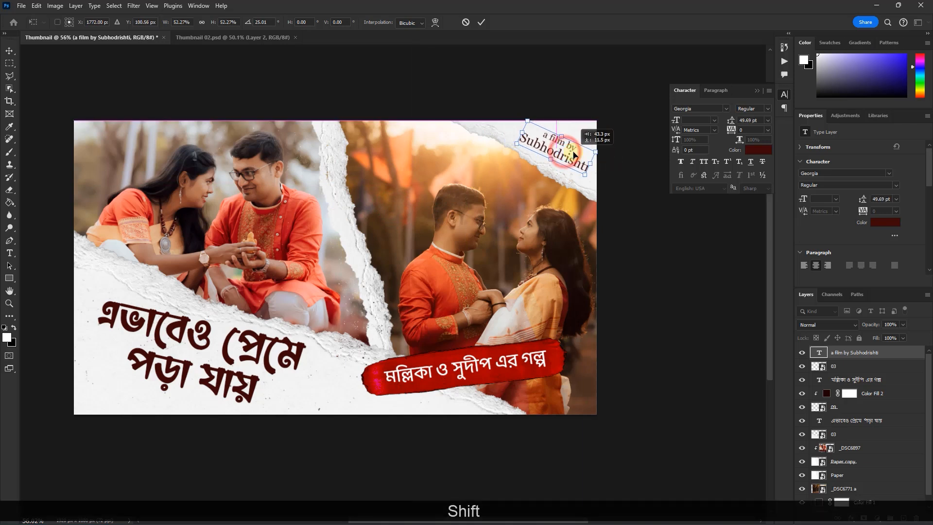
key(Return)
click(658, 268)
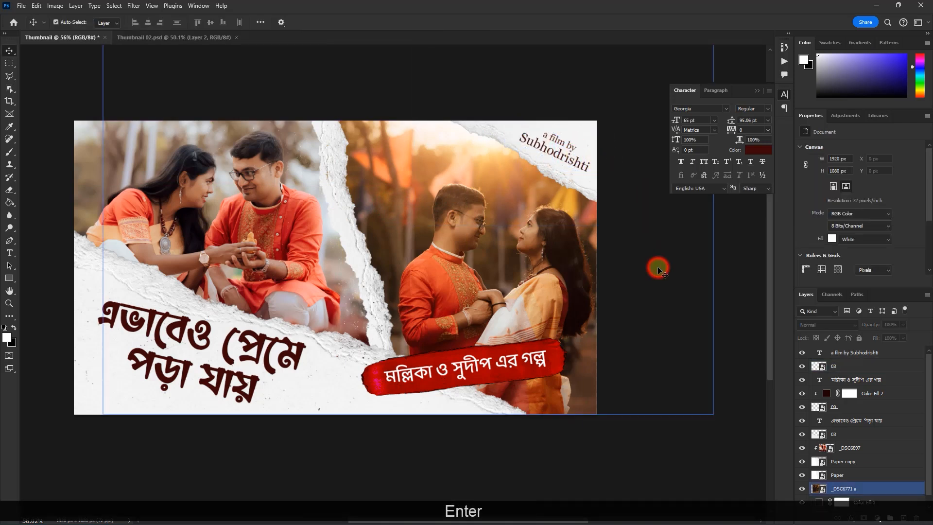
- Examine the film credit on the torn paper corner up close and the thumbnail's overall layout
scroll(569, 142, up, 7)
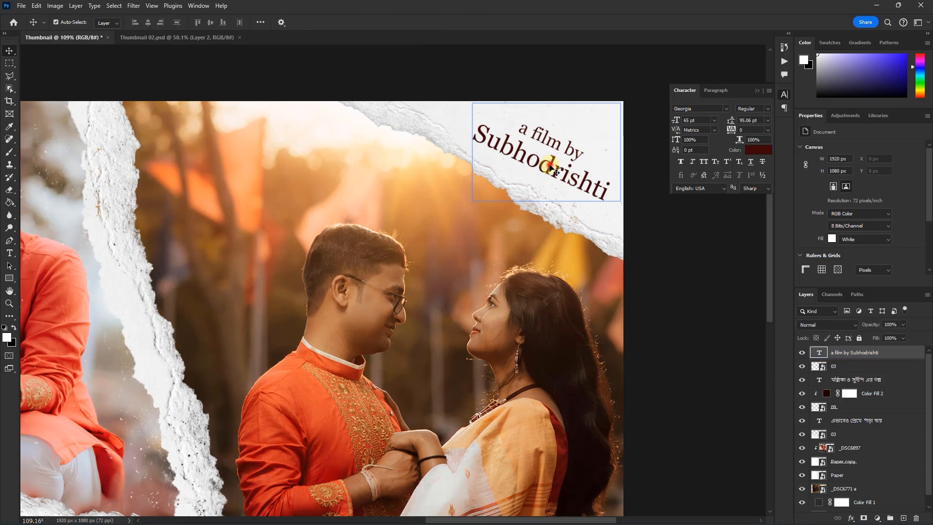
scroll(545, 146, down, 10)
click(657, 347)
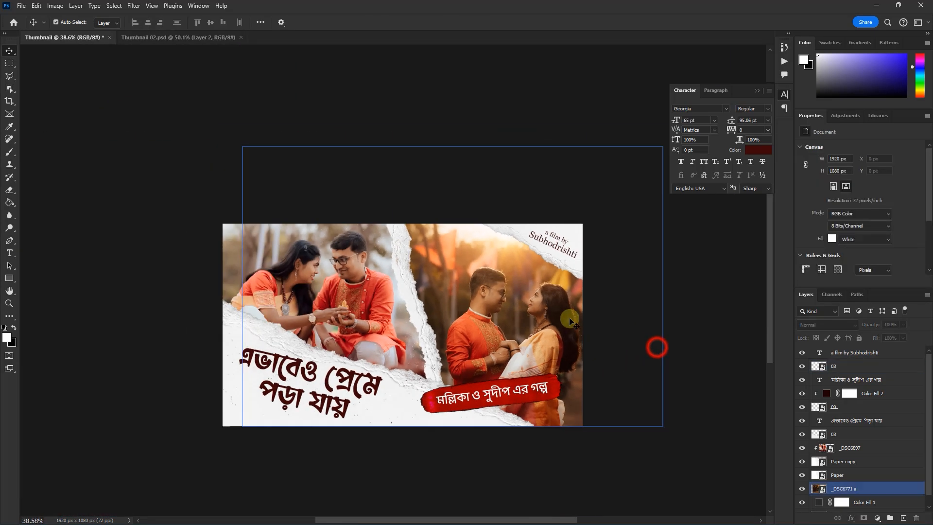
scroll(391, 279, down, 3)
scroll(427, 332, up, 6)
scroll(441, 379, up, 1)
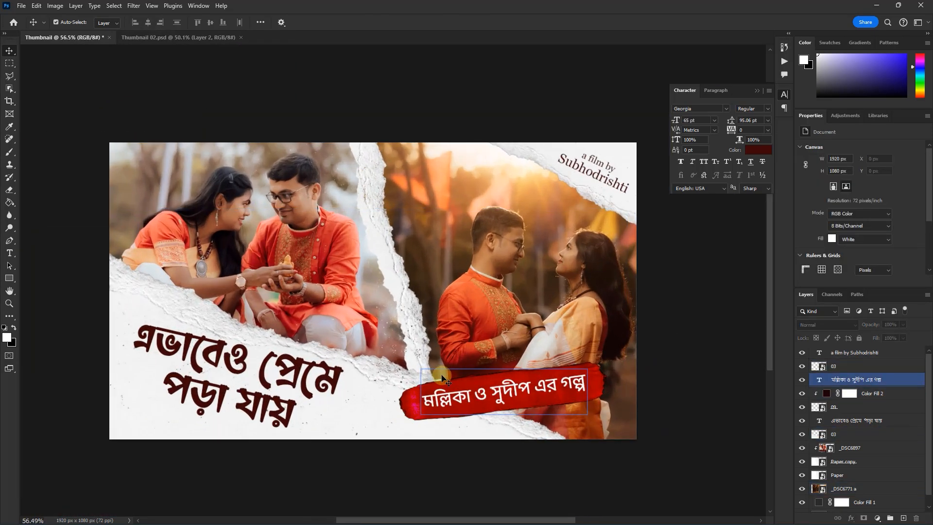
scroll(441, 379, down, 1)
click(134, 234)
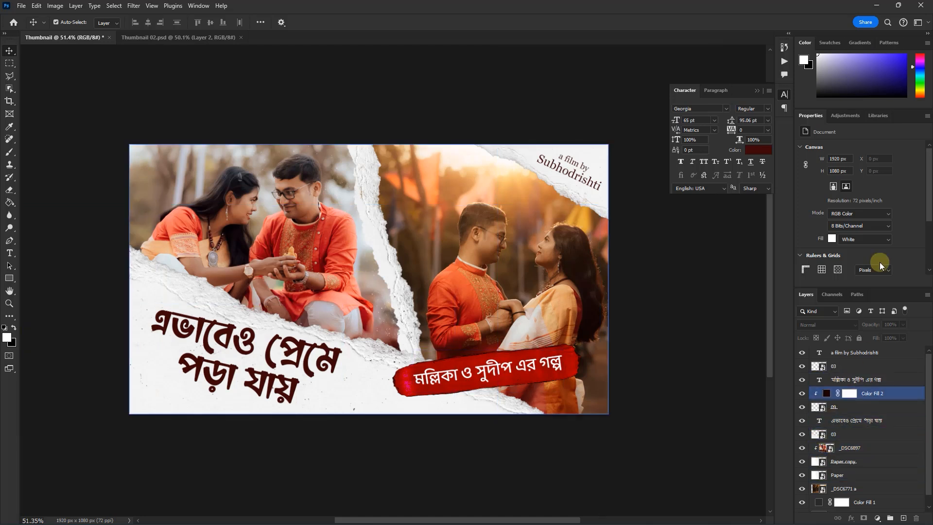
- Place the Light Leaks2 image from the Thumbnail Design folder, rotated about 22° with its red glow over the canvas's right side
click(873, 9)
click(544, 289)
click(626, 206)
drag(626, 207, 548, 224)
drag(586, 159, 643, 199)
drag(597, 235, 590, 231)
key(Return)
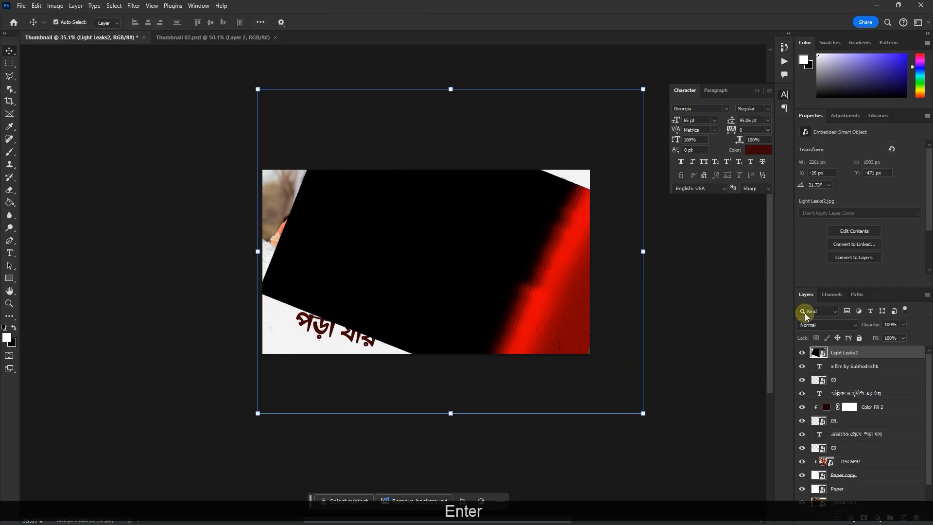
- Set the Light Leaks2 blend mode to Screen and reorder the layer directly above the _DSC6771 a photo
click(819, 325)
click(816, 330)
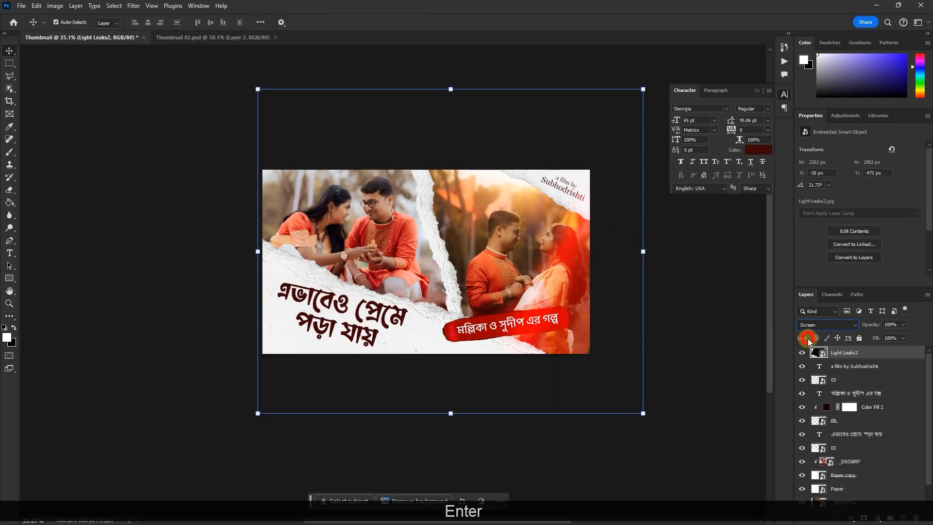
drag(839, 354, 821, 497)
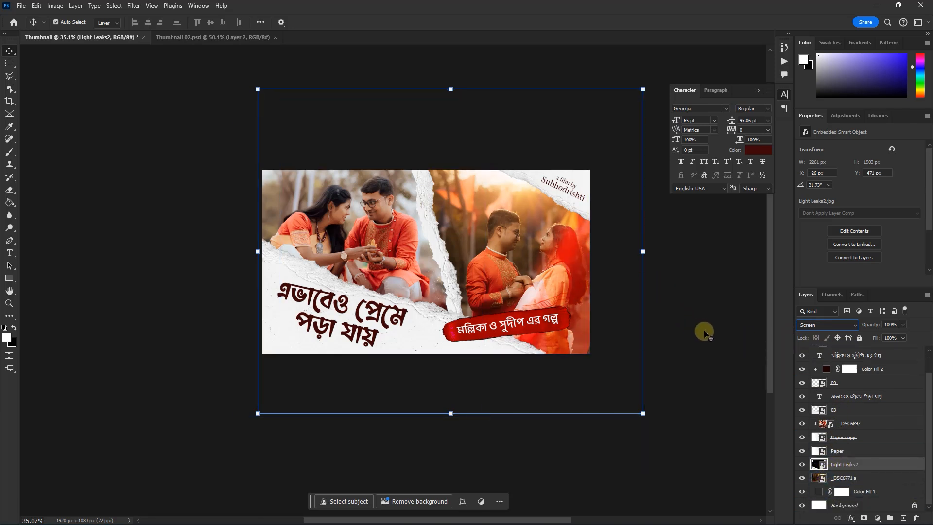
- Scale Light Leaks2 to about 55 %, rotate it to about 34° and shift its red glow to the canvas's lower-right edge
key(ctrl+t)
drag(661, 234, 575, 287)
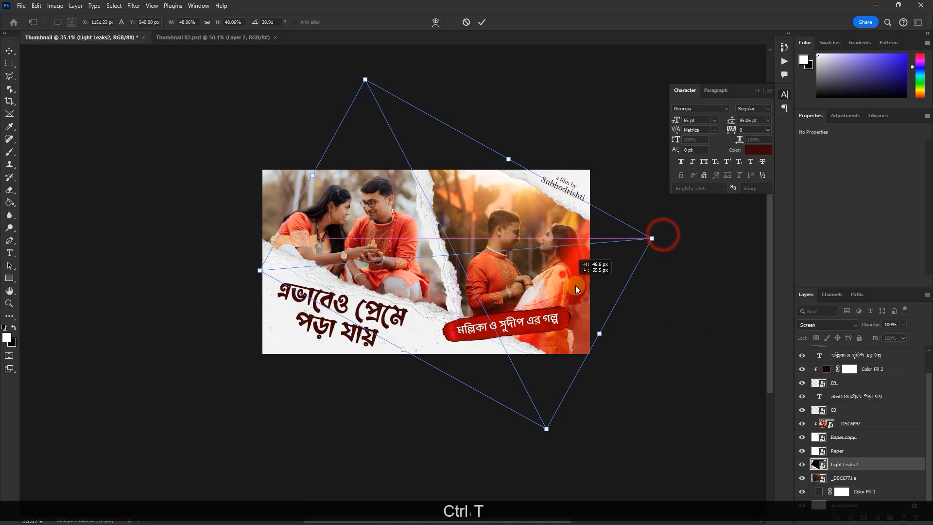
scroll(579, 289, down, 3)
drag(617, 259, 615, 236)
drag(672, 251, 670, 265)
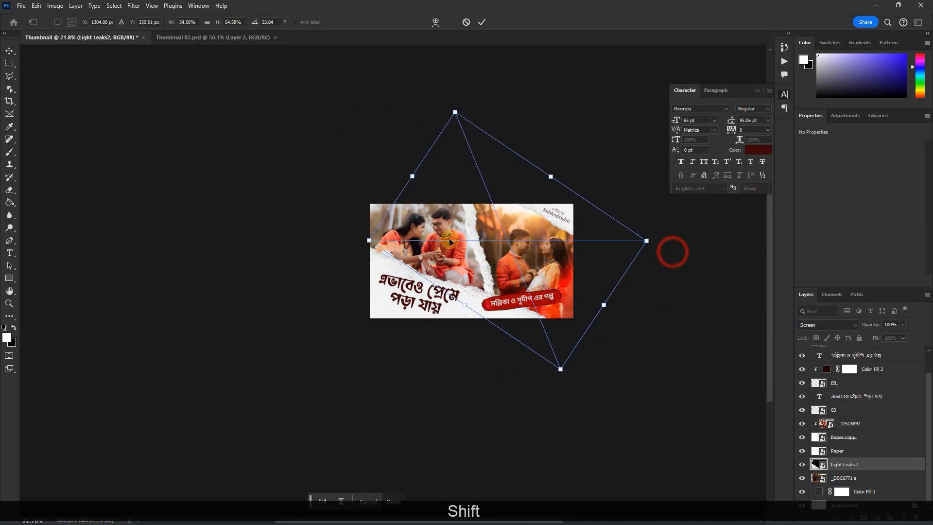
scroll(462, 242, up, 8)
drag(684, 301, 681, 307)
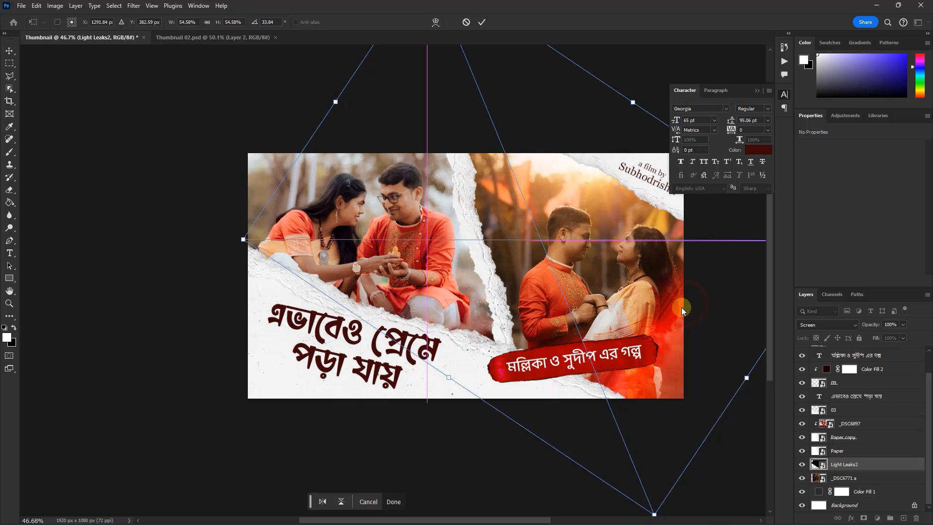
key(Return)
- Place the Light Leaks image above all layers, flush with the canvas's left edge, and set its blend mode to Screen
scroll(385, 334, down, 3)
scroll(517, 262, up, 2)
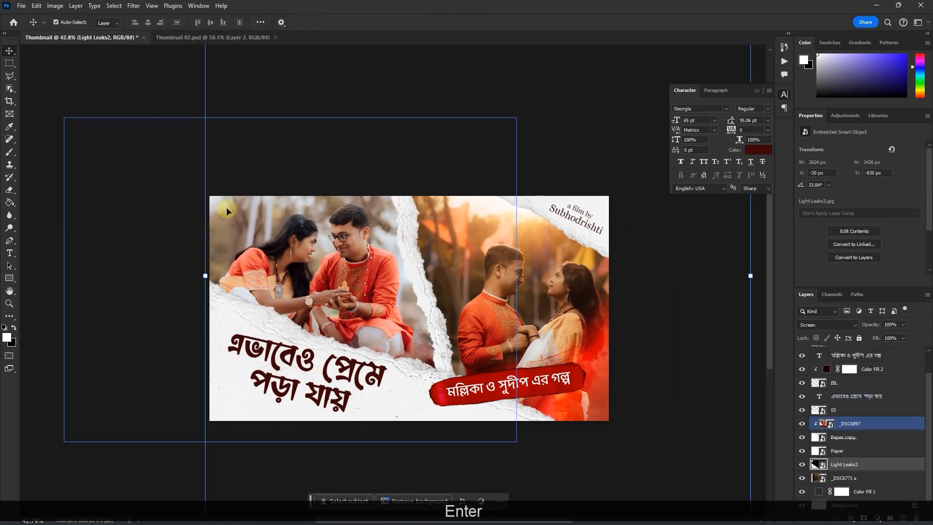
scroll(800, 352, up, 2)
click(844, 354)
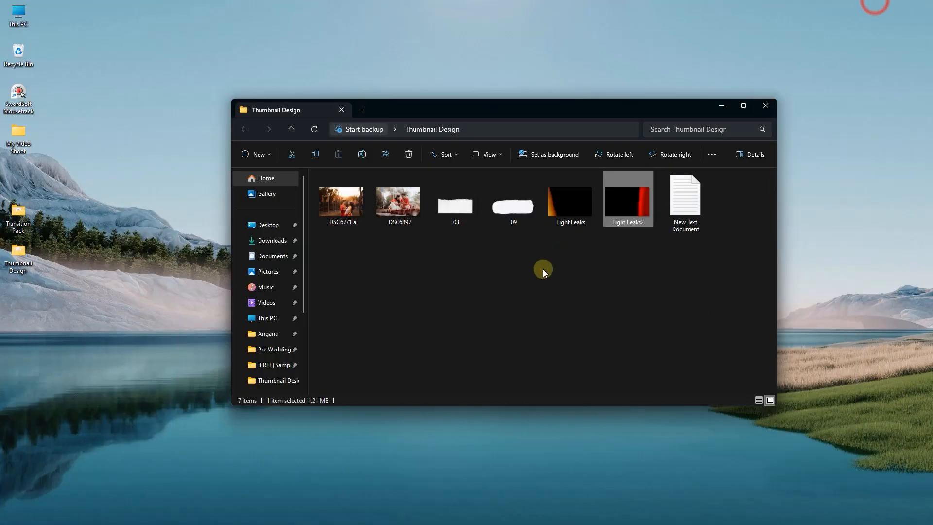
key(Left)
drag(528, 522, 419, 353)
drag(514, 310, 480, 310)
key(shift+Return)
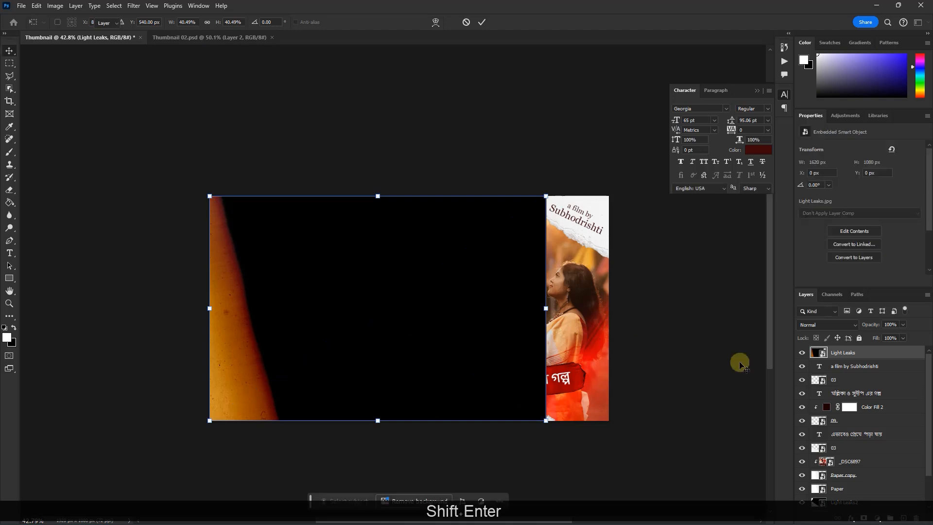
click(817, 325)
click(807, 341)
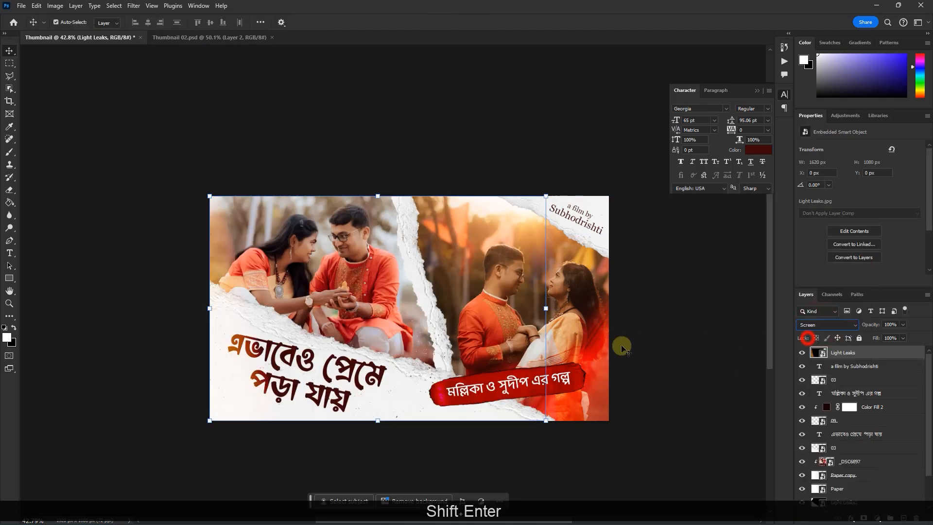
drag(546, 421, 629, 420)
key(ctrl+z)
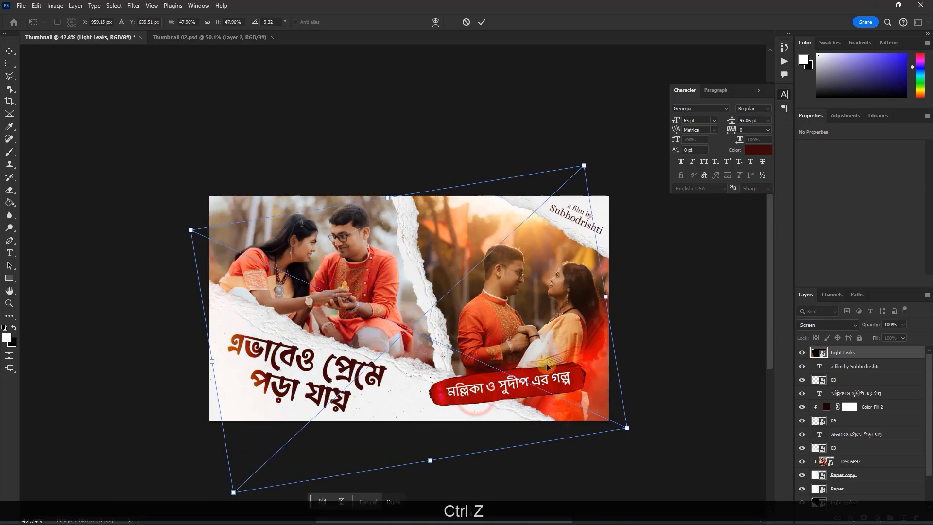
key(ctrl+z)
- Enlarge the Light Leaks layer to about 55 % and raise it so it covers the full canvas height from the left edge
drag(605, 459, 678, 494)
drag(308, 353, 308, 340)
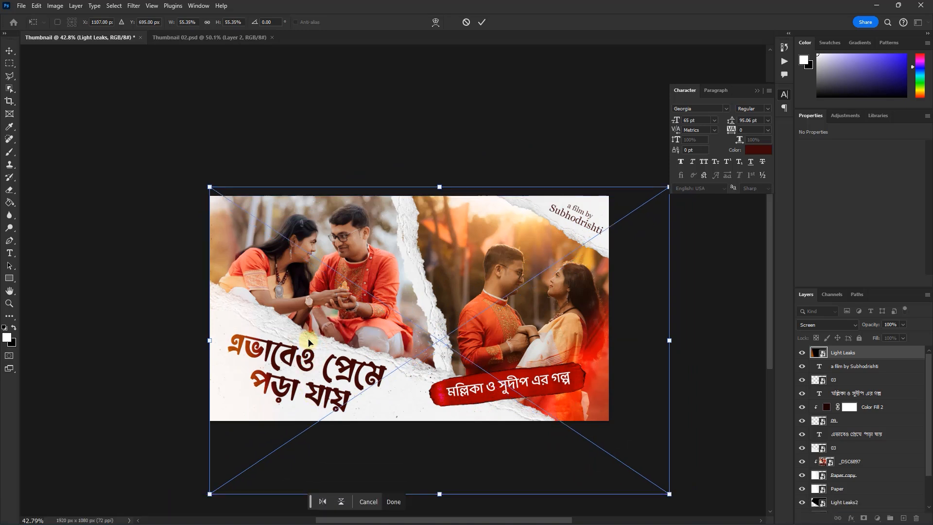
key(Return)
click(719, 302)
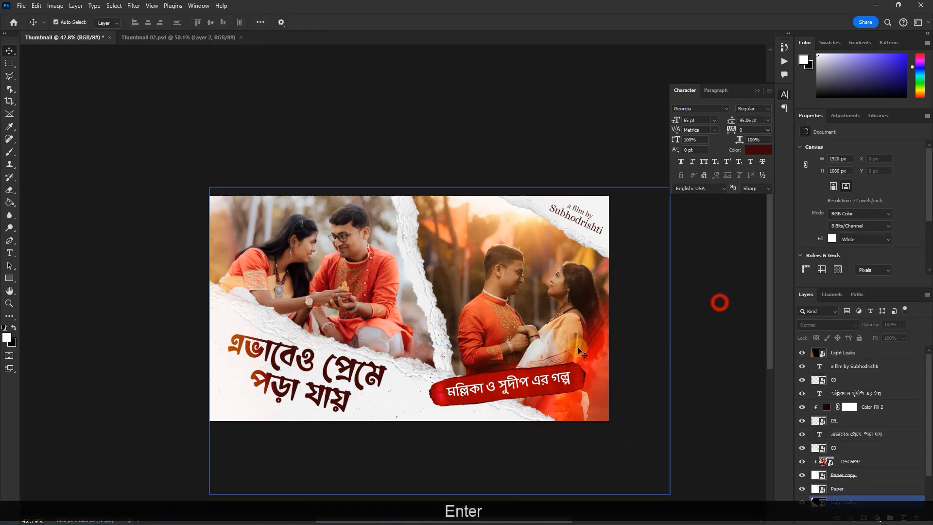
click(266, 322)
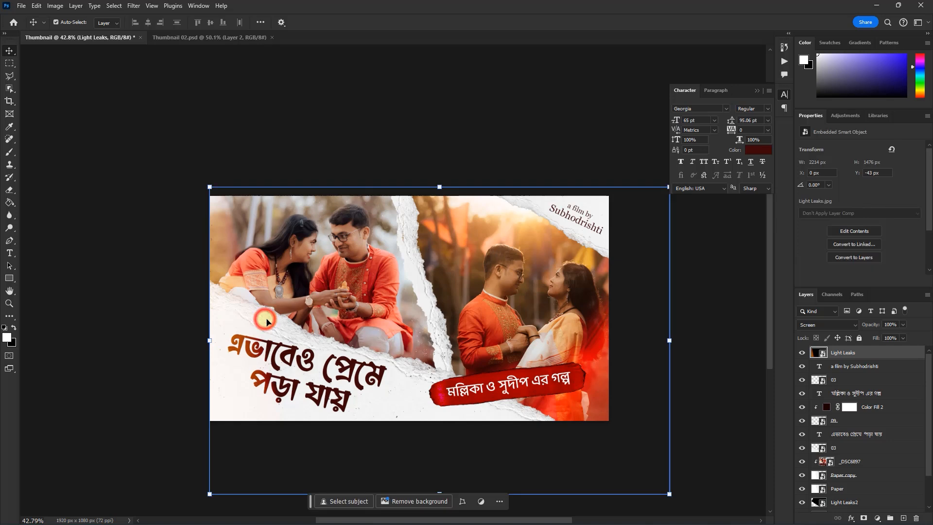
click(544, 424)
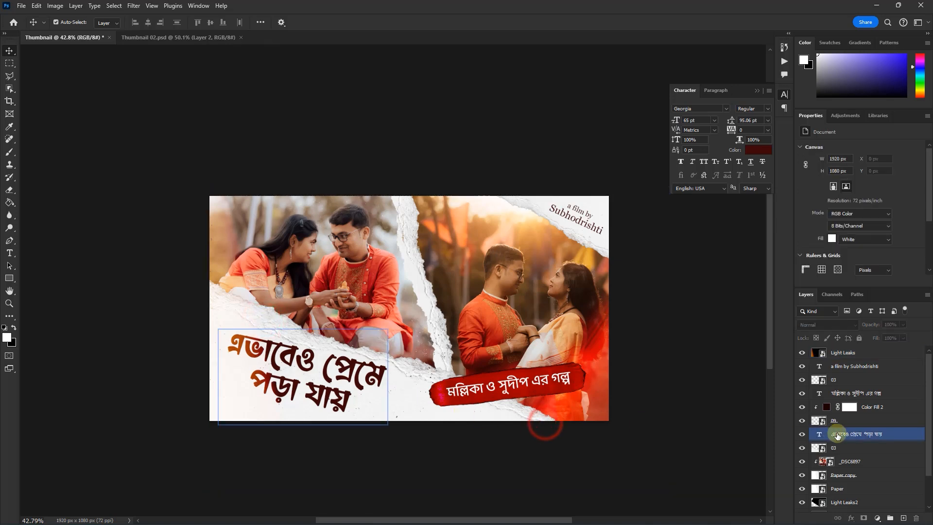
- Rotate the lower 03 torn paper to about 20° and reshape its corners to about 450 % wide and 433 % high
click(838, 449)
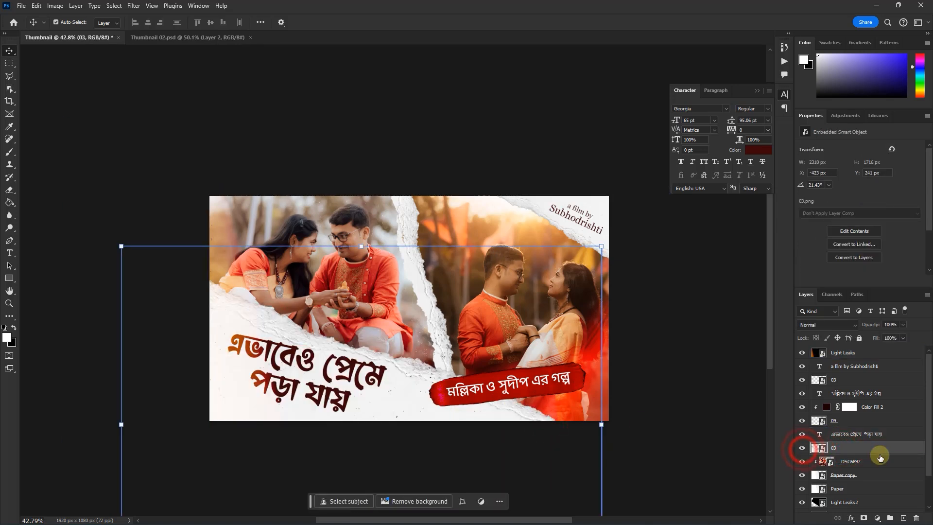
key(ctrl+t)
drag(670, 410, 675, 406)
drag(447, 406, 450, 399)
drag(607, 498, 577, 493)
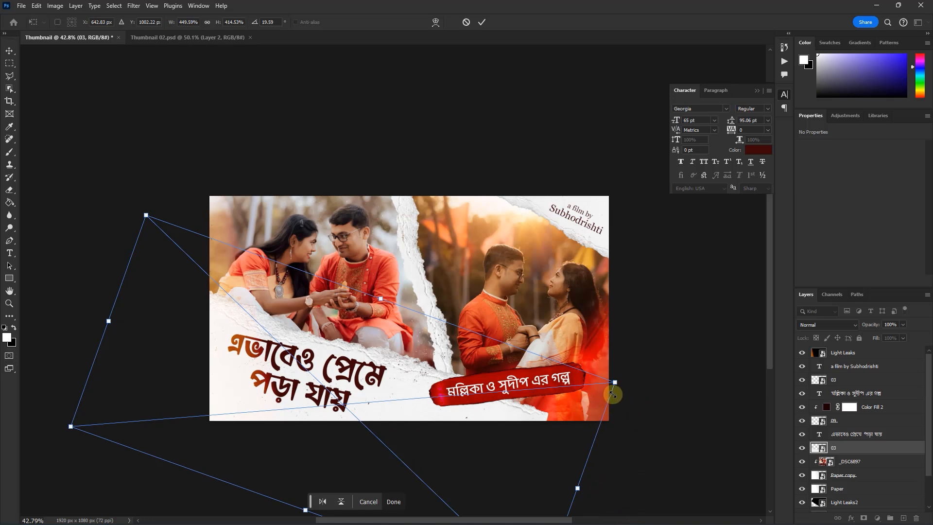
drag(613, 394, 612, 398)
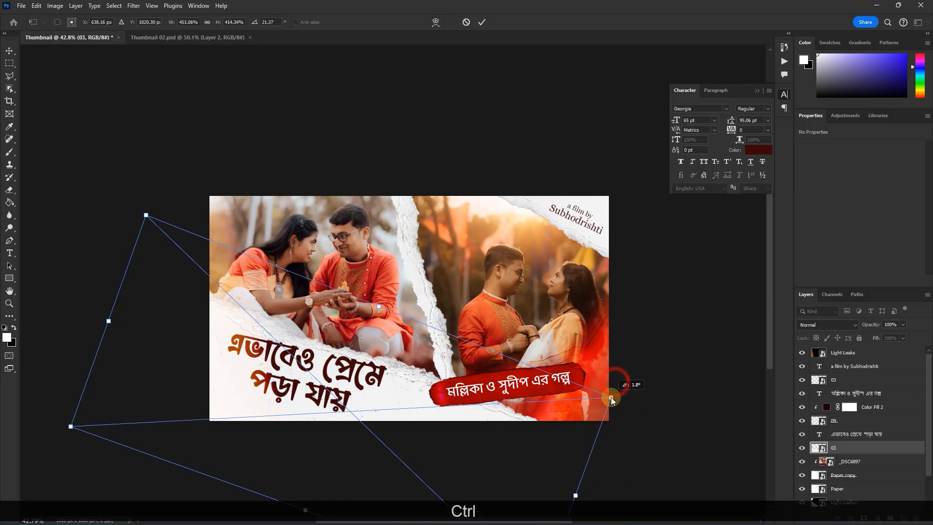
mouse_move(147, 215)
mouse_down()
mouse_move(152, 202)
mouse_move(164, 211)
mouse_up()
key(ctrl+Return)
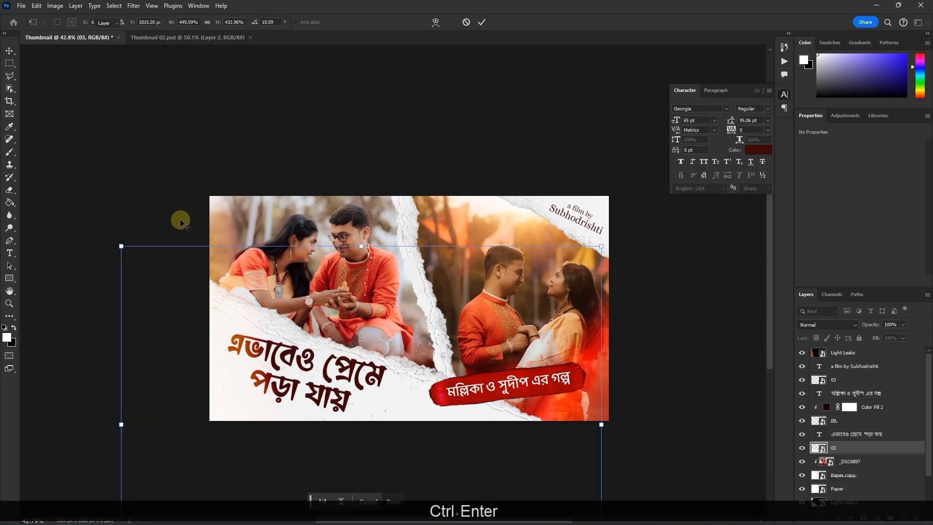
click(84, 226)
- Undo the accidental shift of the Light Leaks layer and lock the layer completely
scroll(234, 357, up, 3)
drag(301, 353, 295, 358)
key(ctrl+z)
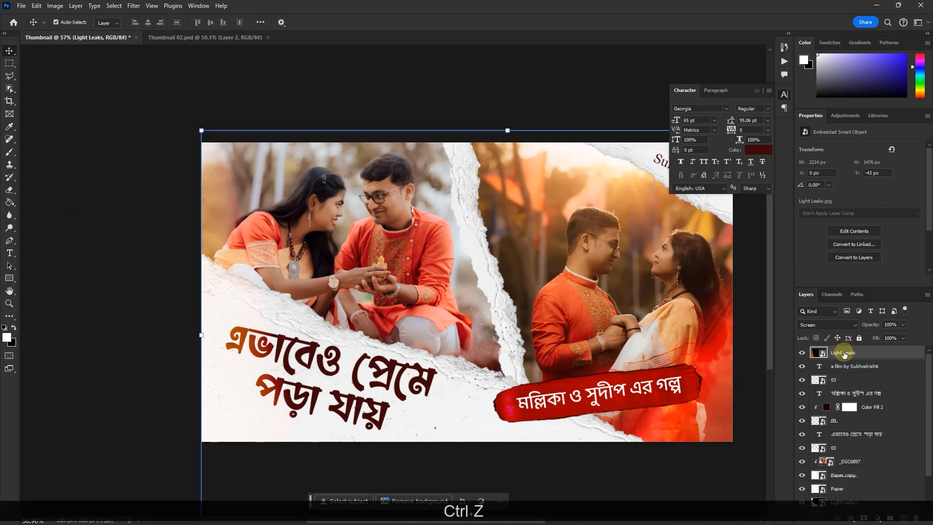
click(859, 337)
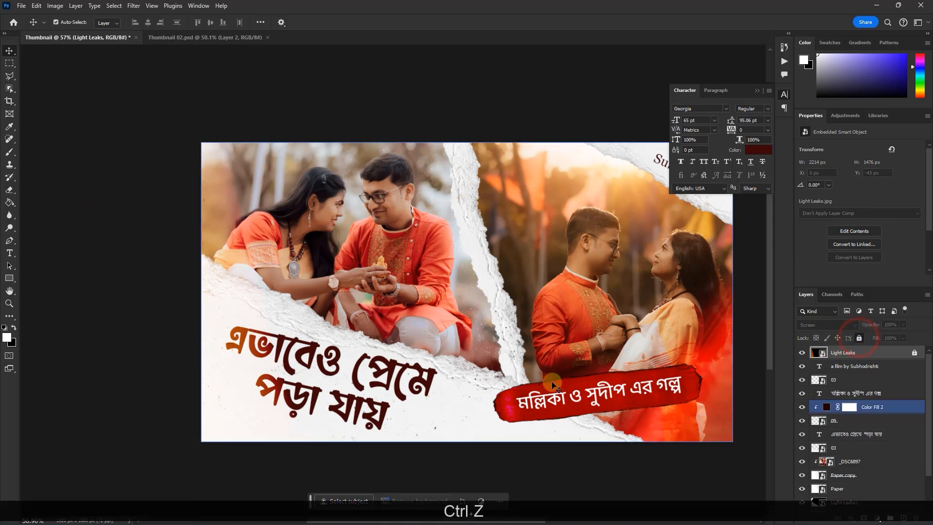
- Nudge the large Bengali title slightly left and down on the white paper and rotate it about -1.3°
click(323, 366)
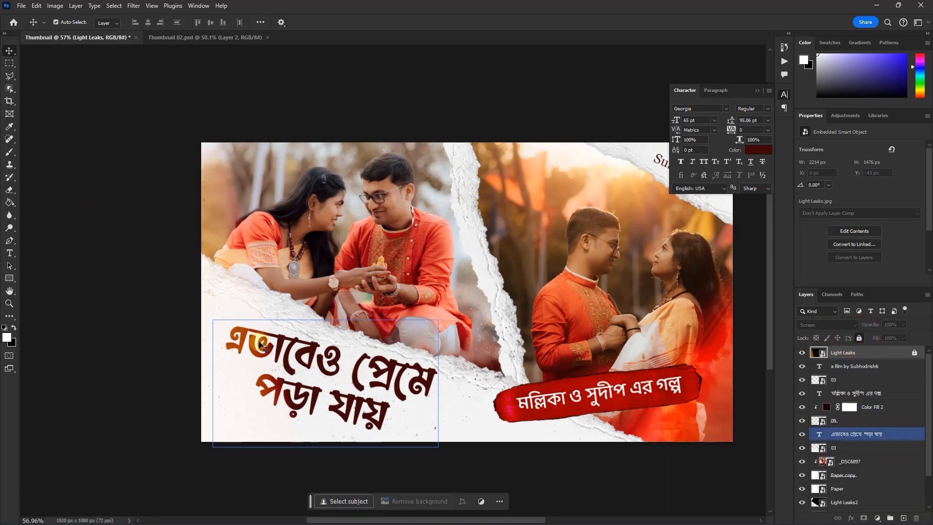
drag(313, 352, 308, 357)
key(ctrl+t)
drag(440, 325, 439, 319)
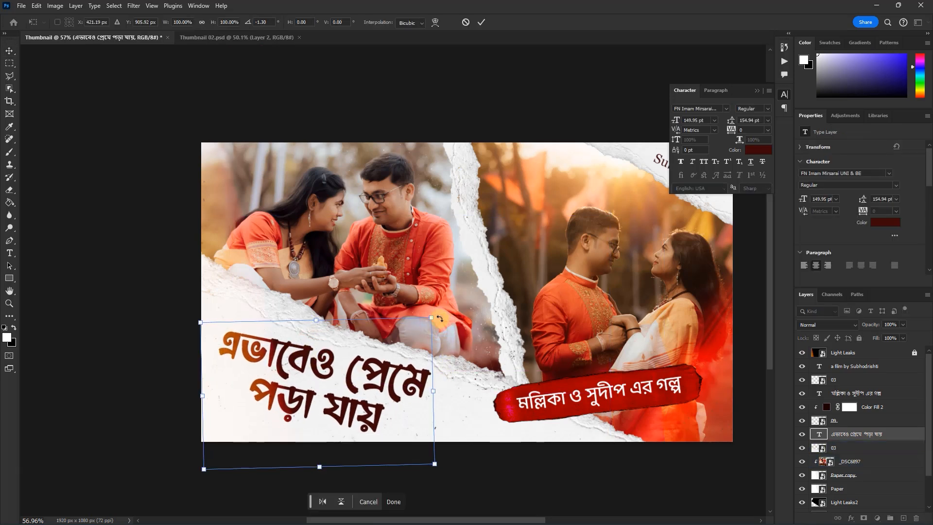
key(Return)
- Stamp all visible layers into a new merged layer above Light Leaks
scroll(393, 278, down, 2)
scroll(572, 267, up, 2)
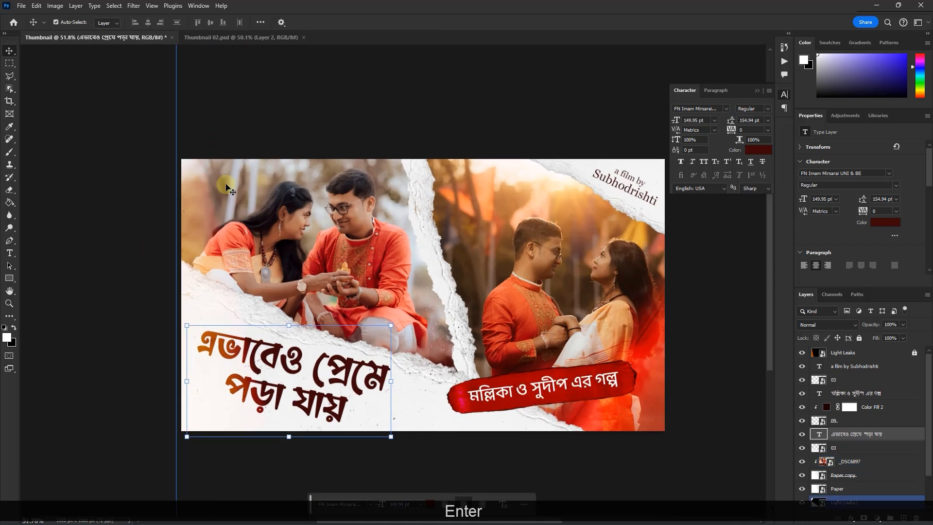
scroll(228, 189, down, 2)
scroll(428, 189, up, 1)
click(869, 355)
click(847, 380)
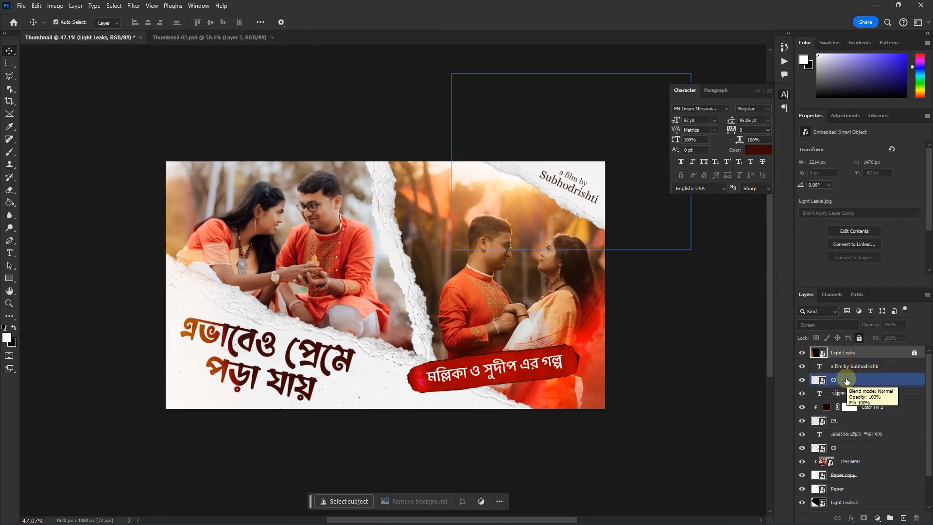
key(ctrl+shift+alt+e)
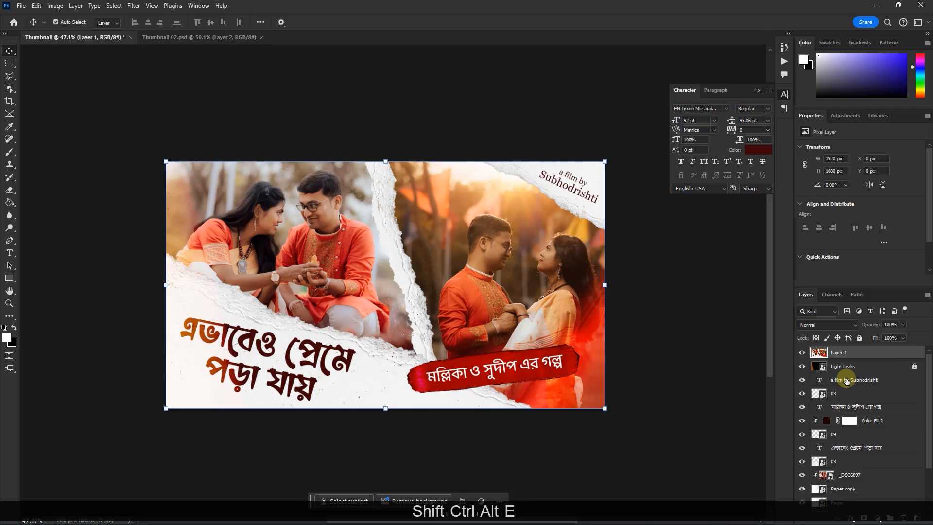
- Open the merged layer in the Camera Raw filter, apply the Modern 04 profile at amount 67 and compare it with the original
click(134, 6)
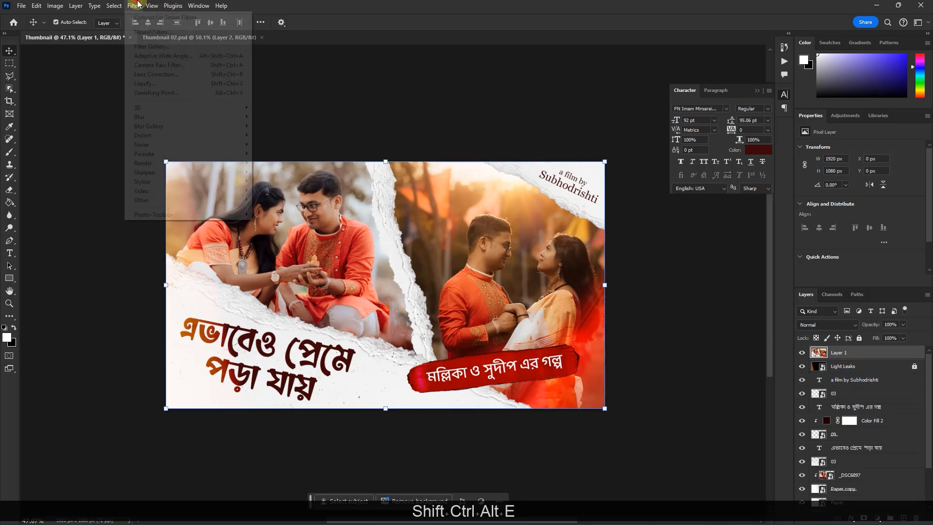
click(155, 65)
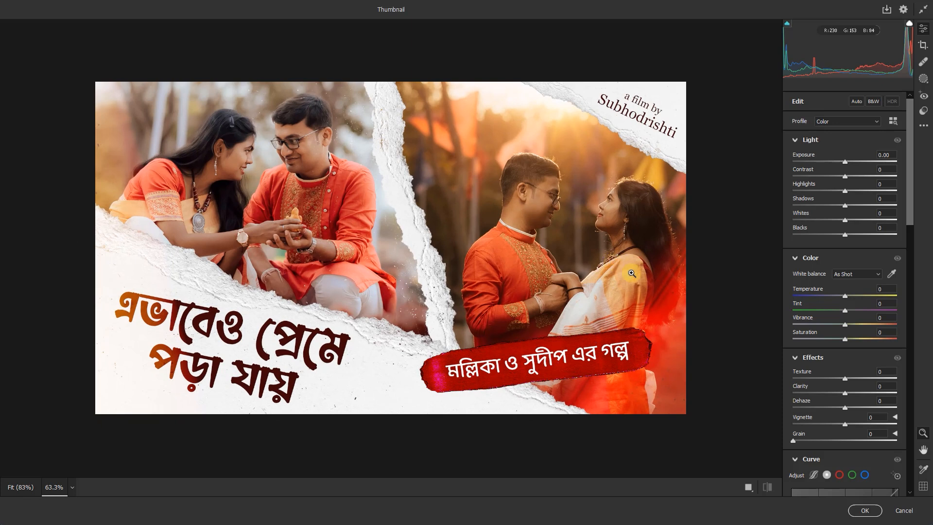
click(891, 119)
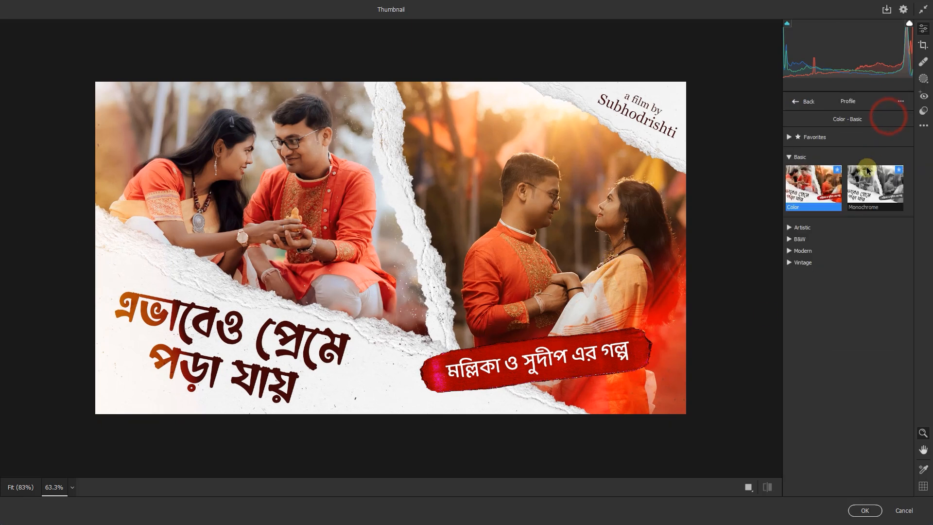
click(788, 250)
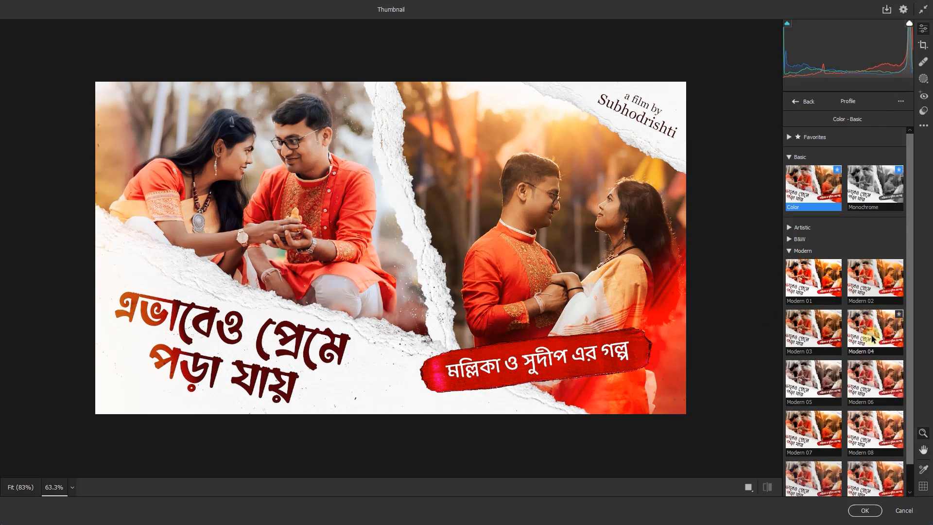
click(874, 338)
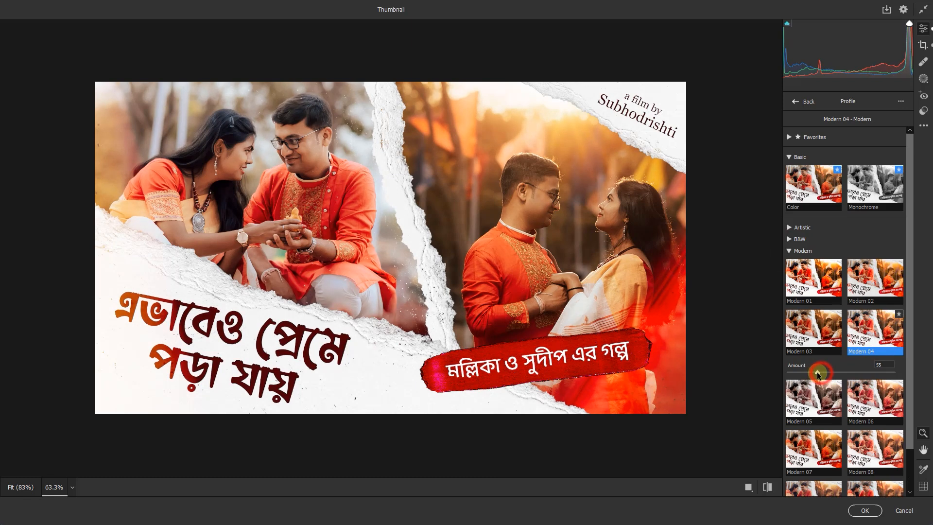
click(767, 485)
click(765, 485)
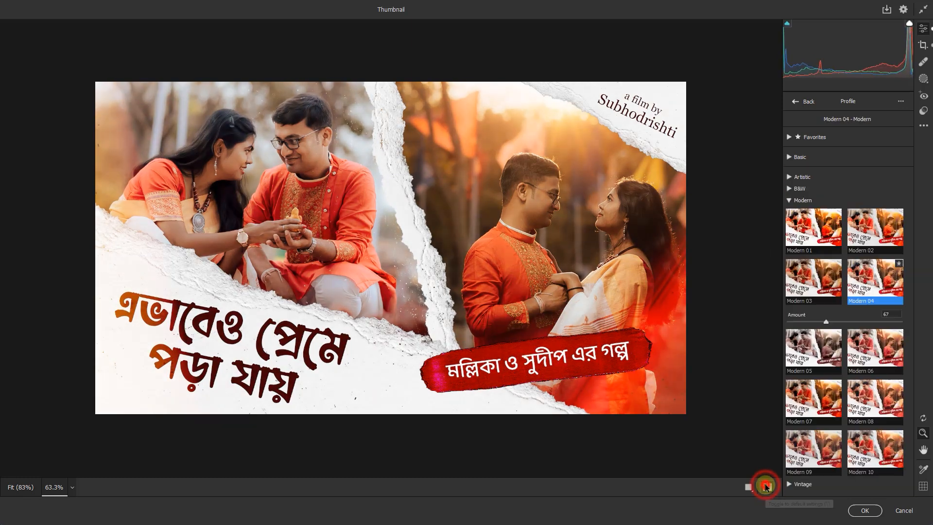
click(795, 101)
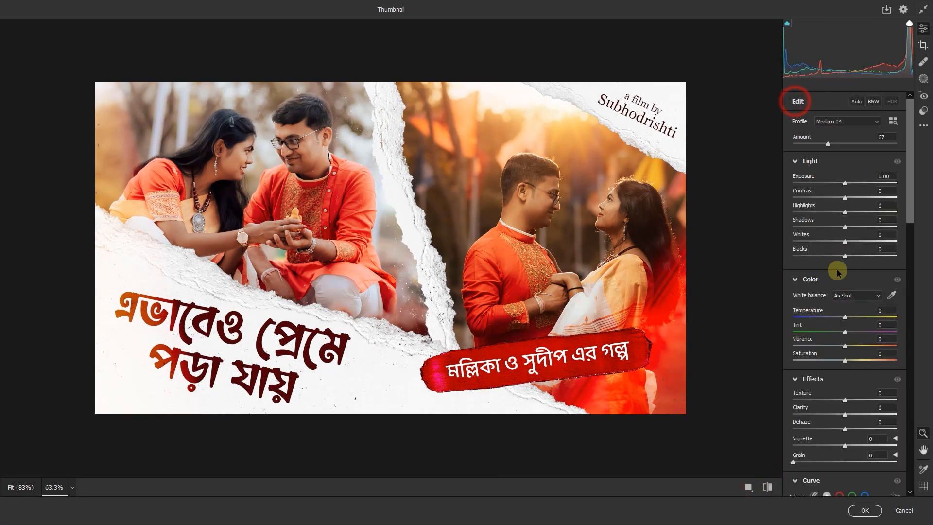
- Set Dehaze to +12 and Clarity to +8, compare with the default settings and apply the Camera Raw filter
drag(846, 426, 852, 414)
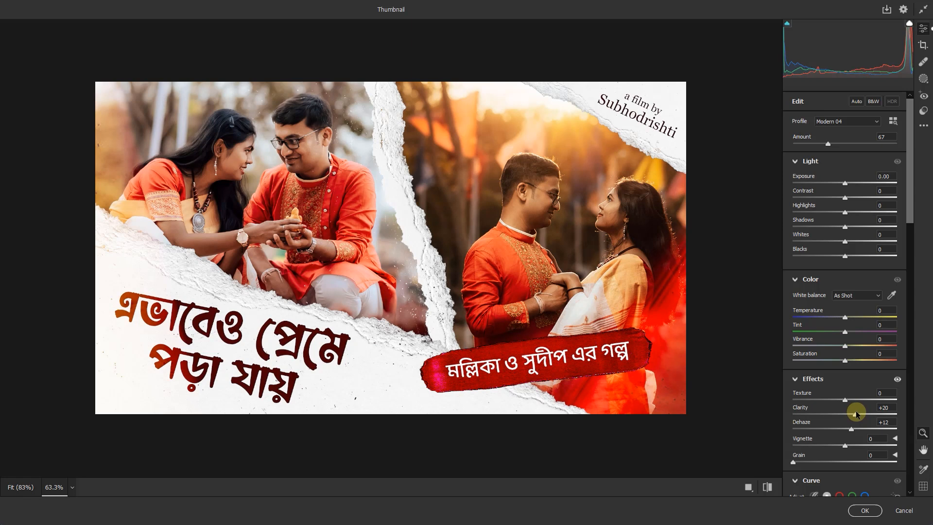
drag(852, 410, 850, 410)
scroll(621, 387, down, 4)
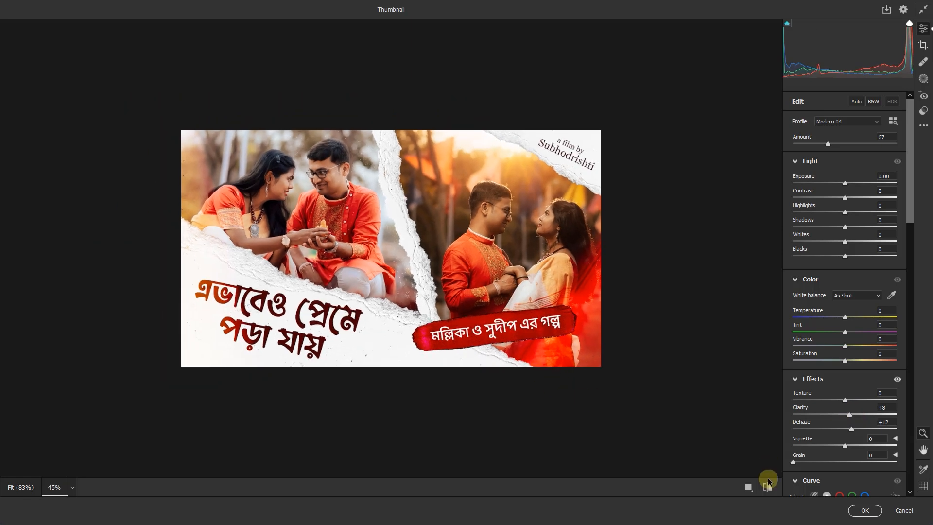
click(768, 484)
click(768, 484)
click(768, 484)
click(768, 485)
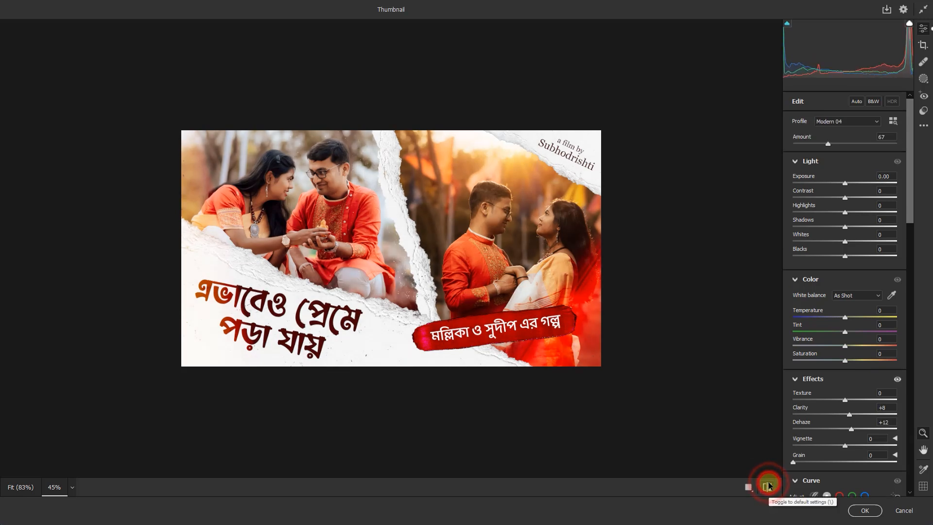
click(860, 512)
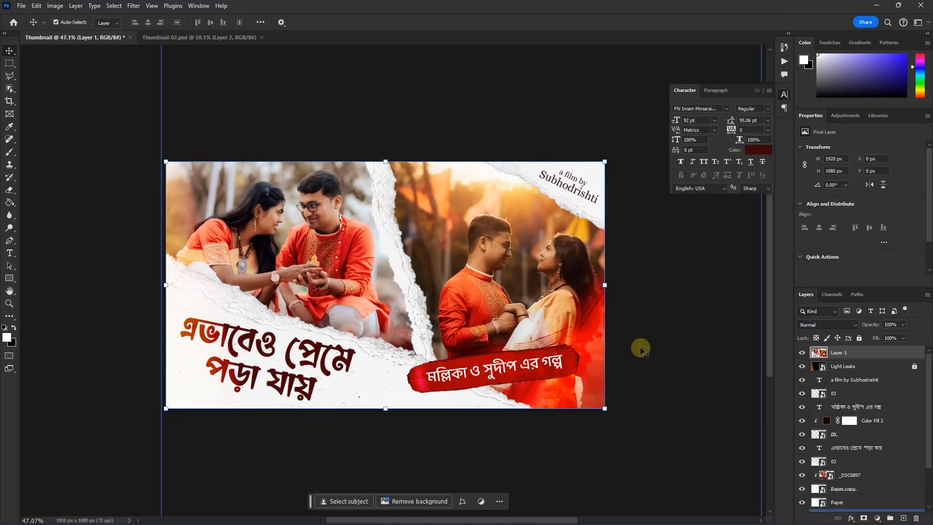
- Duplicate the graded merged layer and set the copy's blend mode to Linear Light
key(ctrl+j)
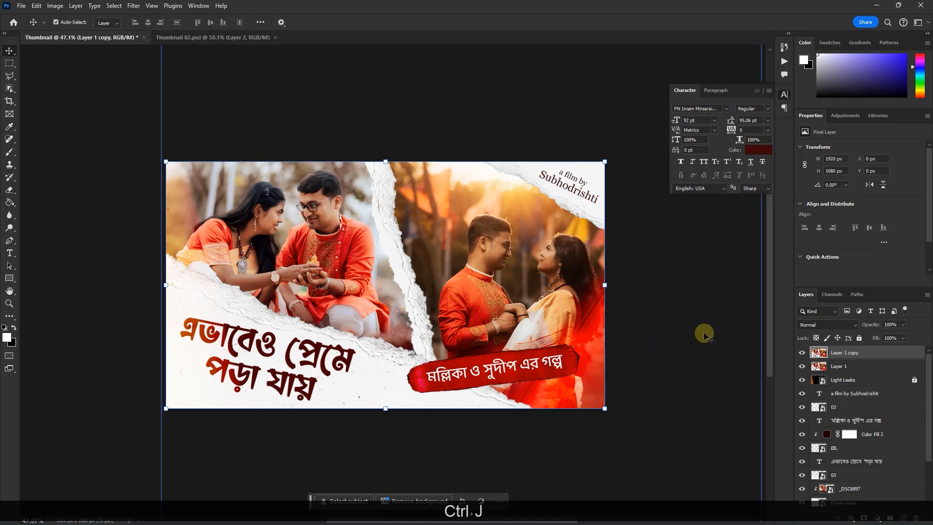
click(828, 324)
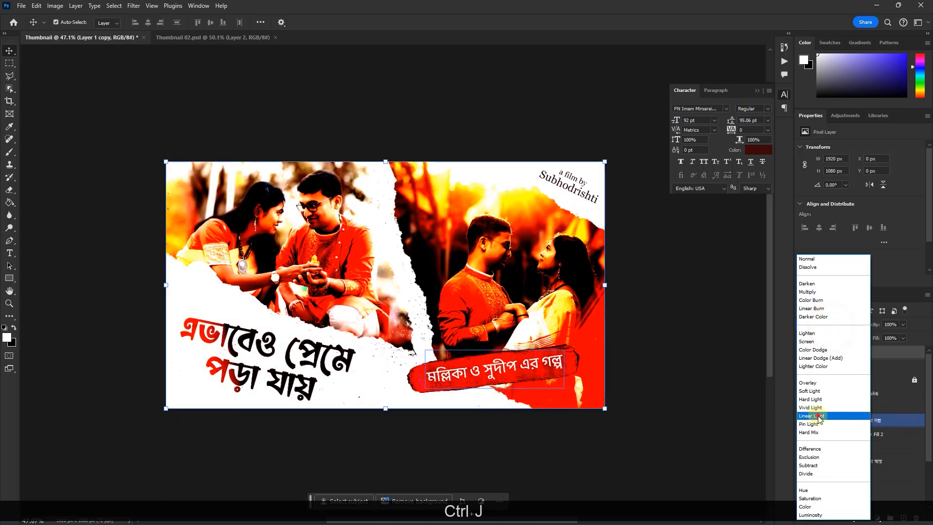
click(819, 416)
- Apply a High Pass filter with a 1 pixel radius to the Linear Light copy
click(134, 5)
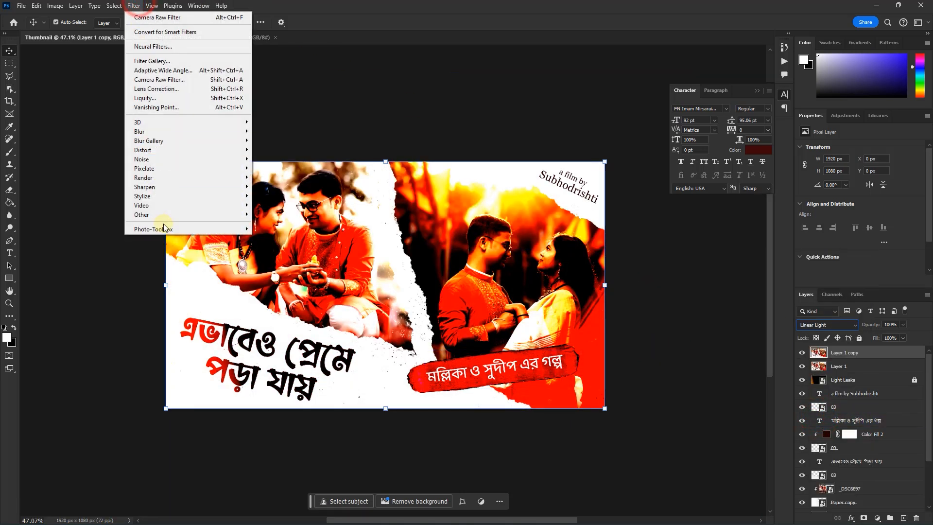
mouse_move(165, 215)
click(267, 223)
drag(475, 115, 630, 131)
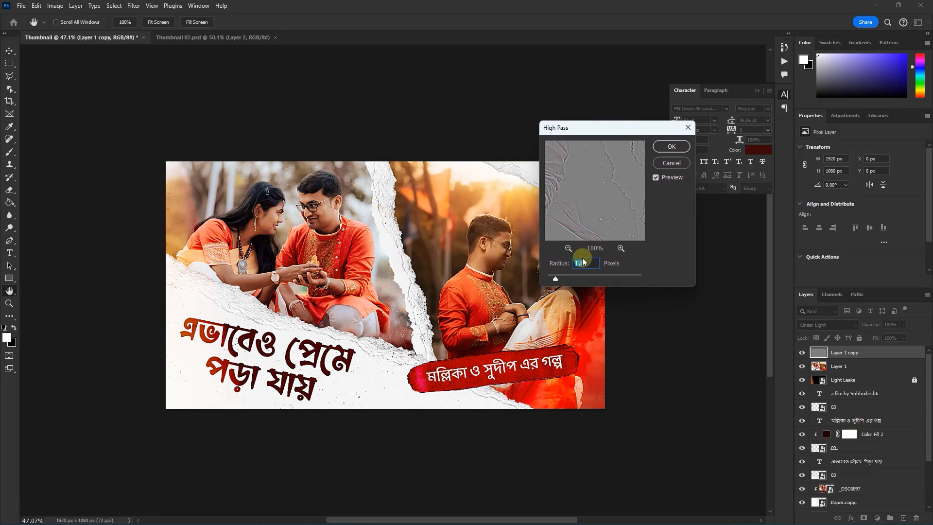
text(1)
click(659, 147)
- Compare the image with and without the High Pass layer and set that layer's opacity to 65%
scroll(426, 250, up, 7)
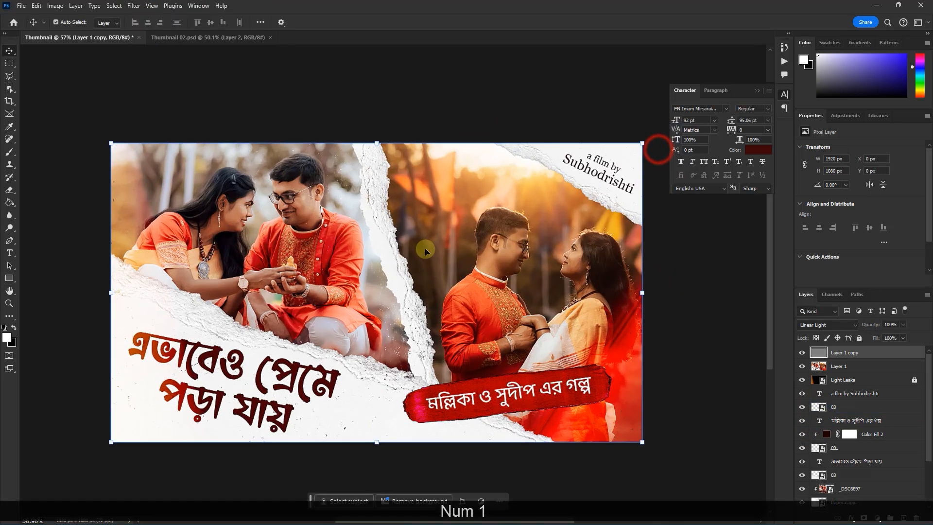
click(802, 354)
click(803, 353)
click(802, 353)
click(803, 354)
click(802, 353)
click(803, 354)
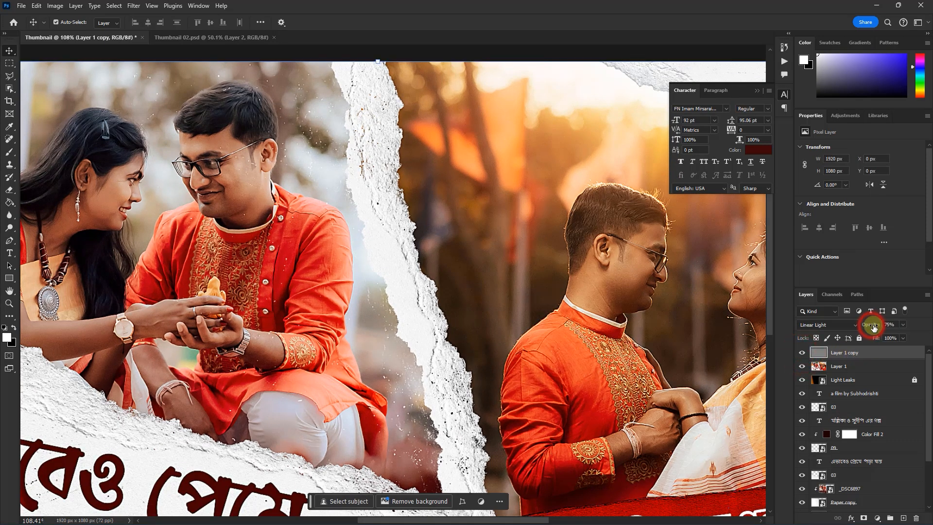
scroll(404, 256, down, 5)
scroll(404, 256, up, 2)
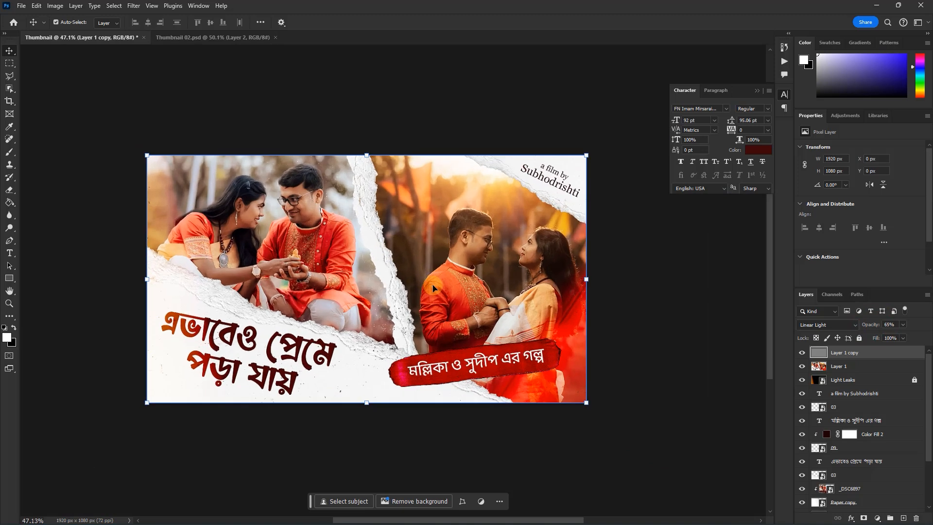
- Collapse the character settings and open the Export As settings for the finished thumbnail
click(755, 92)
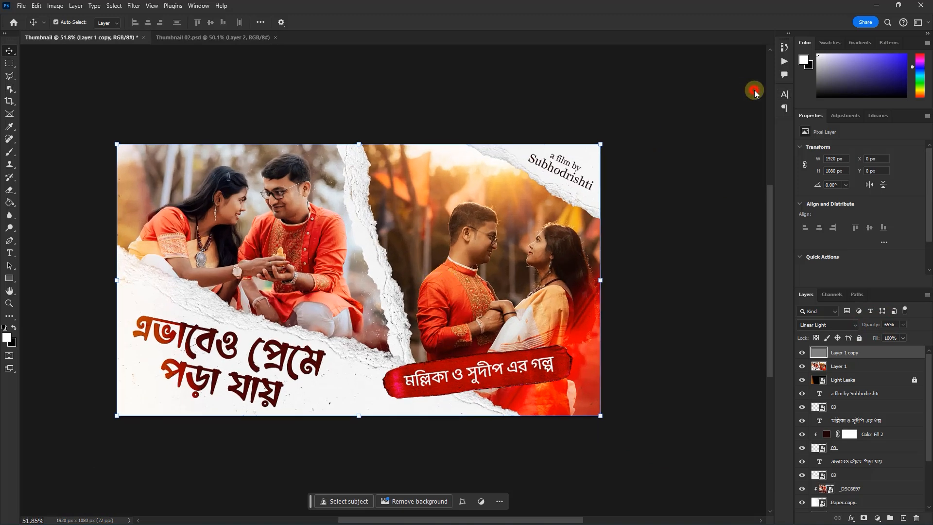
click(21, 6)
click(48, 177)
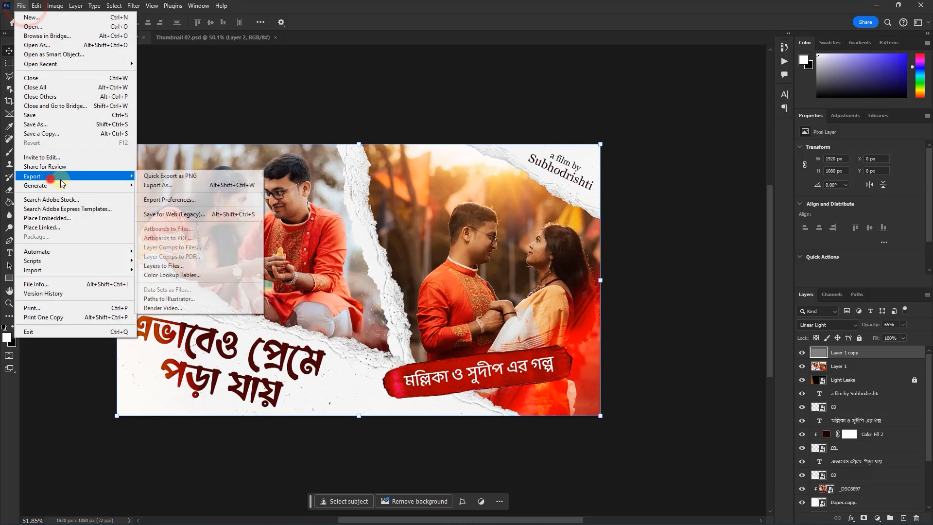
click(149, 185)
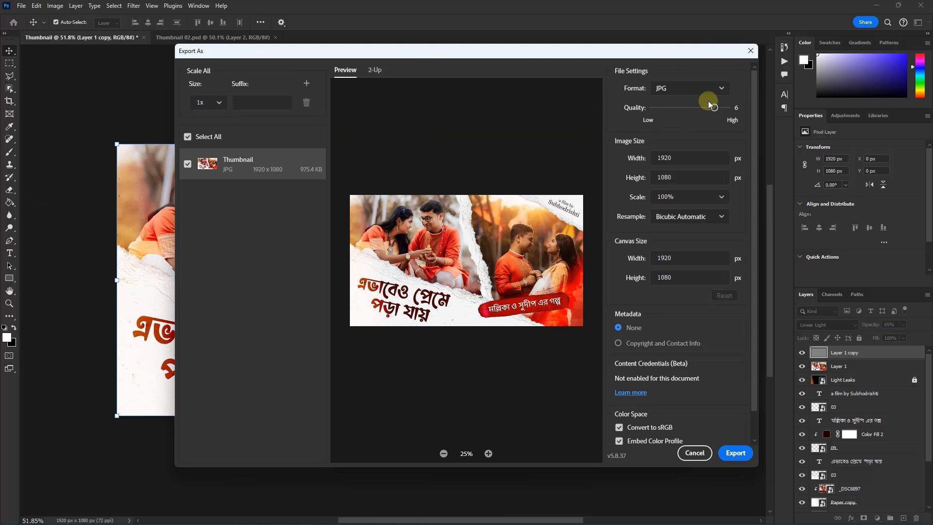